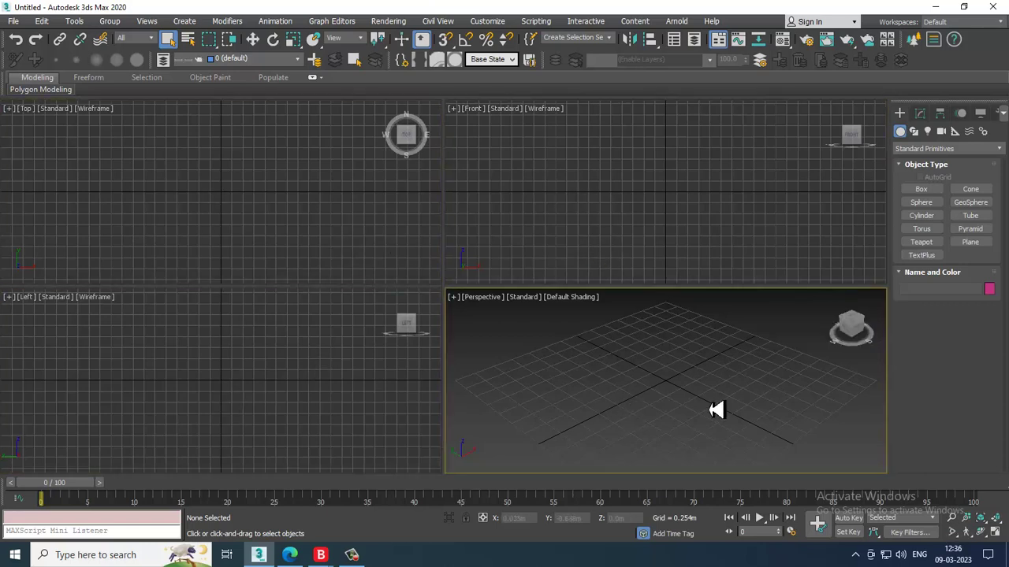
View the image file conference.jpg from the March 2023 folder on drive D and place its window over the Top viewport.
click(14, 21)
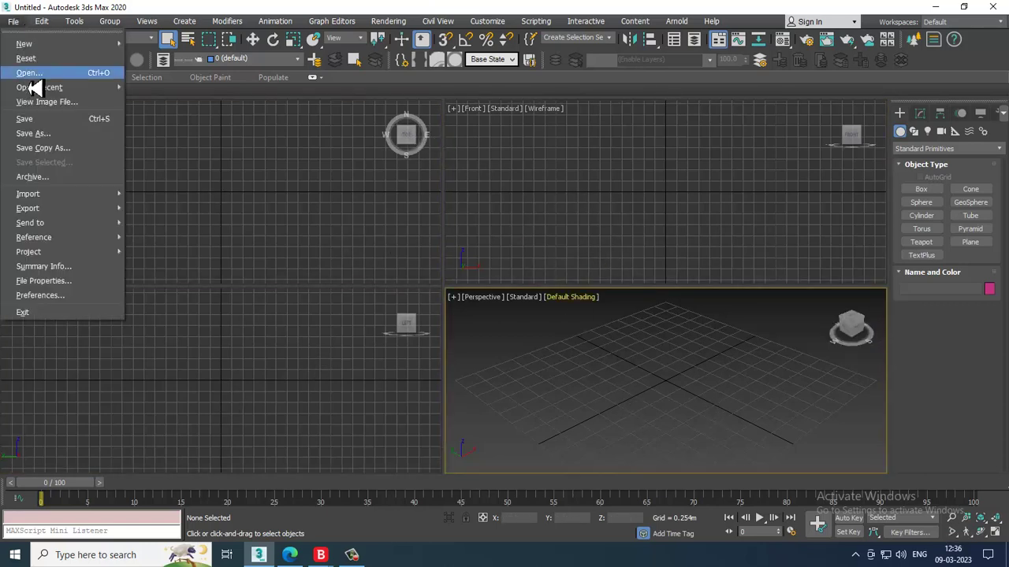
click(83, 105)
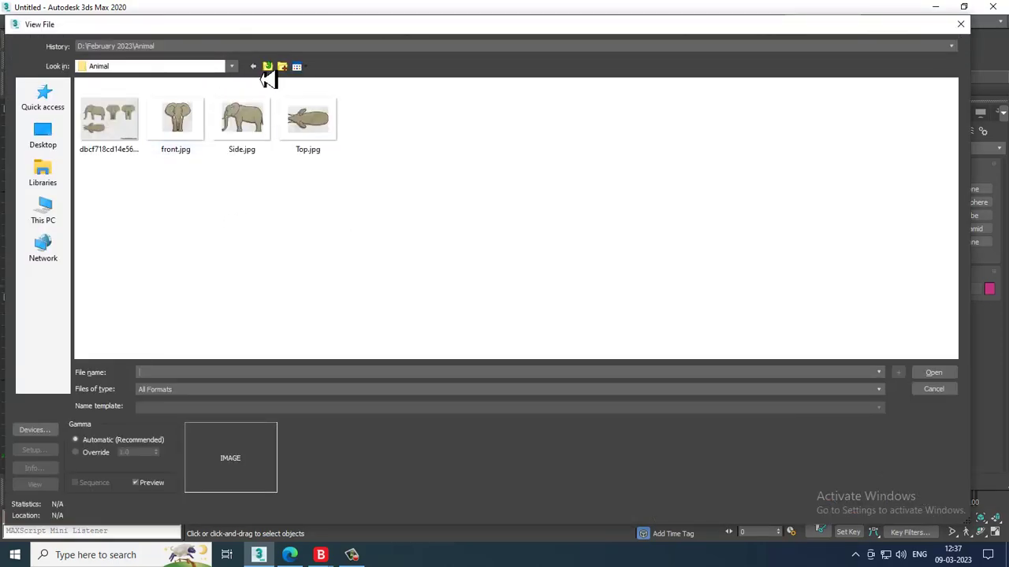
click(267, 68)
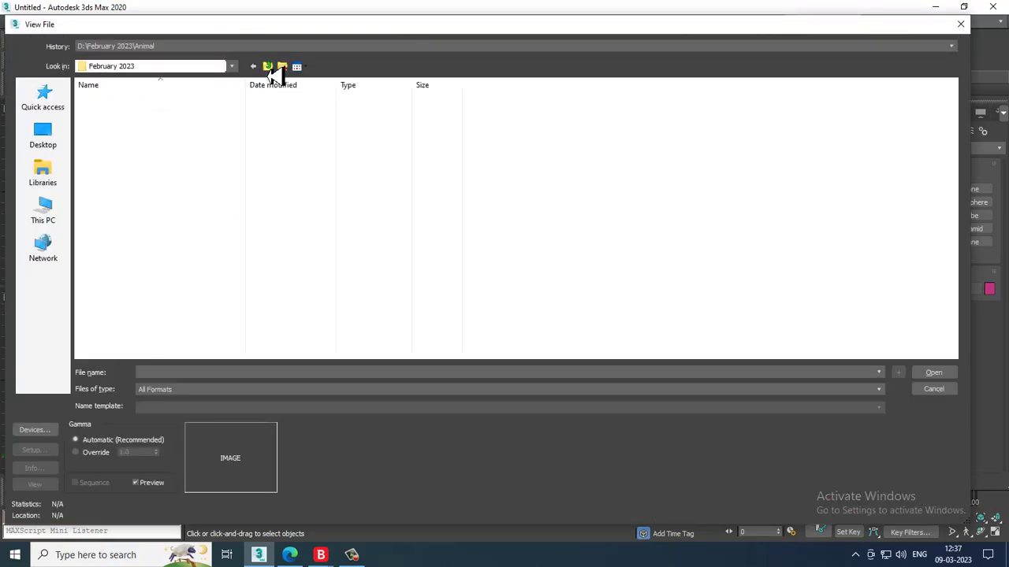
click(68, 211)
double_click(290, 209)
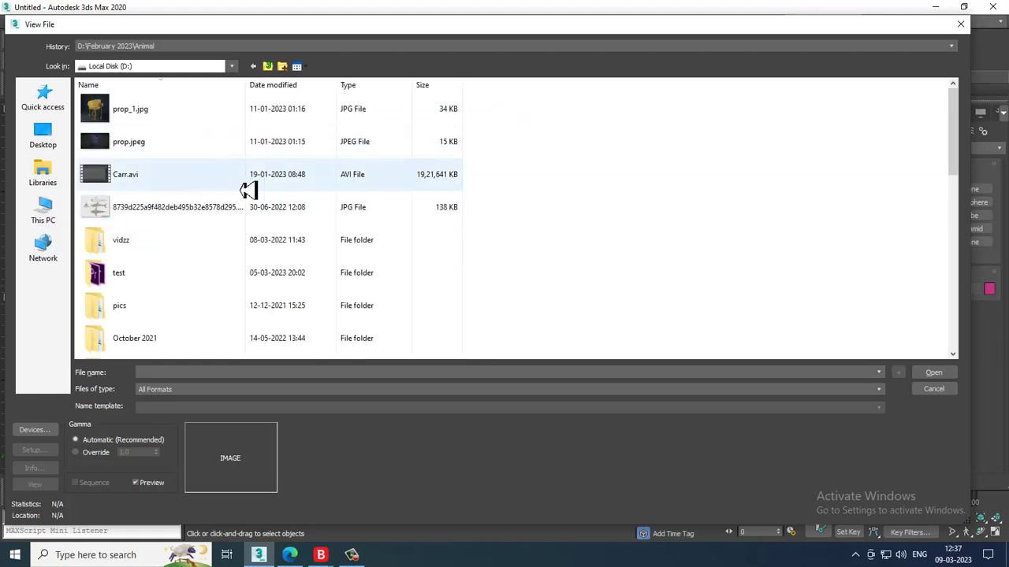
scroll(162, 293, down, 3)
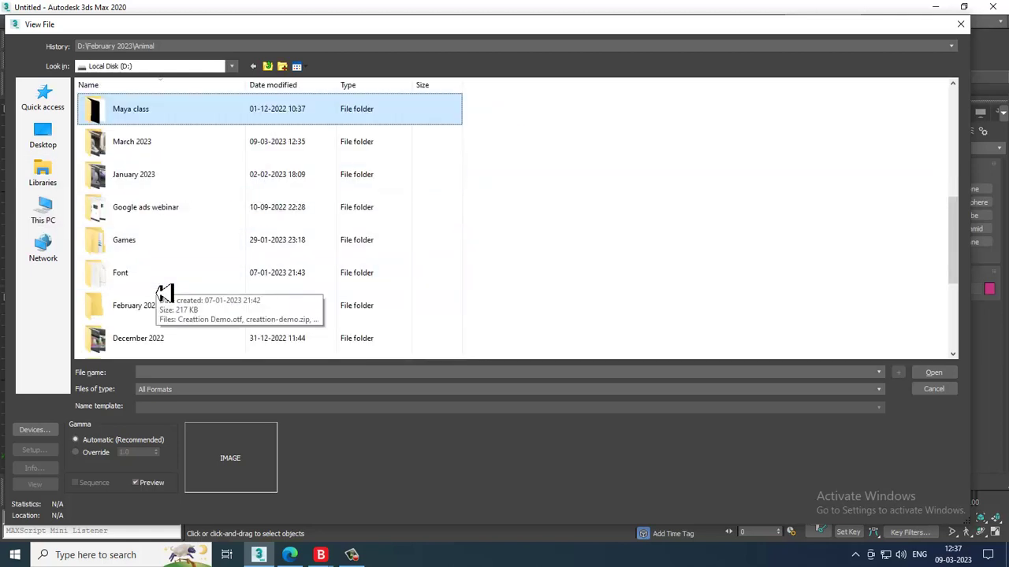
double_click(193, 143)
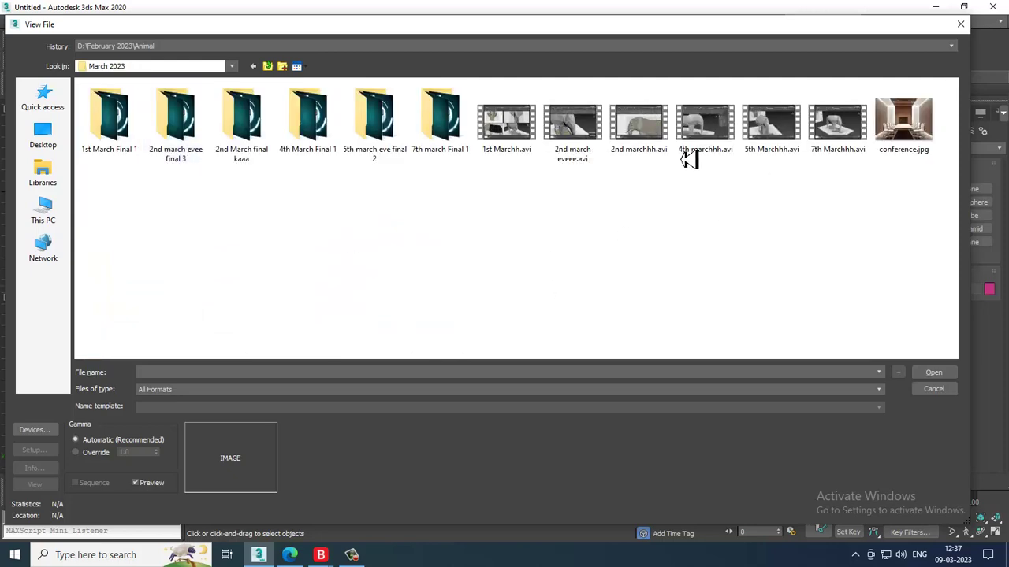
double_click(922, 134)
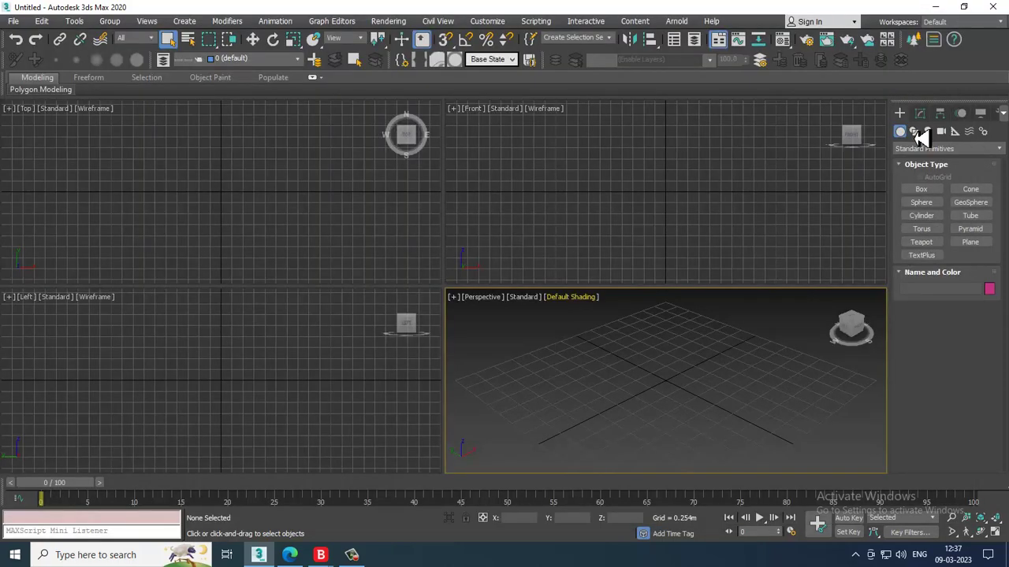
drag(593, 115, 370, 57)
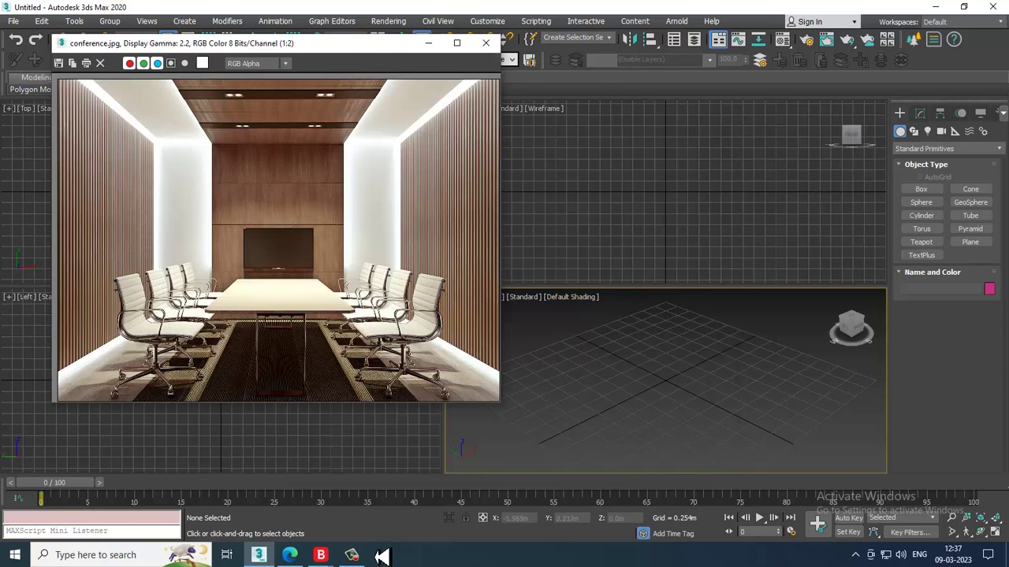
Switch to File Explorer and view the detailed properties of conference.jpg to check its pixel dimensions.
mouse_move(367, 557)
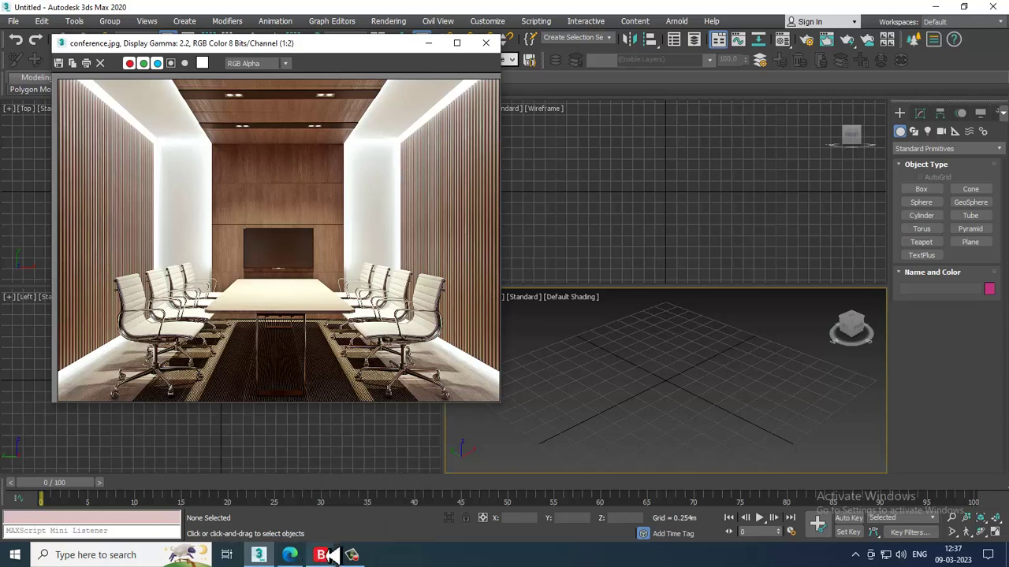
mouse_move(323, 554)
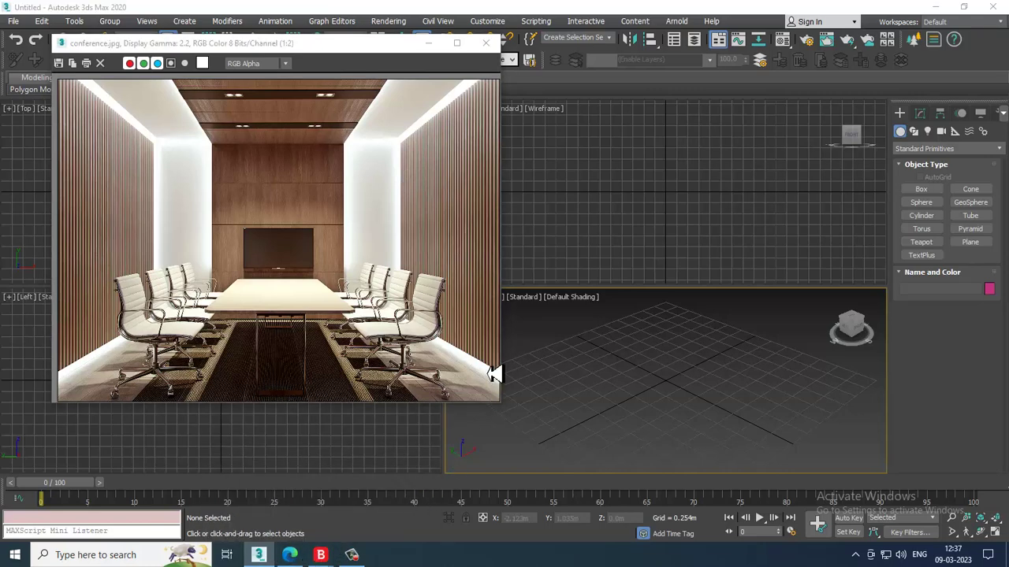
key(super+e)
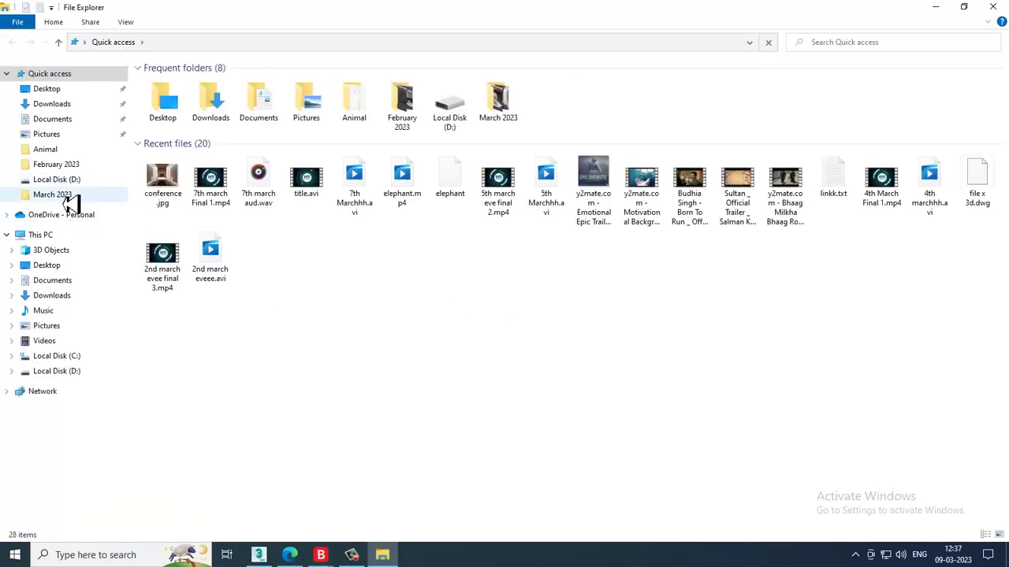
click(162, 189)
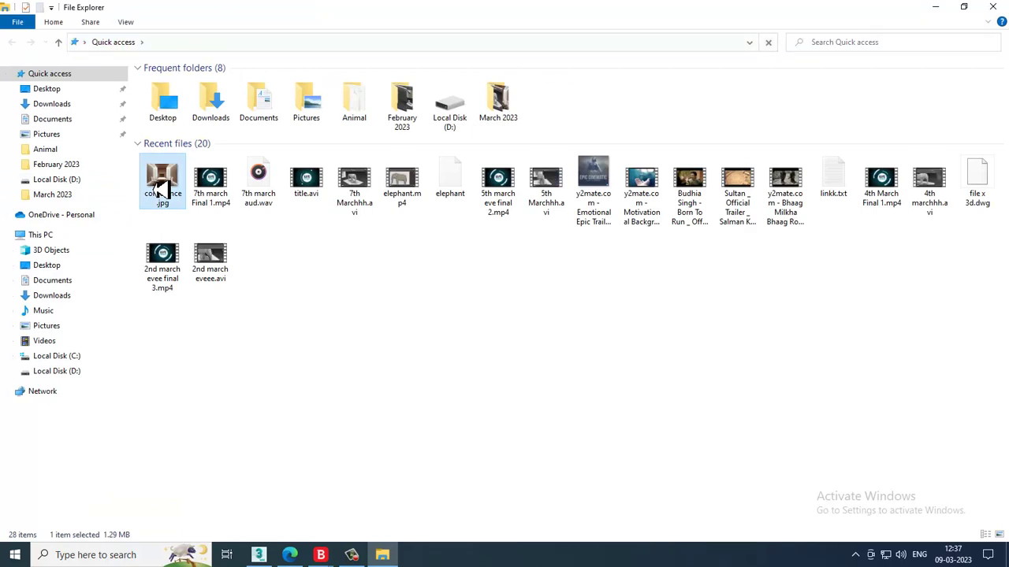
right_click(160, 191)
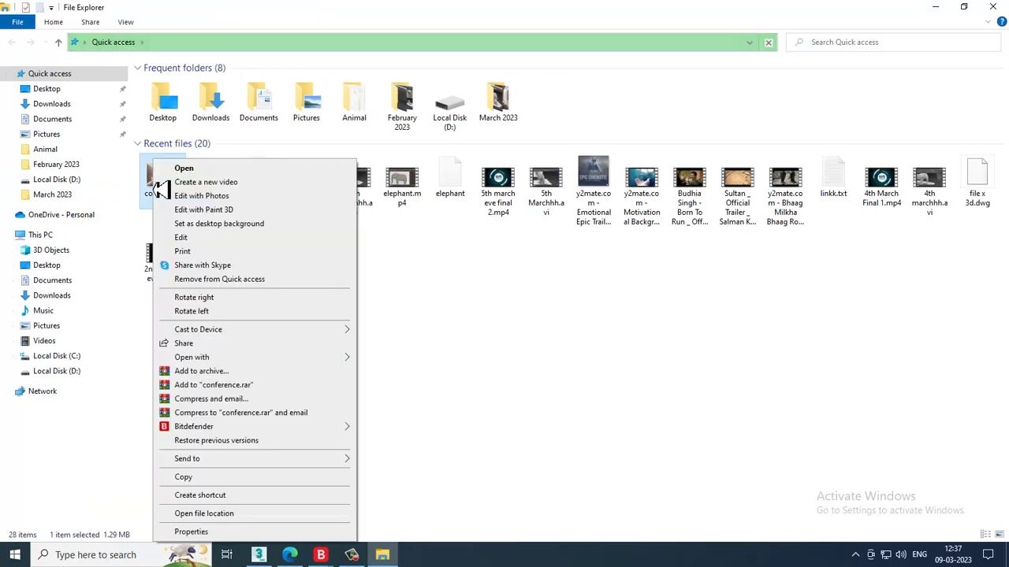
click(238, 532)
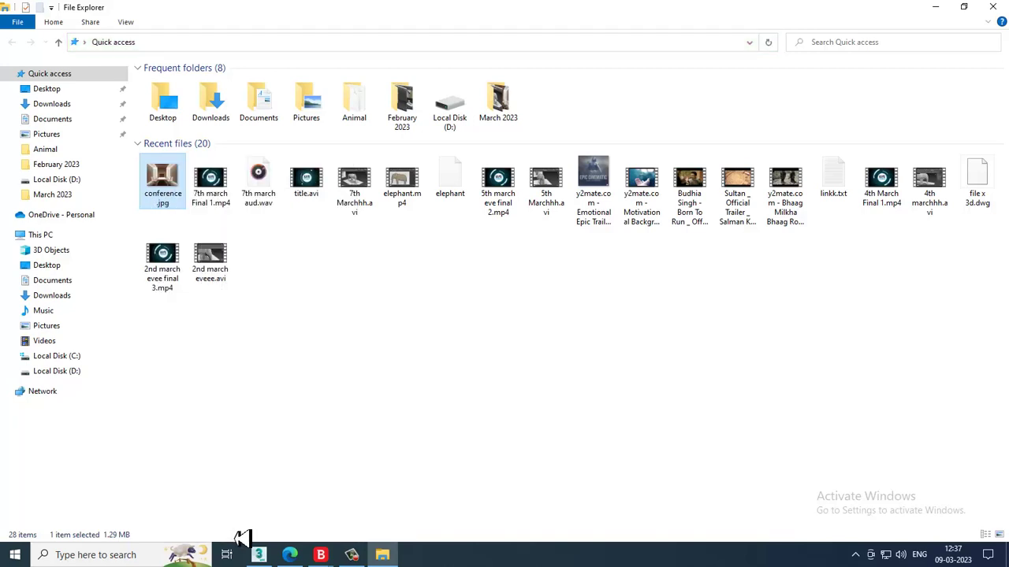
click(238, 212)
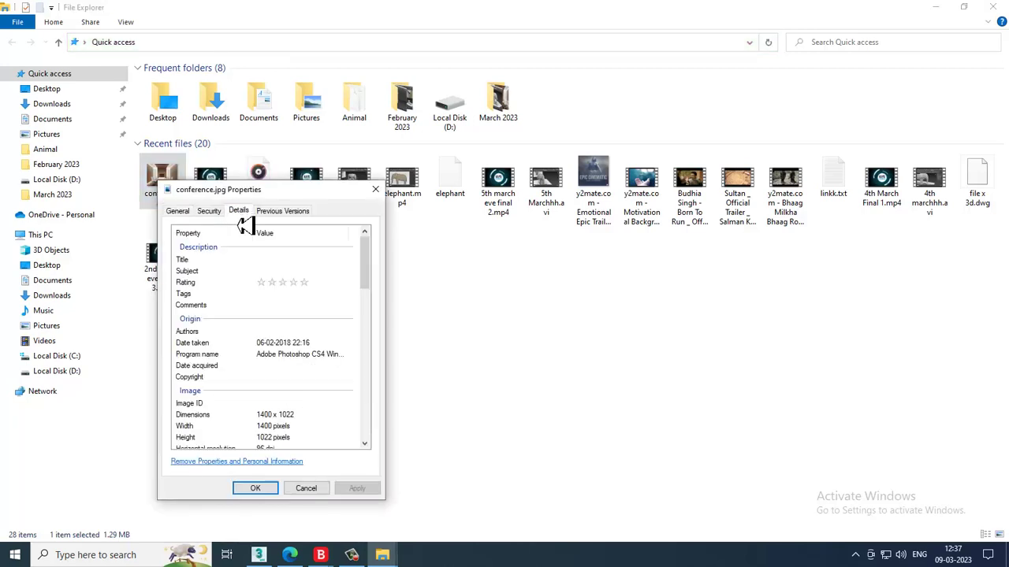
click(355, 558)
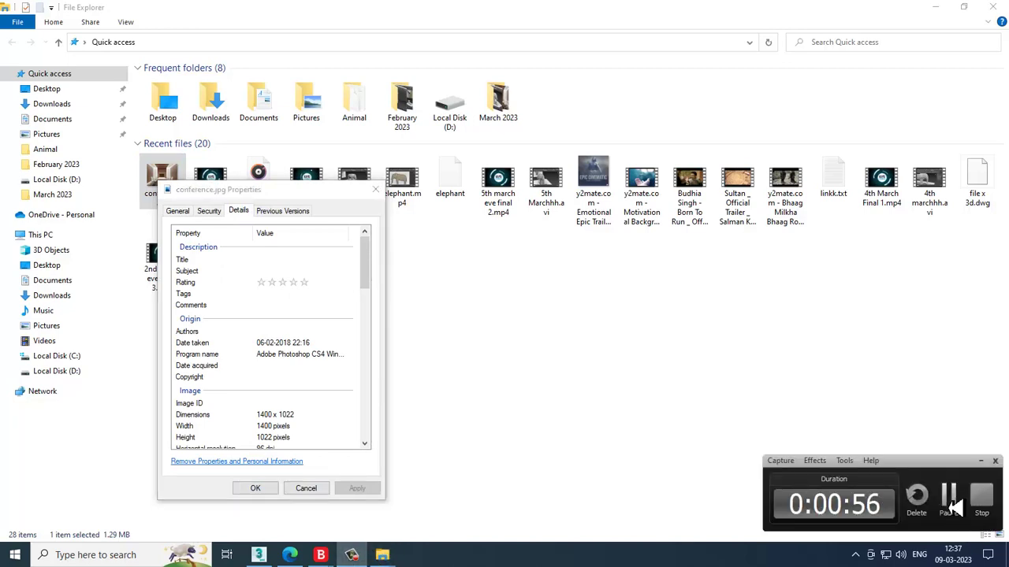
click(949, 504)
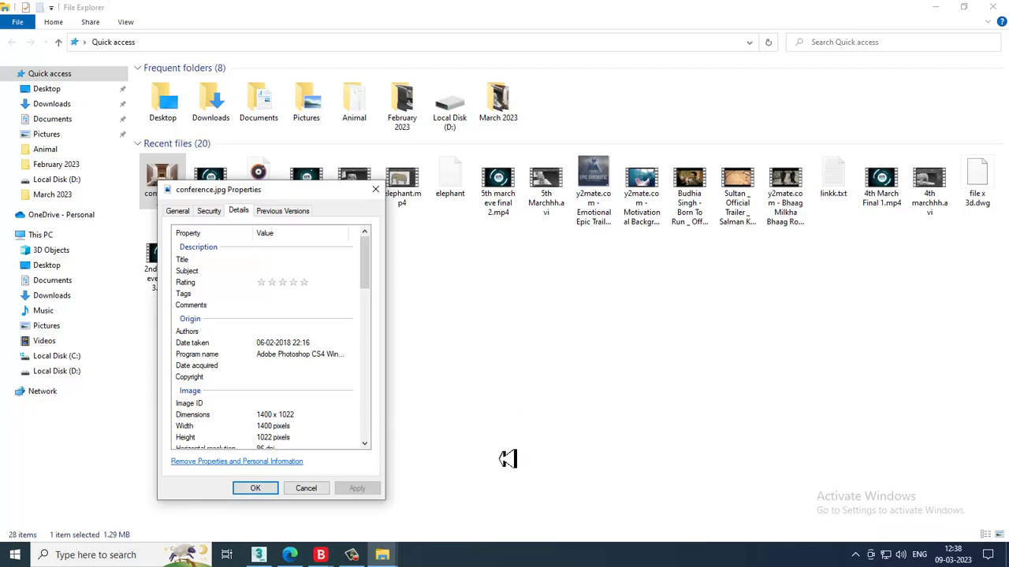
click(352, 556)
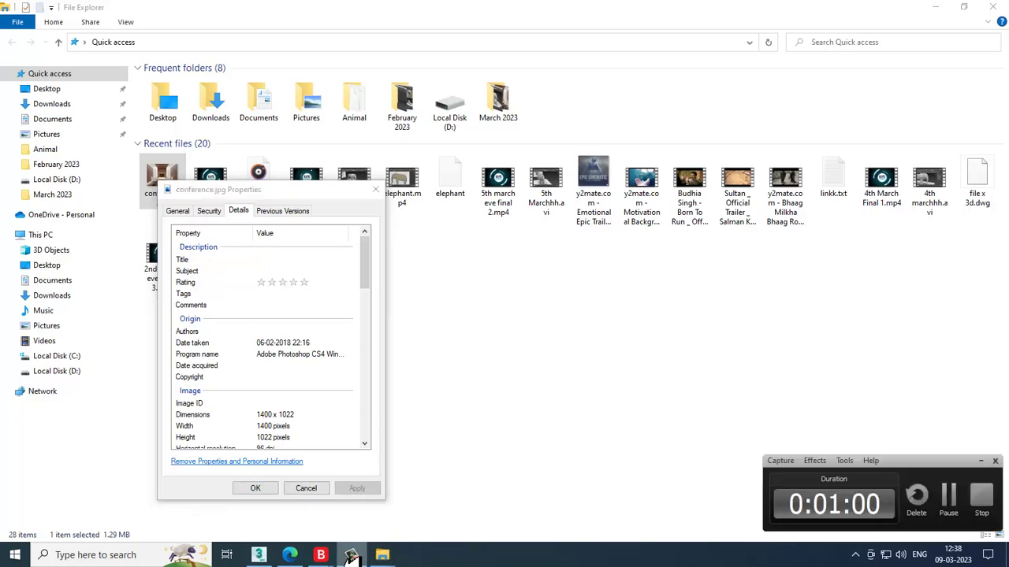
click(352, 556)
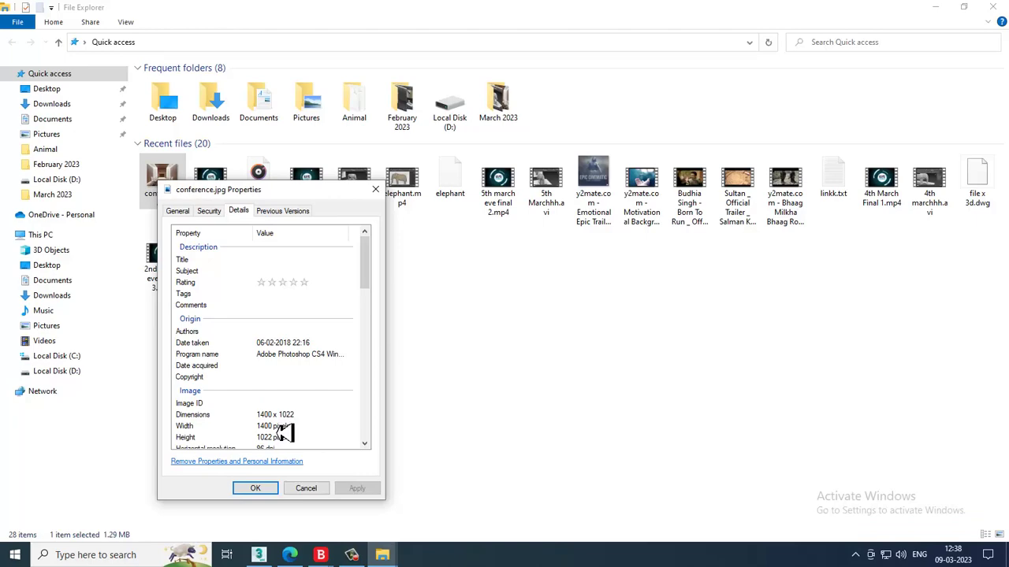
Close the image properties, switch back to 3ds Max and set the render output size to 1400 by 1022.
click(318, 490)
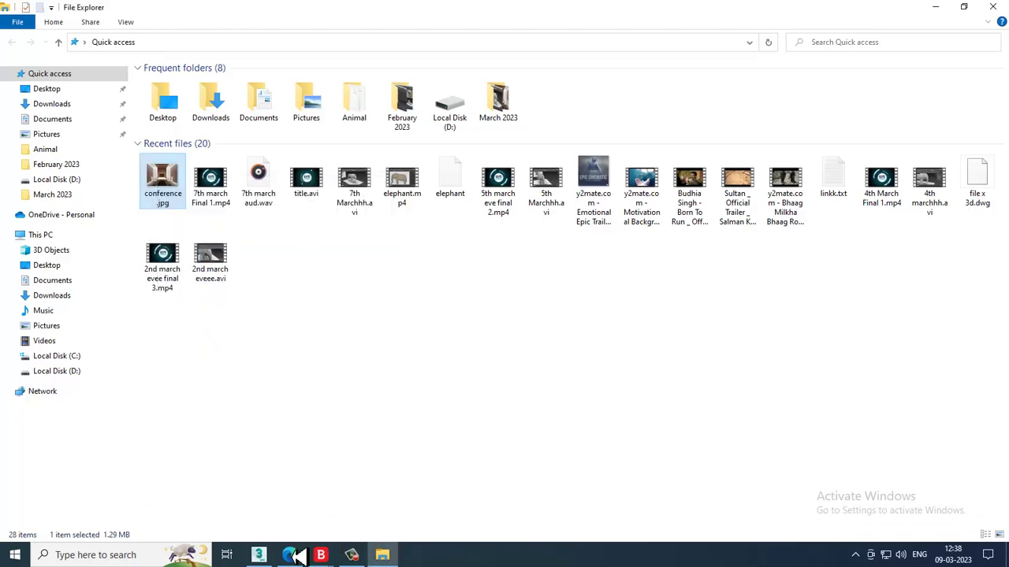
click(260, 555)
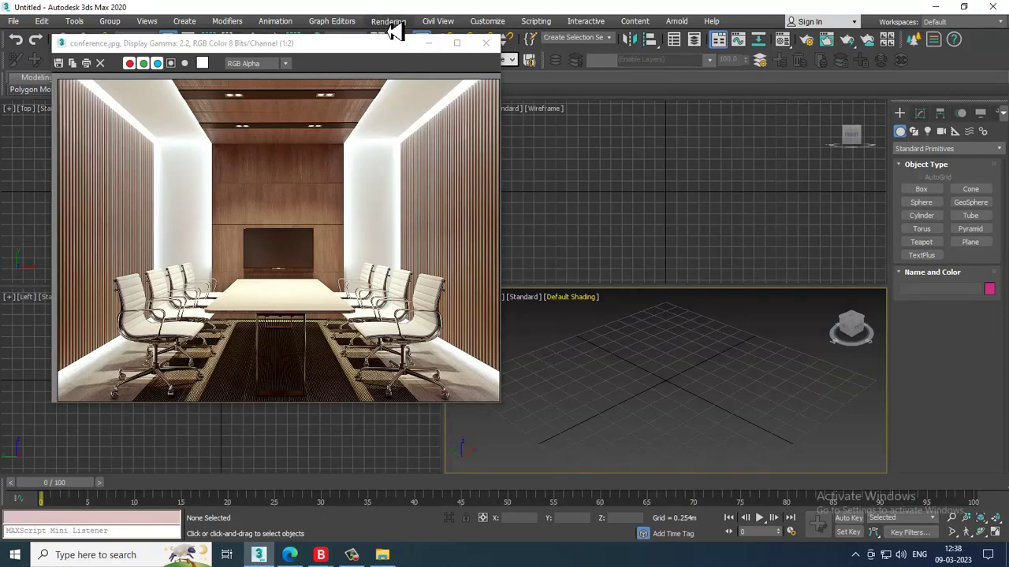
click(388, 21)
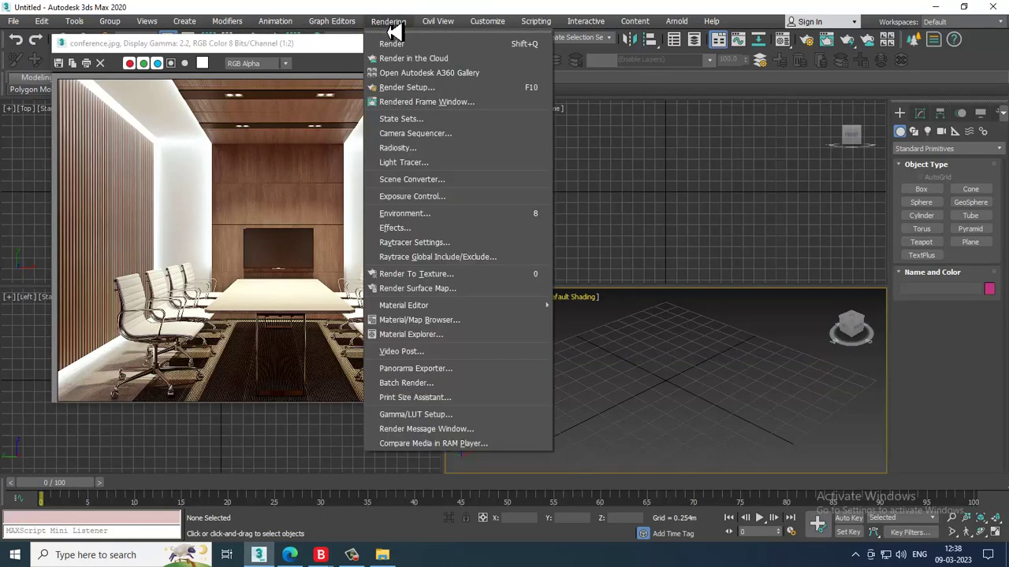
click(477, 90)
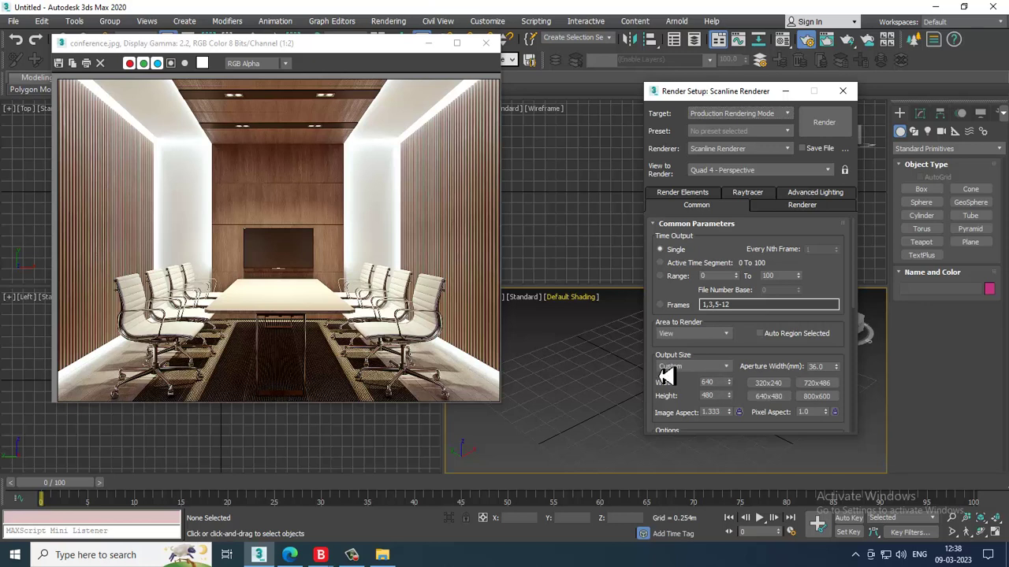
drag(719, 383, 698, 385)
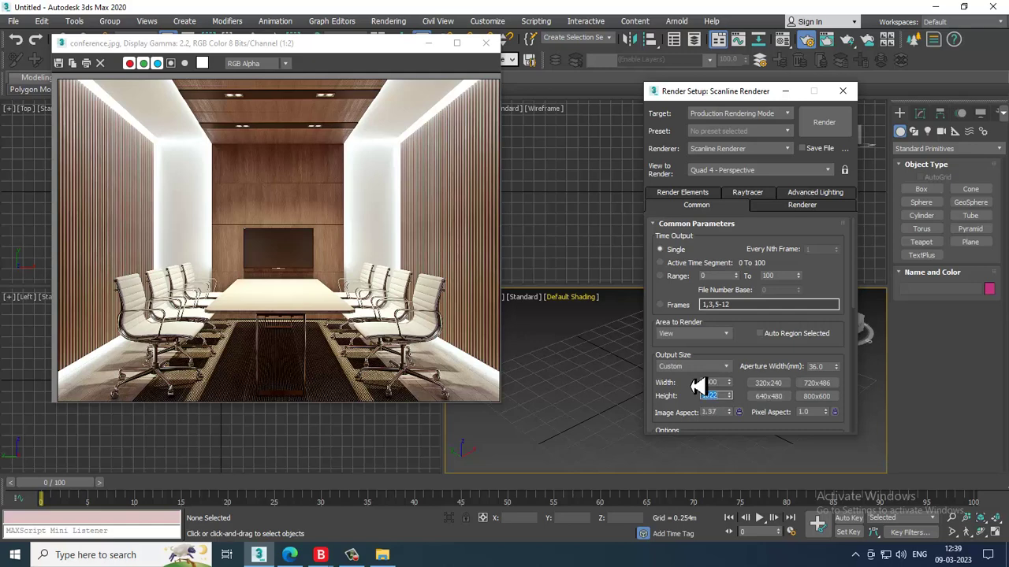
click(843, 92)
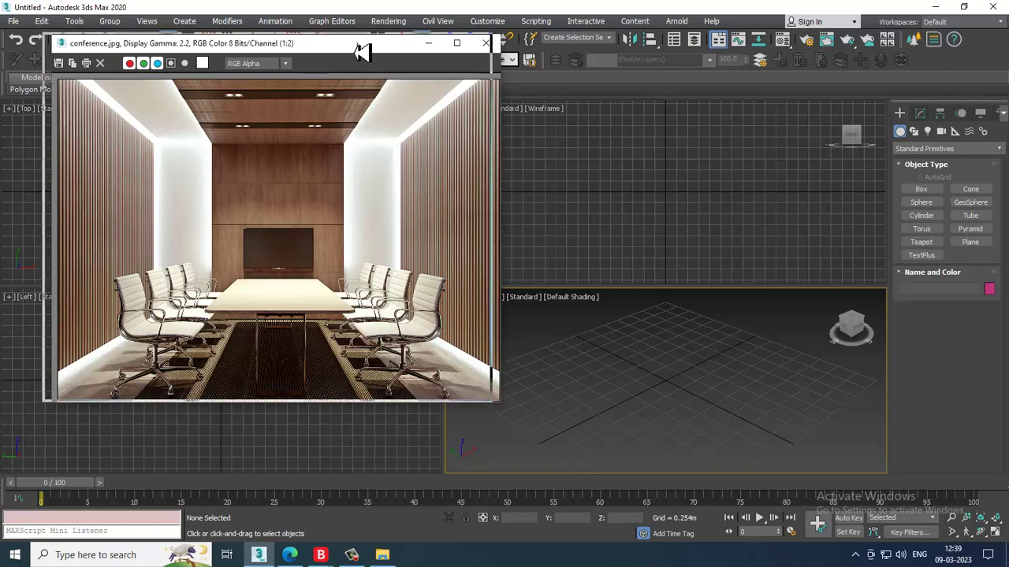
Shift the reference image window aside, then render the empty Perspective view as a test and close the result.
drag(367, 45, 320, 43)
key(shift+q)
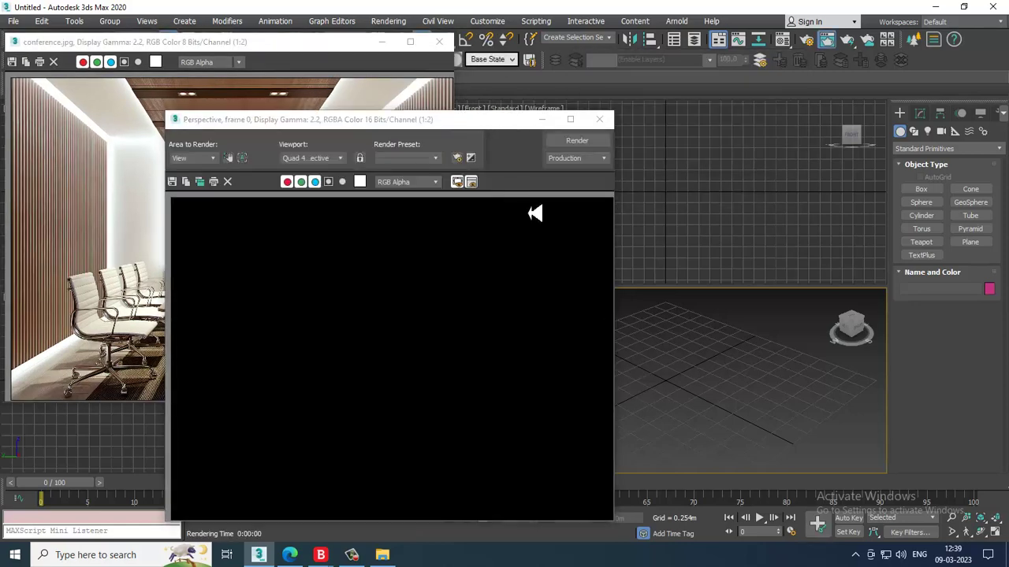
click(604, 121)
Maximize the Perspective viewport and create a large rectangular plane extending well beyond the home grid.
alt+middle_drag(689, 395, 695, 345)
key(alt+w)
click(966, 242)
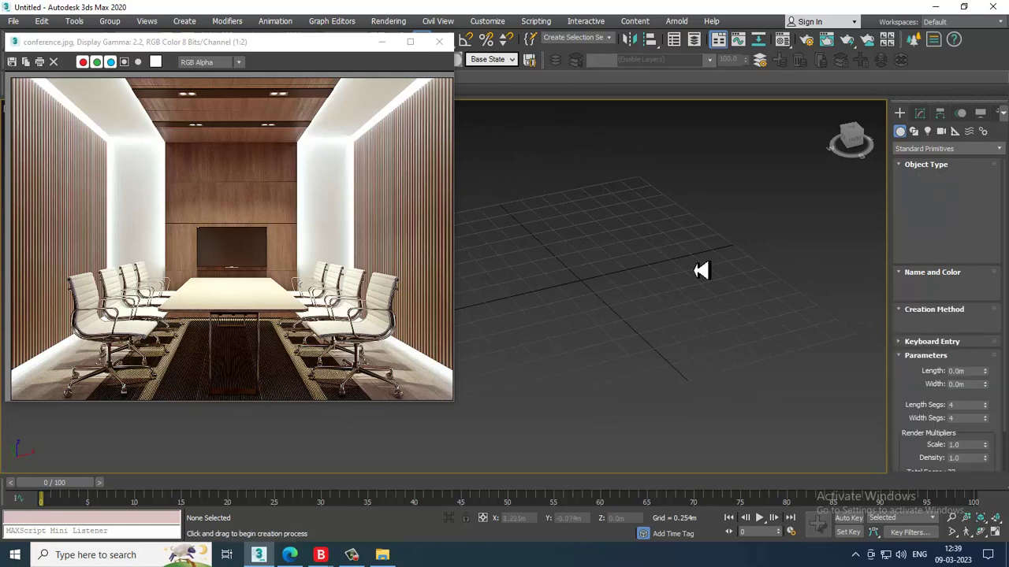
scroll(693, 262, down, 3)
mouse_move(683, 153)
mouse_down()
mouse_move(628, 507)
mouse_move(669, 552)
mouse_up()
right_click(686, 360)
scroll(686, 360, down, 4)
alt+middle_drag(686, 360, 711, 367)
scroll(660, 338, up, 4)
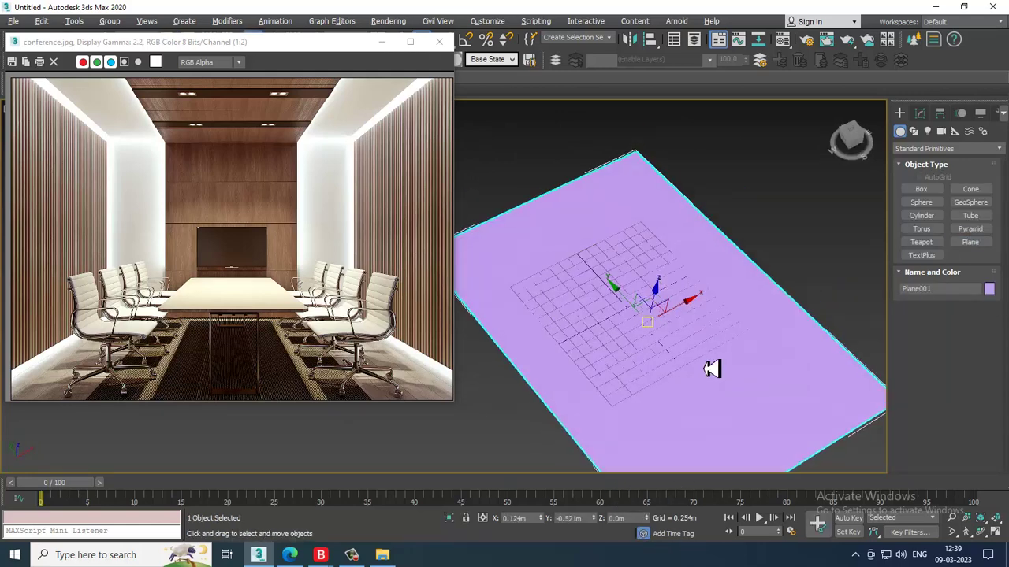
Reduce the display size of the plane's move gizmo by three increments.
key(r)
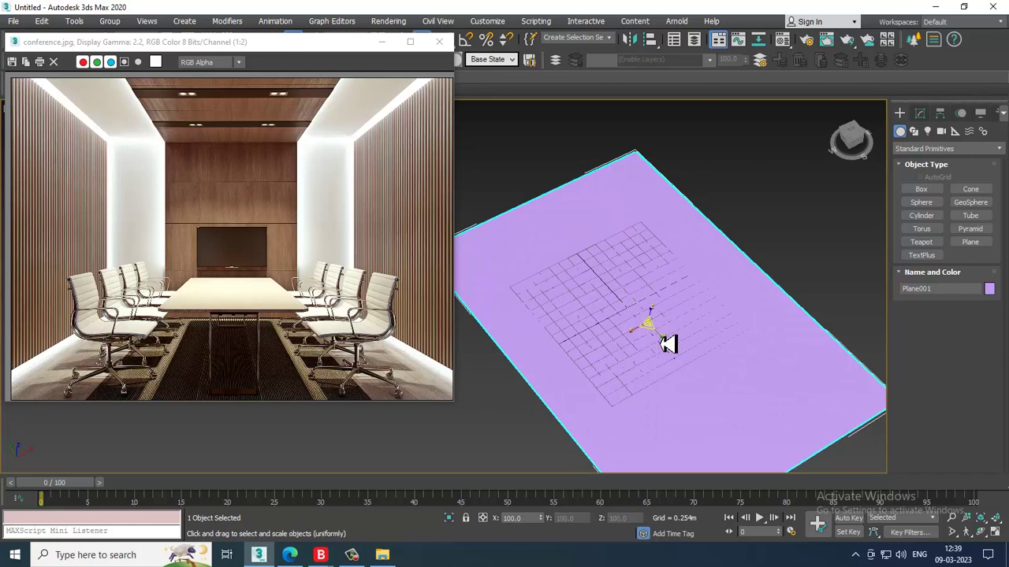
alt+middle_drag(670, 367, 653, 330)
scroll(686, 330, up, 2)
key(w)
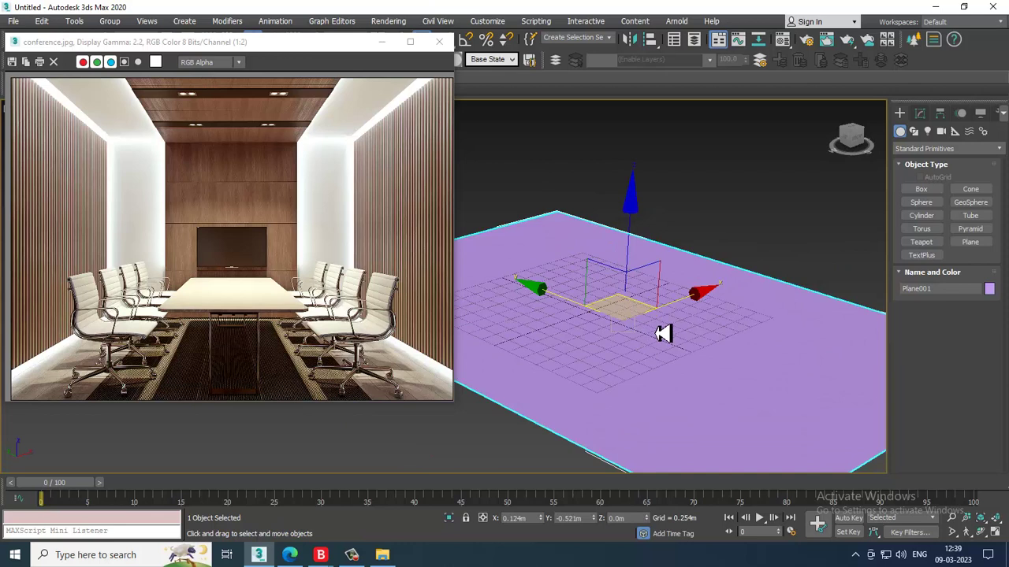
key(minus)
key(minus)
key(minus)
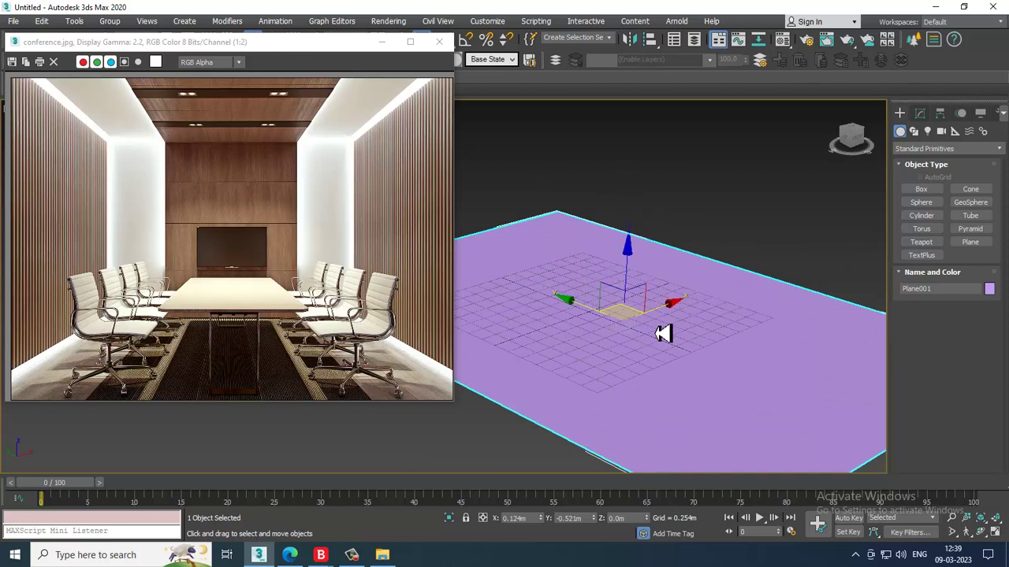
Scale the plane up uniformly to about 107 percent.
key(r)
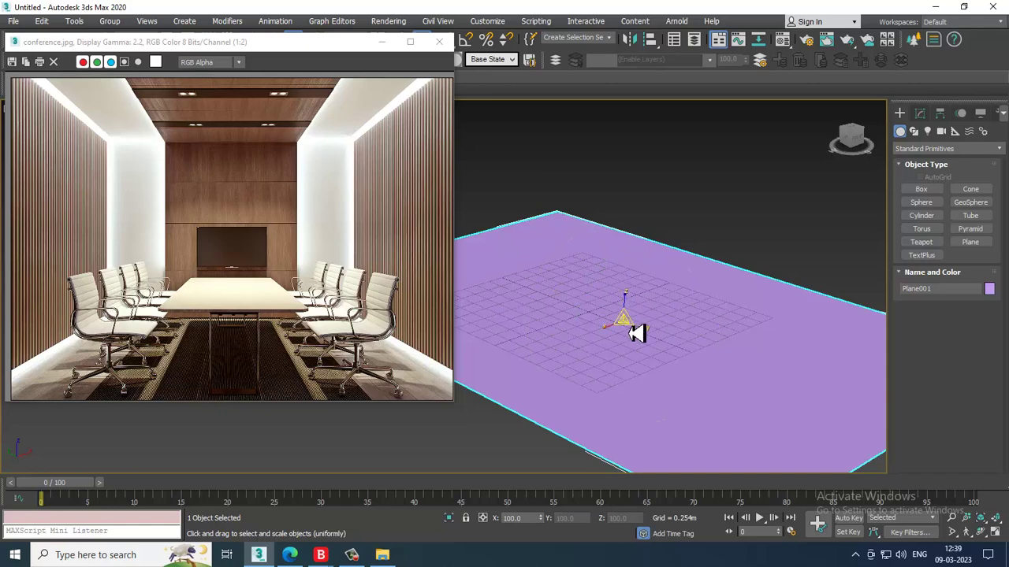
mouse_move(628, 330)
mouse_down()
mouse_move(615, 323)
mouse_move(628, 324)
mouse_up()
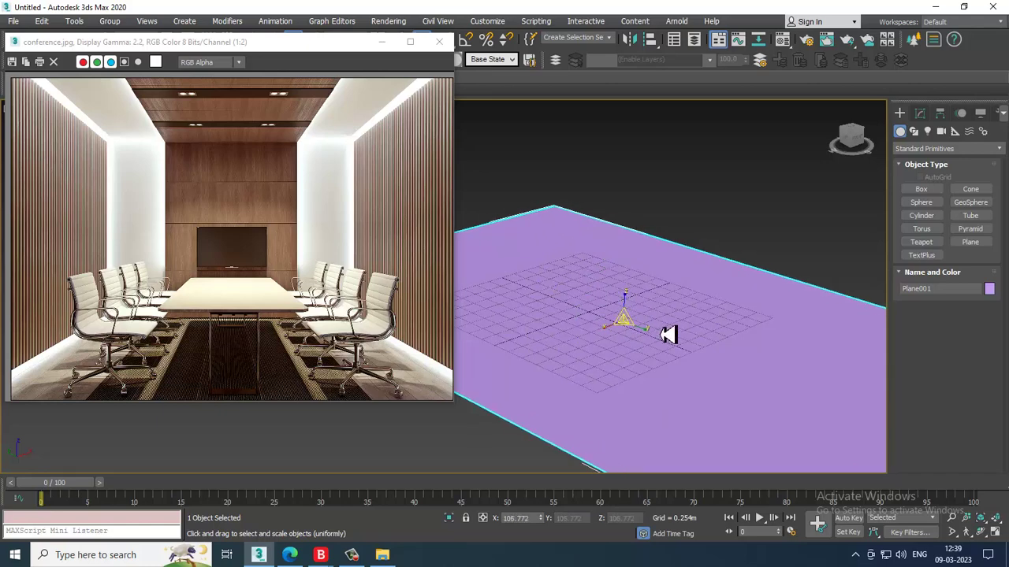
alt+middle_drag(668, 336, 624, 349)
scroll(660, 306, down, 3)
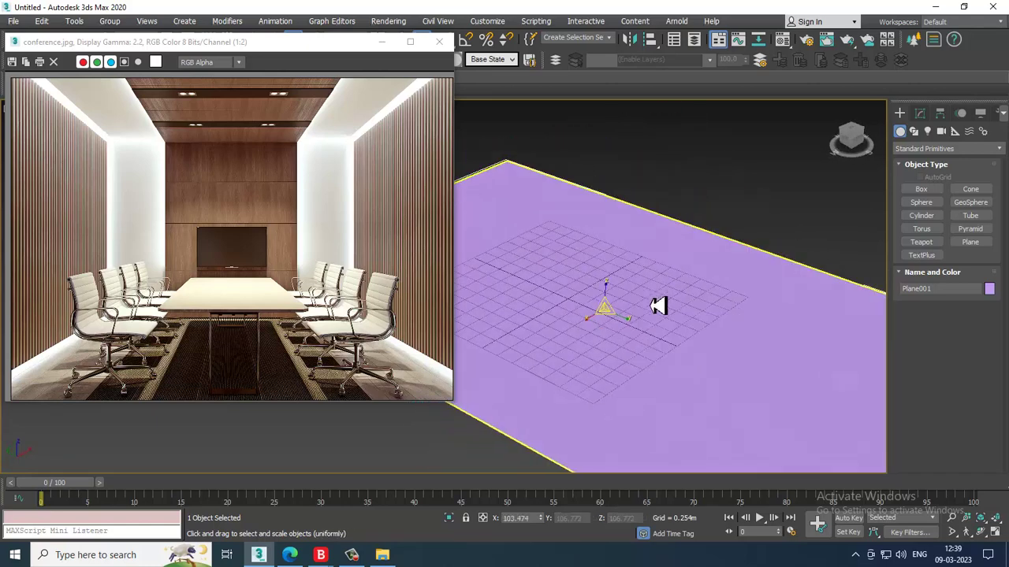
Set the scale gizmo's relative size to 100 percent in the gizmo preferences.
key(w)
click(489, 23)
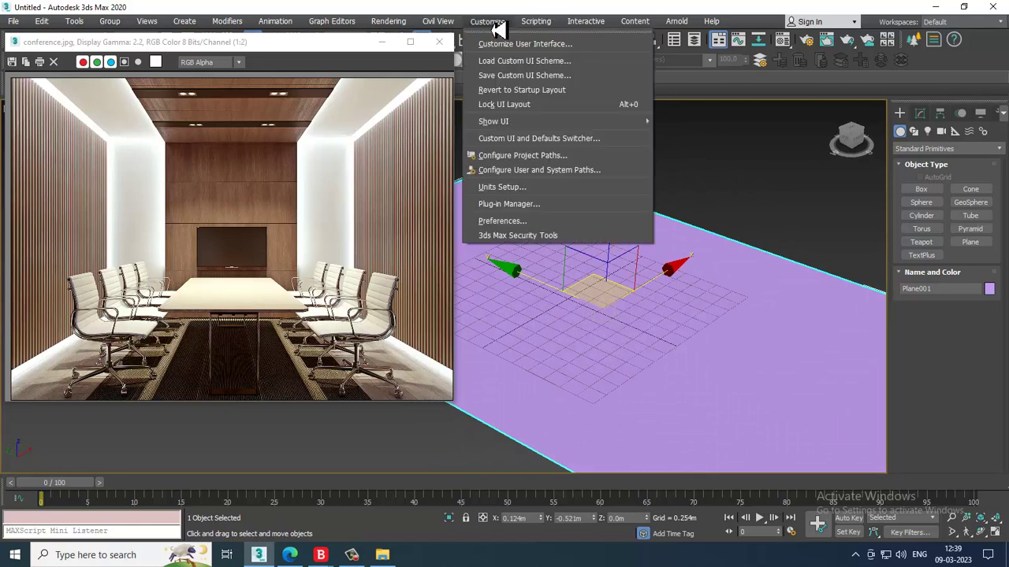
click(545, 229)
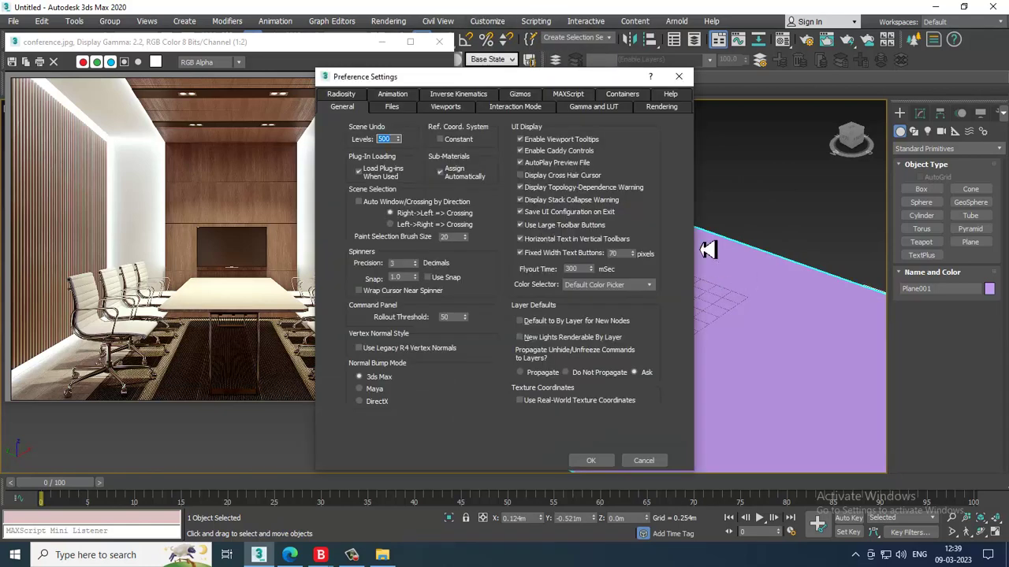
click(533, 102)
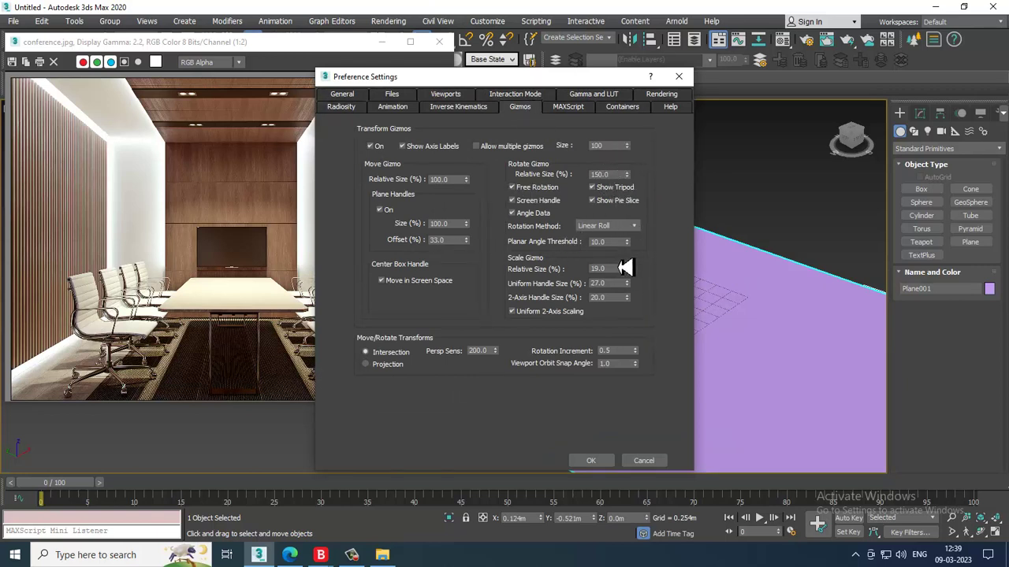
drag(612, 270, 583, 276)
click(590, 461)
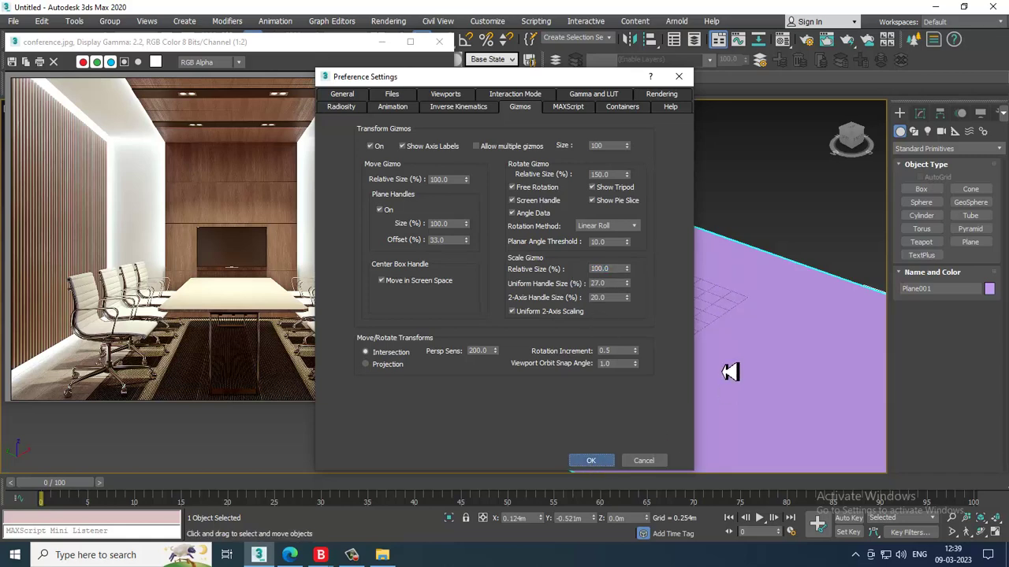
Fine-tune the display size of the transform gizmos while comparing the move and scale gizmos on the plane.
key(minus)
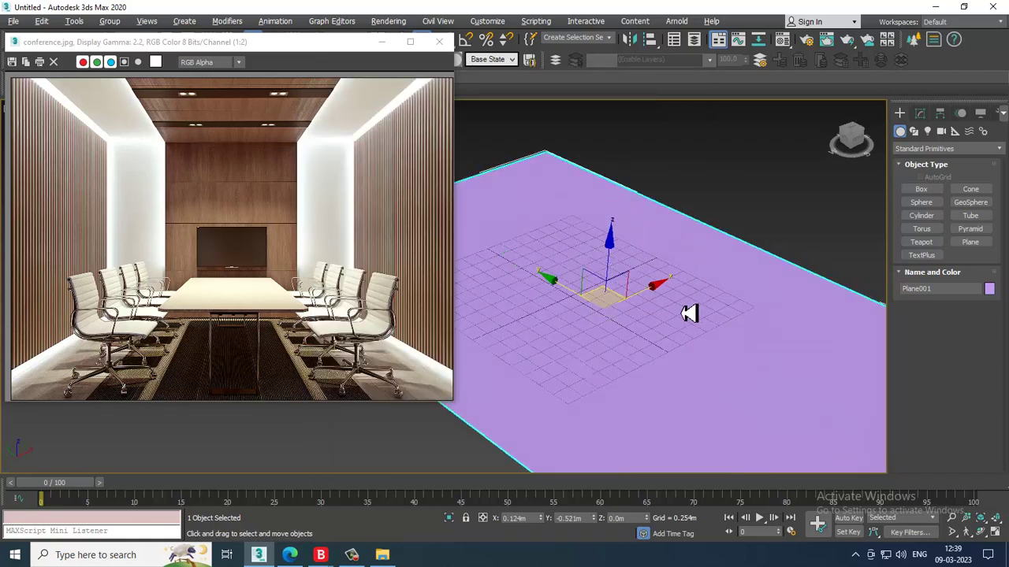
alt+middle_drag(689, 312, 692, 290)
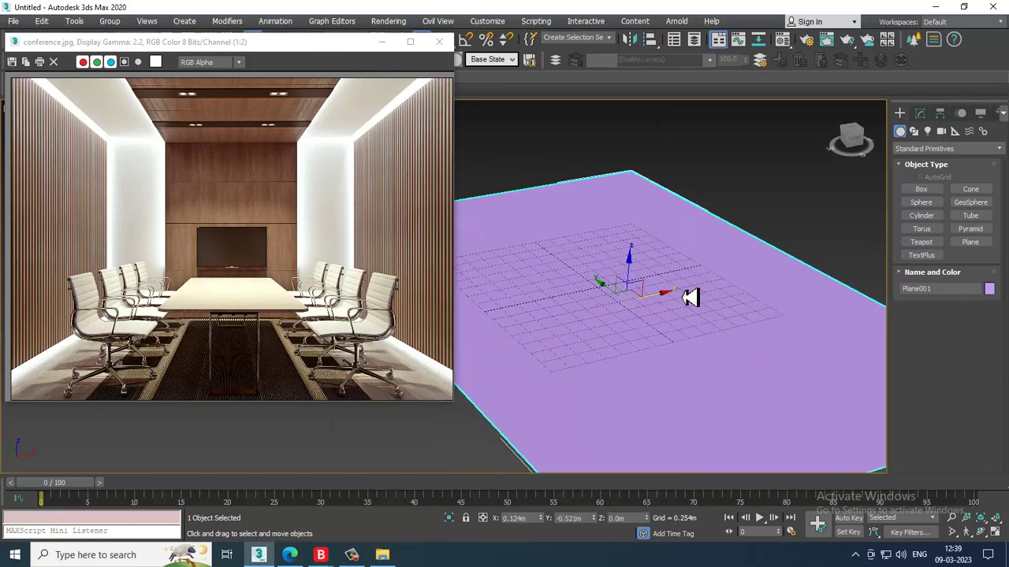
key(equal)
key(r)
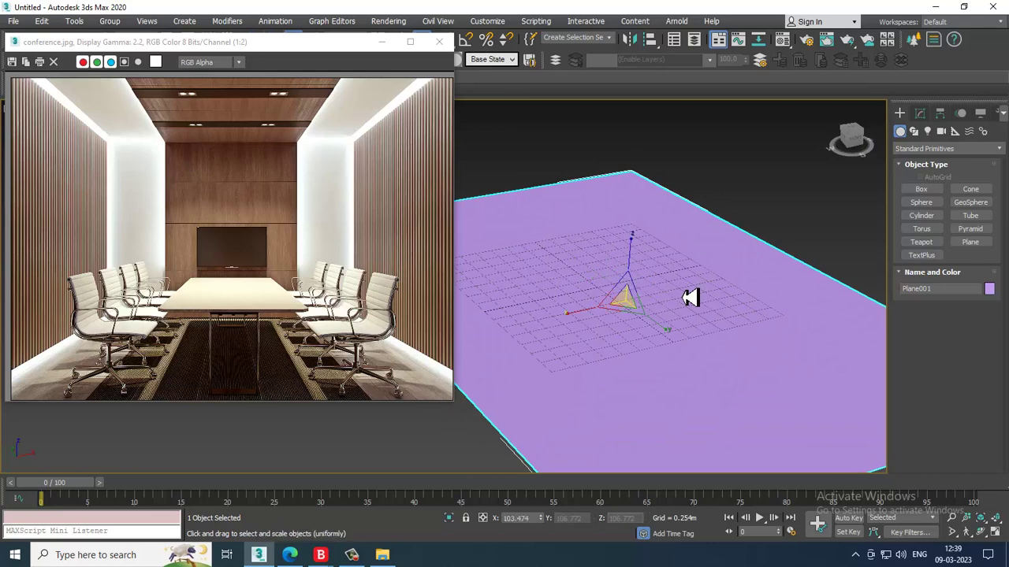
key(w)
alt+middle_drag(692, 298, 752, 344)
key(r)
key(r)
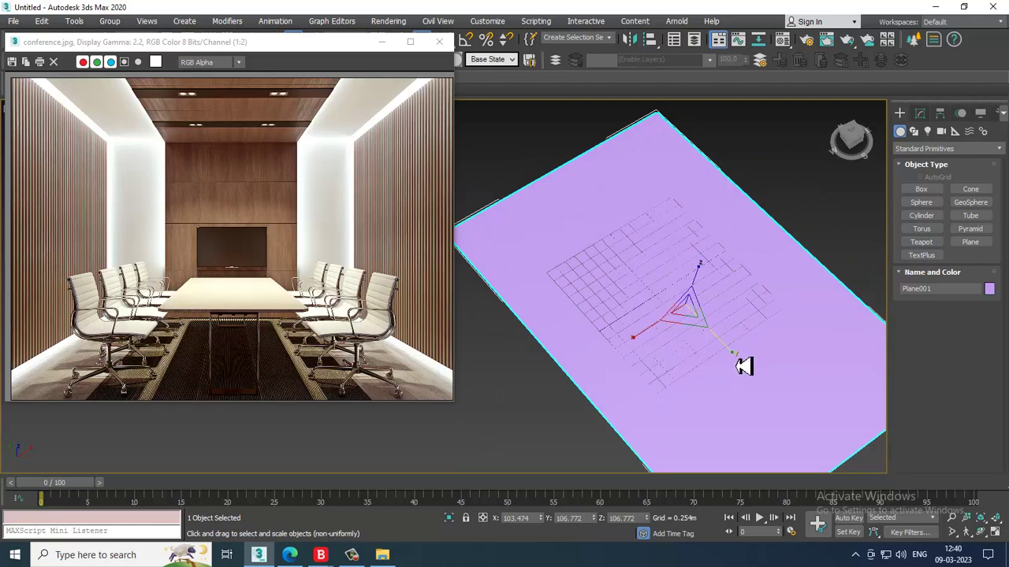
key(r)
key(r)
Shift the reference image window aside and widen the plane along X to about 110 percent in the maximized Top view.
key(alt+w)
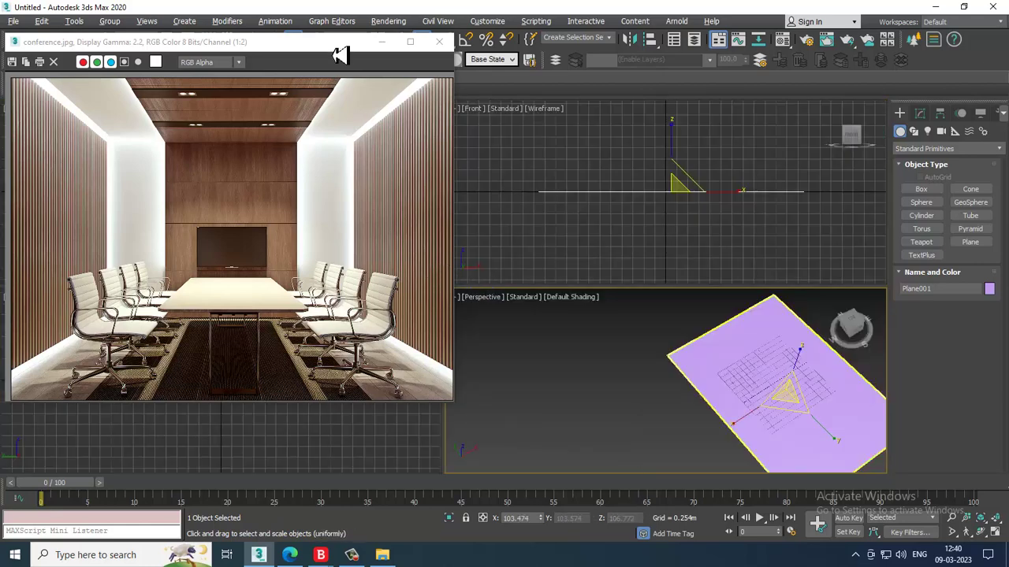
drag(339, 49, 268, 53)
right_click(416, 205)
key(alt+w)
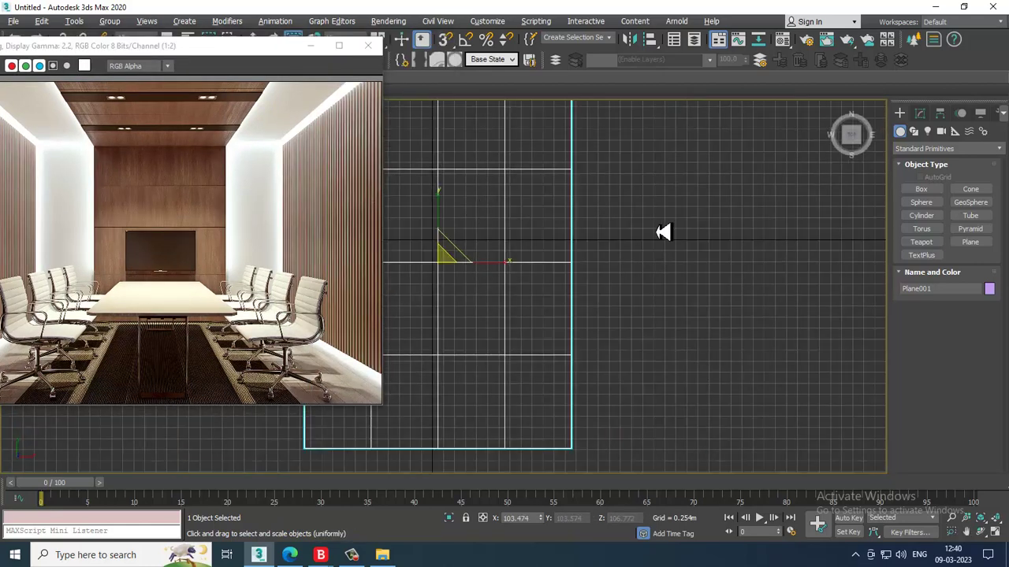
key(z)
key(r)
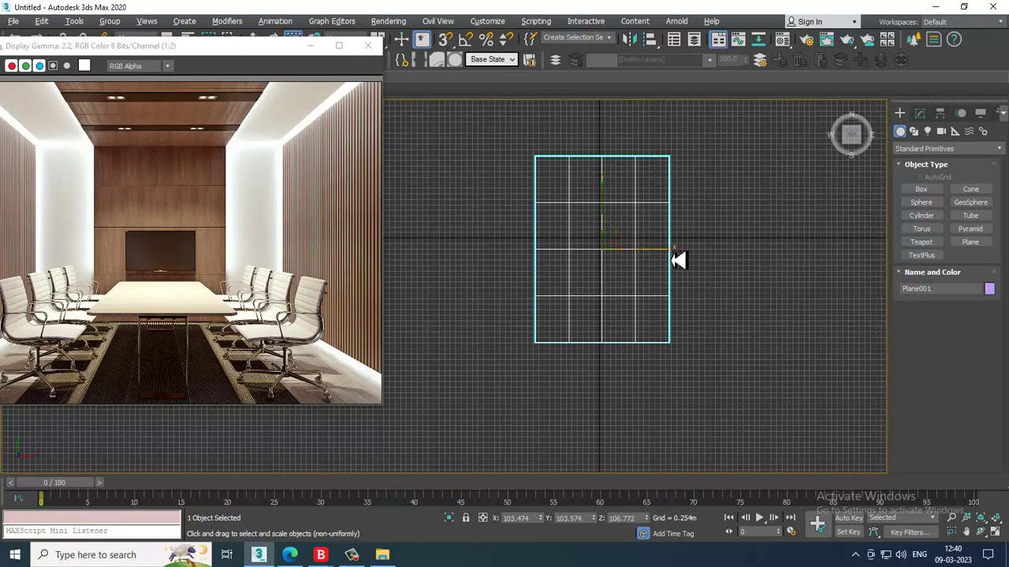
drag(674, 260, 680, 260)
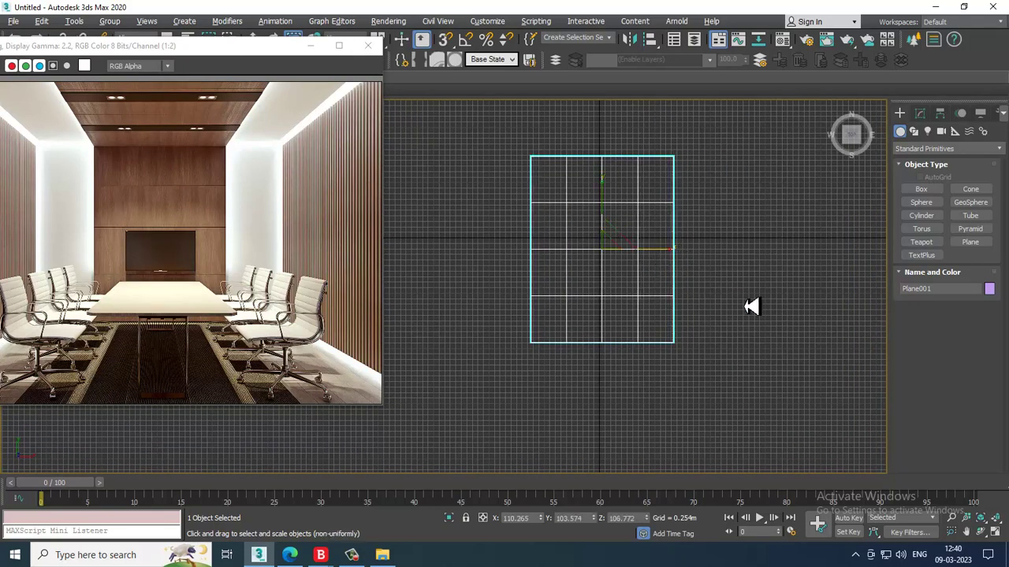
Draw an AEC Extended wall with snapping along the plane's left, far and right edges, leaving the near side open.
click(934, 148)
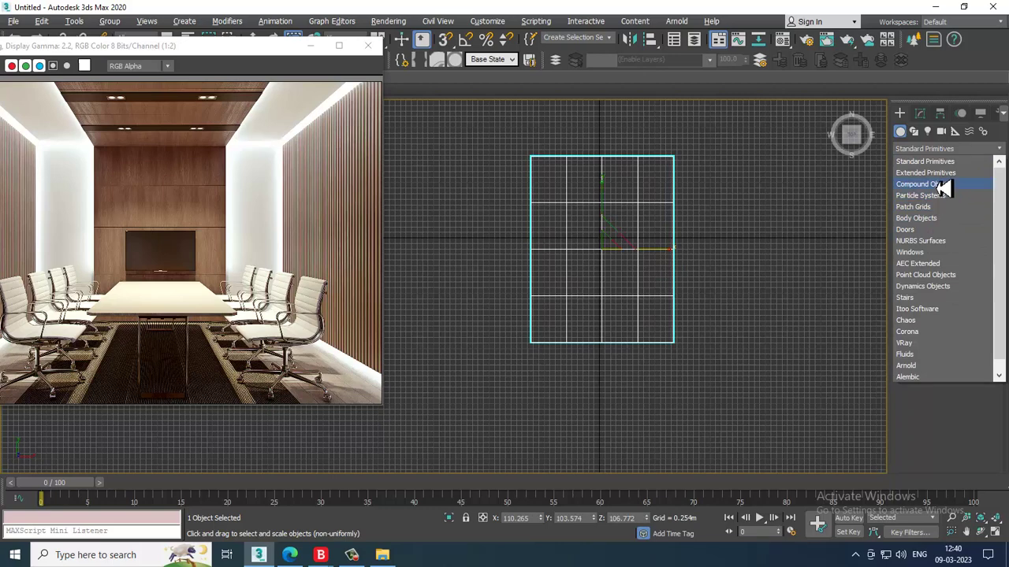
click(922, 263)
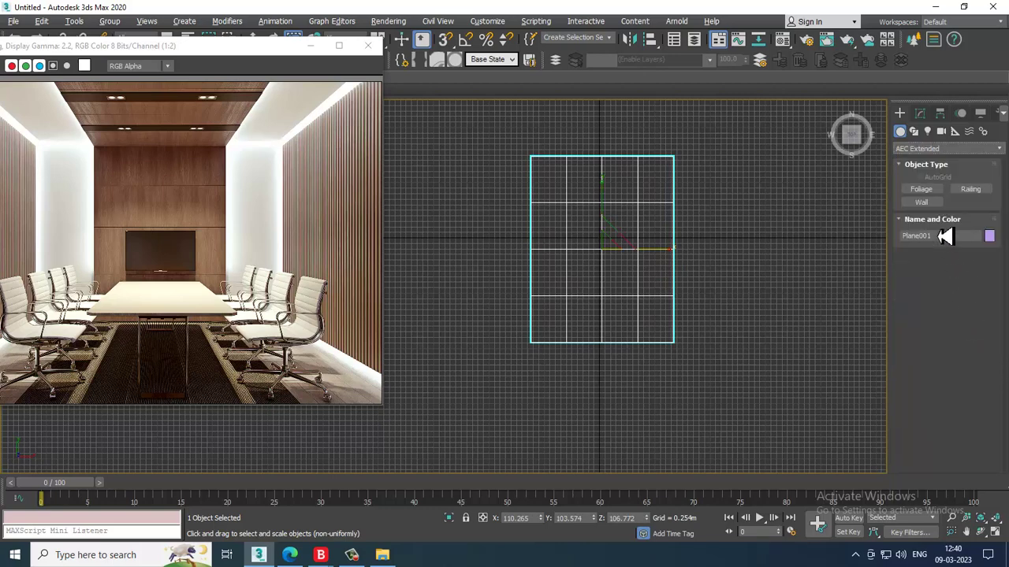
click(932, 204)
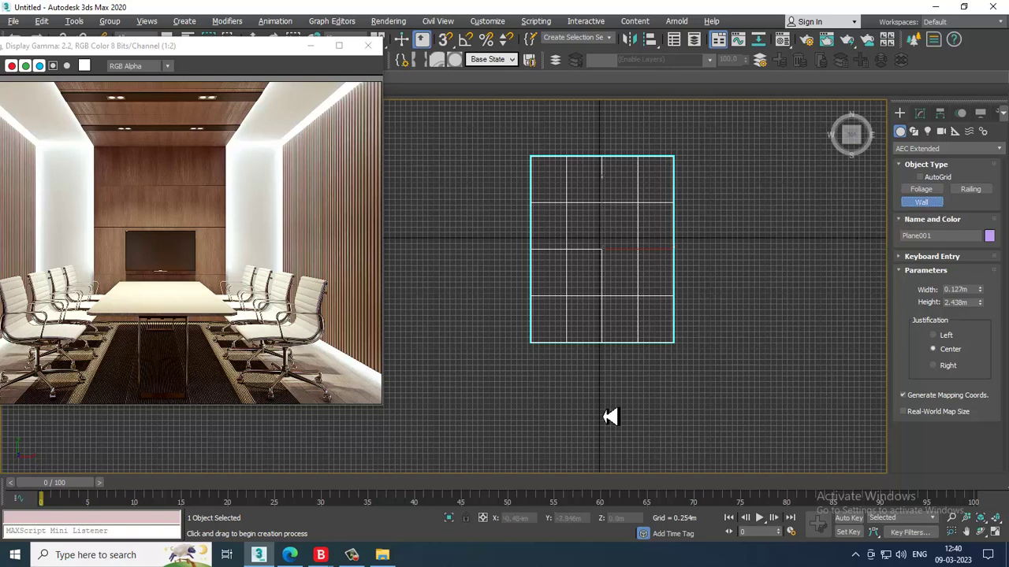
key(s)
click(535, 344)
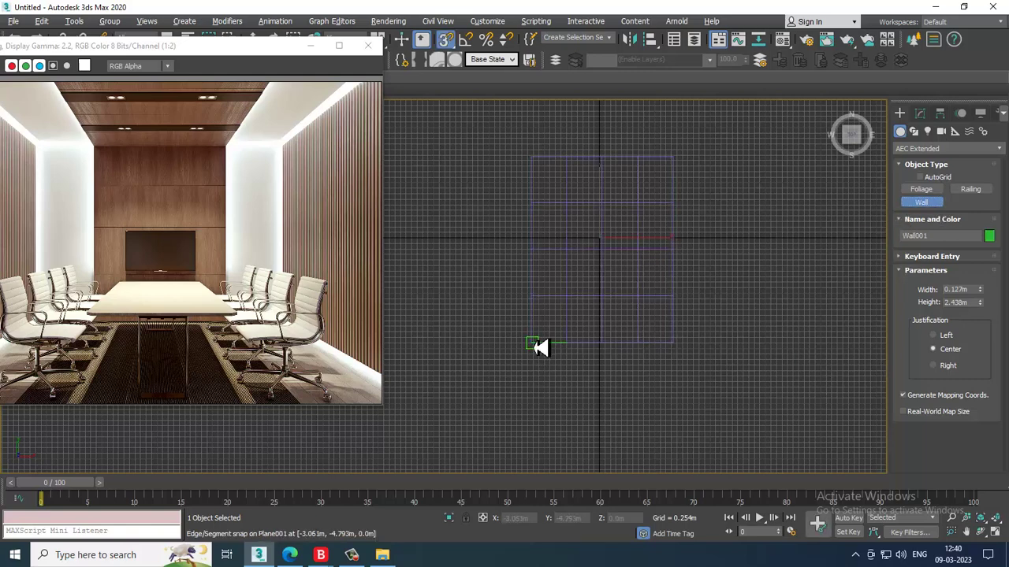
click(544, 168)
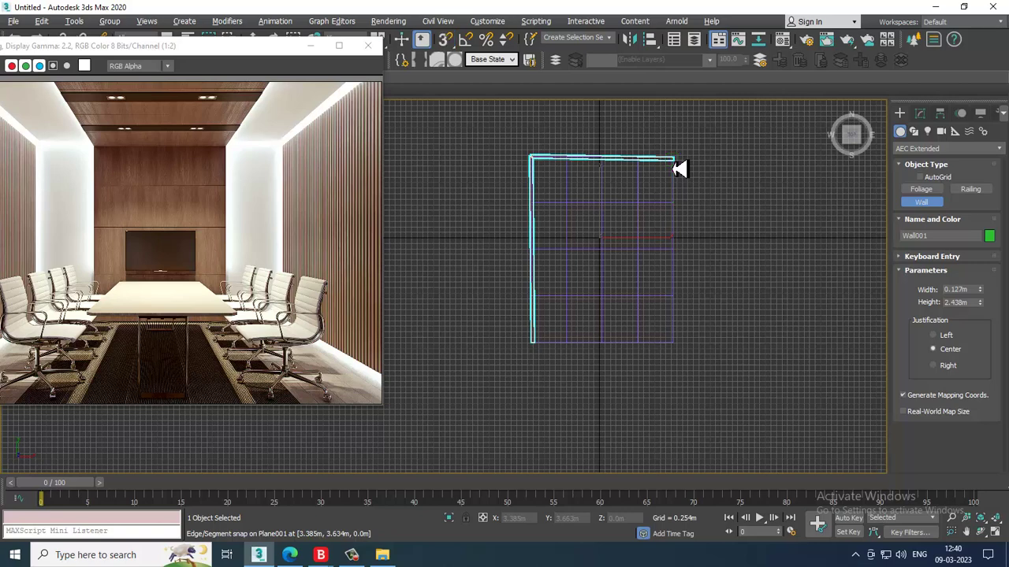
key(s)
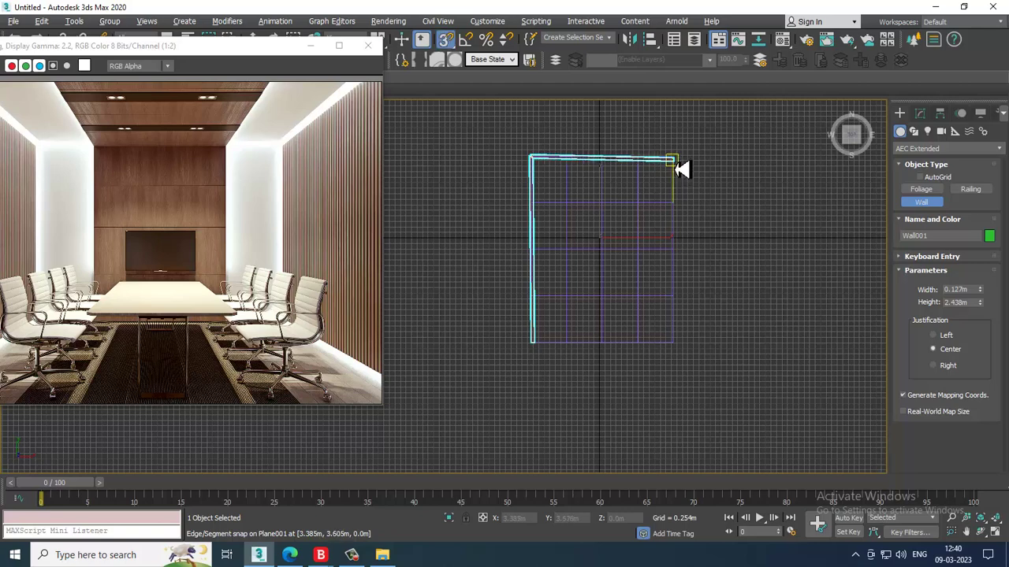
click(679, 168)
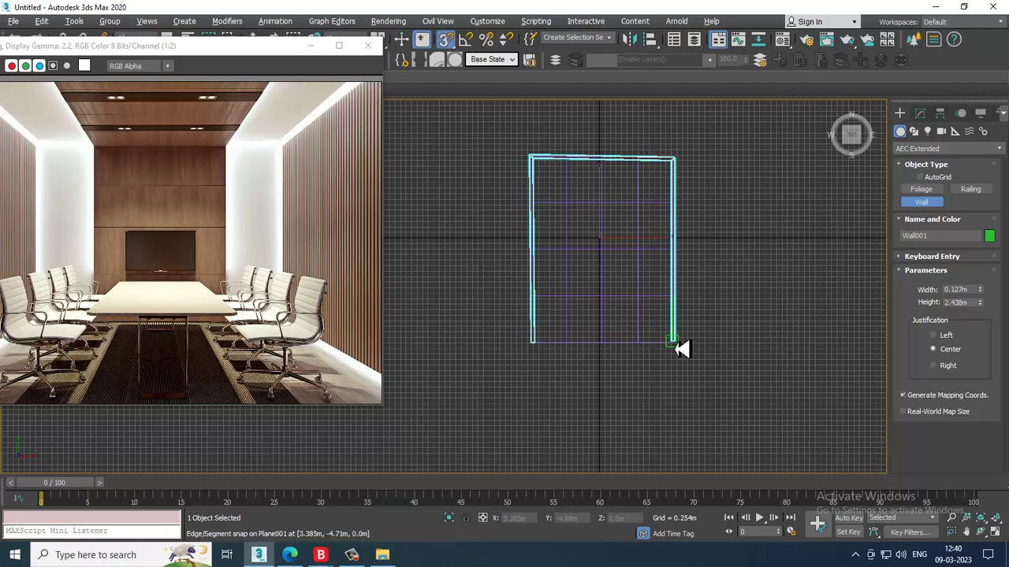
right_click(682, 349)
Scale the wall taller along Z in the maximized Perspective view.
key(alt+w)
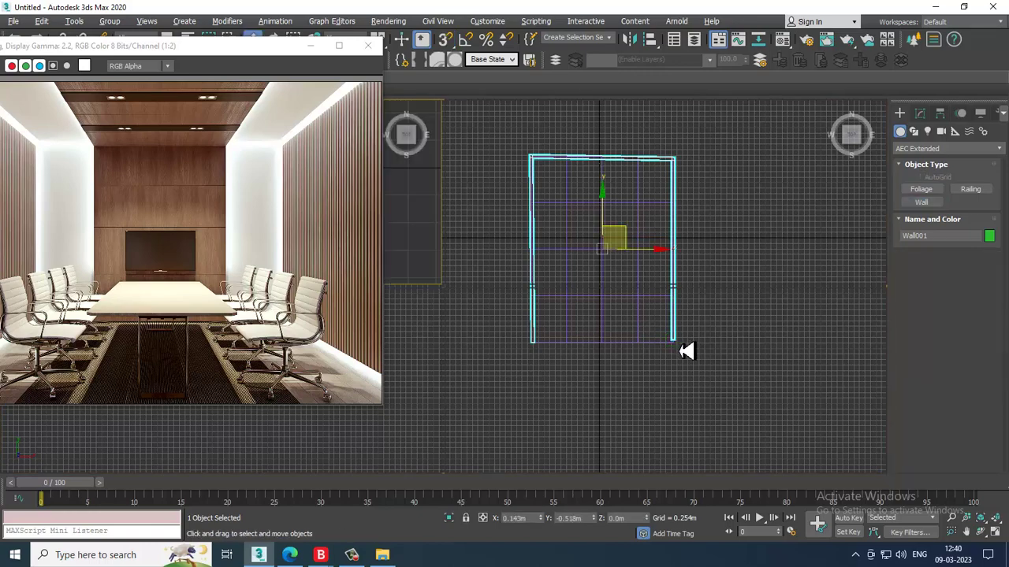
middle_drag(762, 370, 664, 290)
key(alt+w)
key(r)
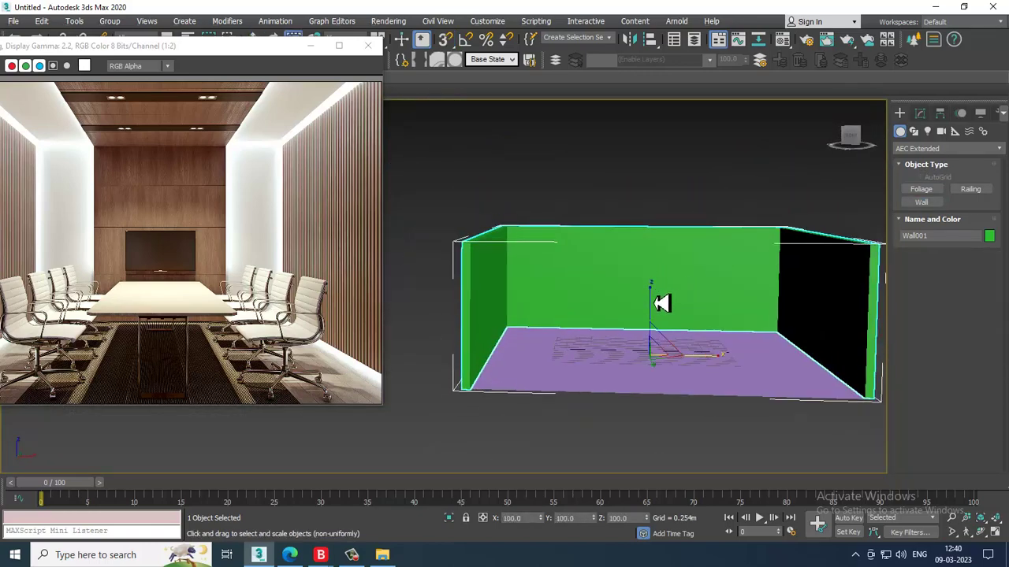
drag(652, 309, 658, 276)
Convert the wall to an Editable Poly and enable vertex editing.
alt+middle_drag(658, 276, 630, 233)
key(w)
right_click(602, 193)
mouse_move(677, 323)
click(776, 333)
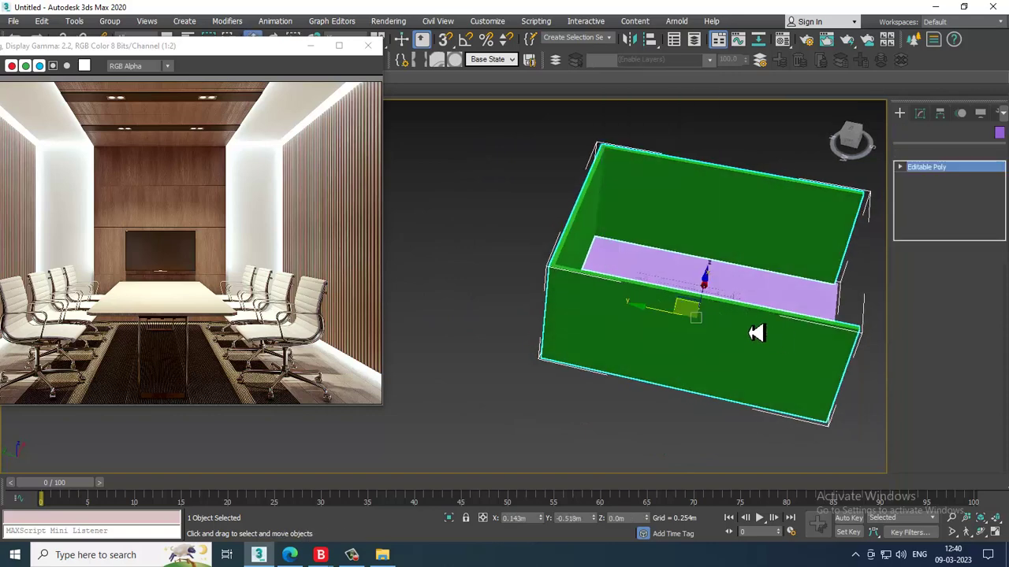
click(353, 555)
click(352, 555)
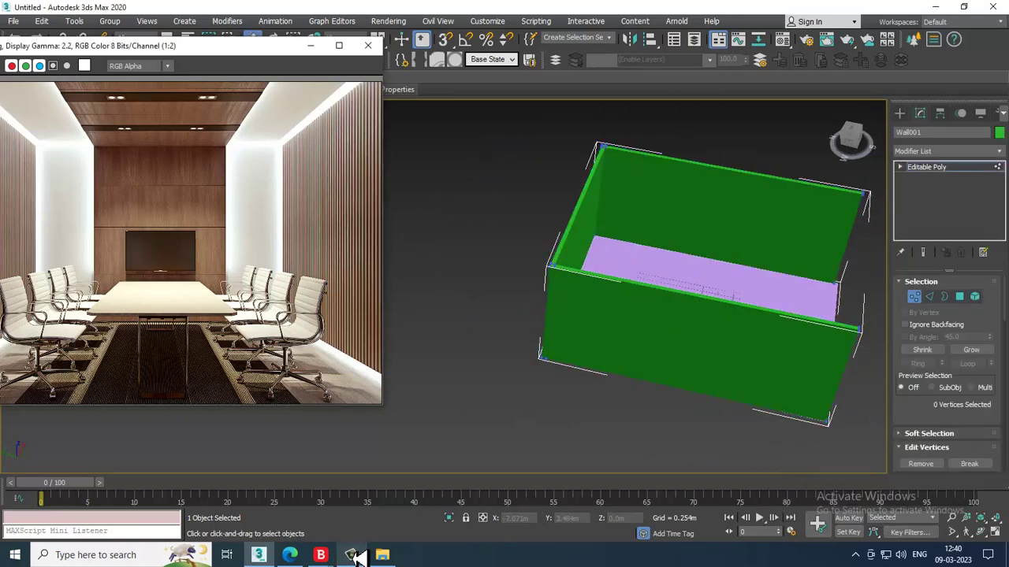
Move the back wall's vertices slightly outward along Y and the right wall's vertices outward along X.
mouse_move(593, 292)
alt+middle_down()
mouse_move(619, 275)
mouse_move(605, 293)
alt+middle_up()
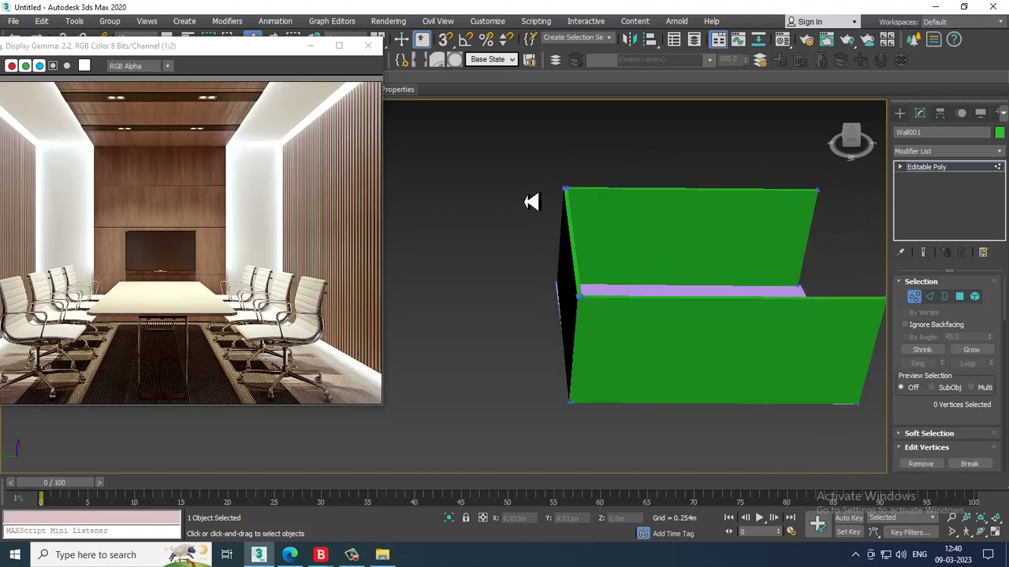
drag(504, 161, 640, 494)
alt+middle_drag(622, 394, 605, 331)
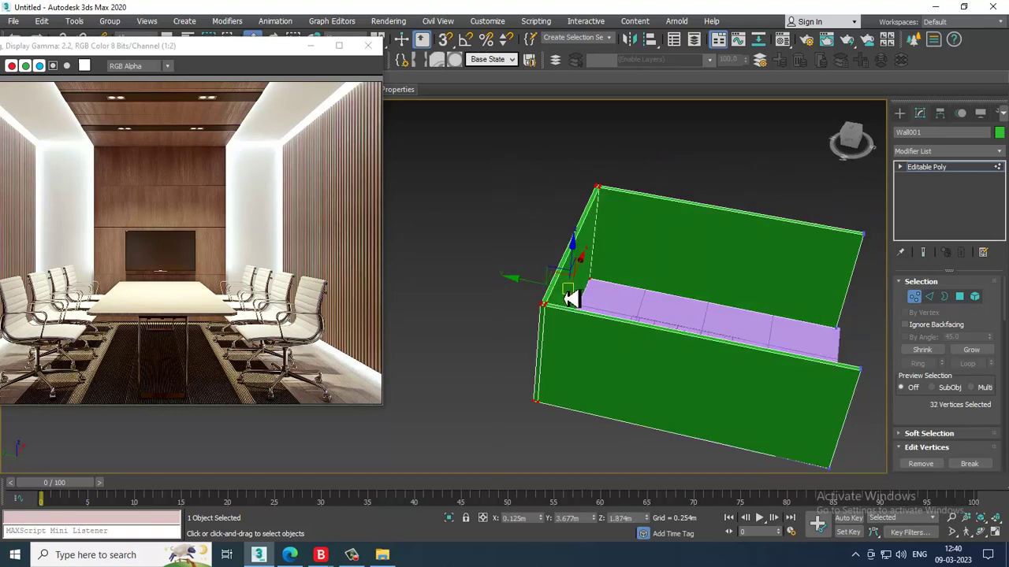
mouse_move(547, 289)
mouse_down()
mouse_move(495, 282)
mouse_move(545, 288)
mouse_up()
alt+middle_drag(544, 289, 594, 138)
drag(744, 431, 744, 435)
drag(670, 231, 677, 234)
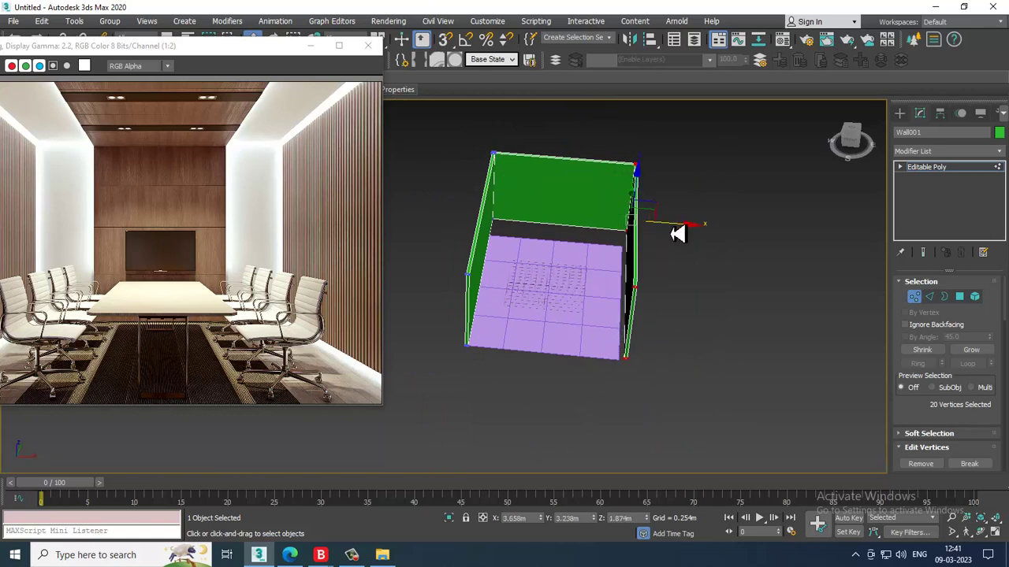
Move the back wall's vertices about 0.26 m outward along Y and leave vertex editing.
alt+middle_drag(656, 229, 459, 126)
drag(460, 126, 636, 409)
drag(548, 247, 535, 244)
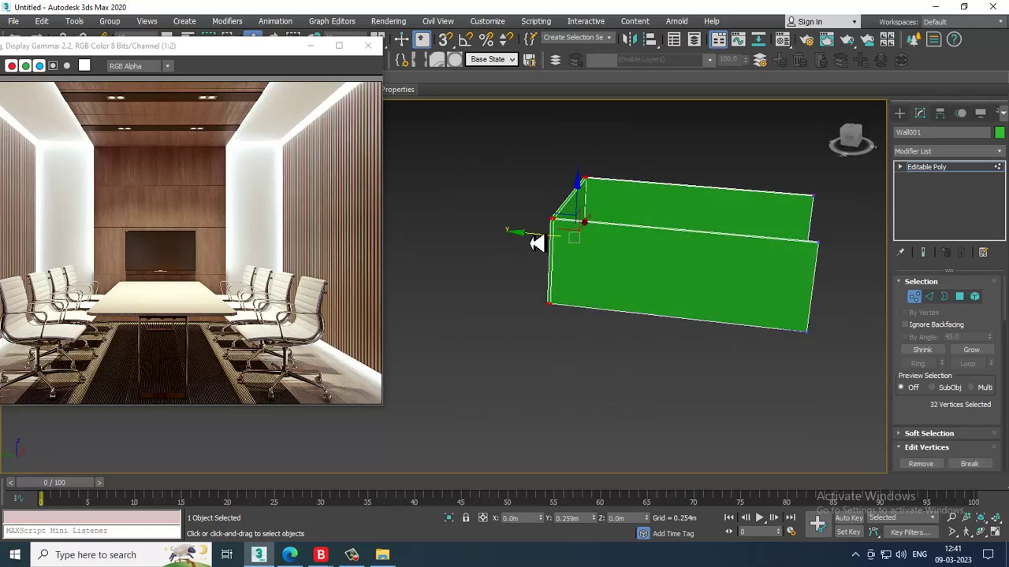
click(977, 170)
Enlarge the floor plane non-uniformly to about 122 percent along X and 126 percent along Y.
alt+middle_drag(513, 268, 620, 334)
click(725, 315)
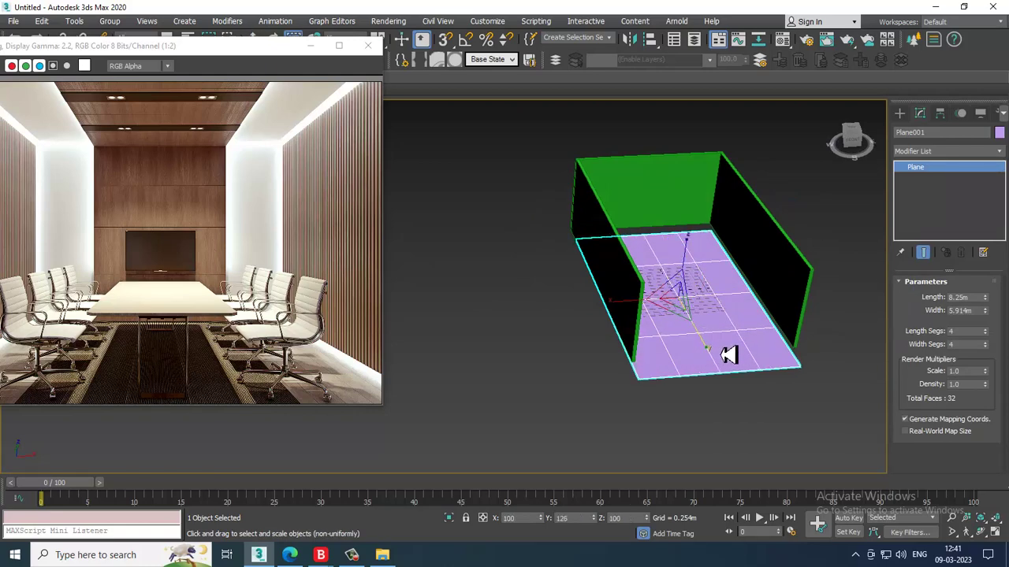
drag(729, 354, 621, 315)
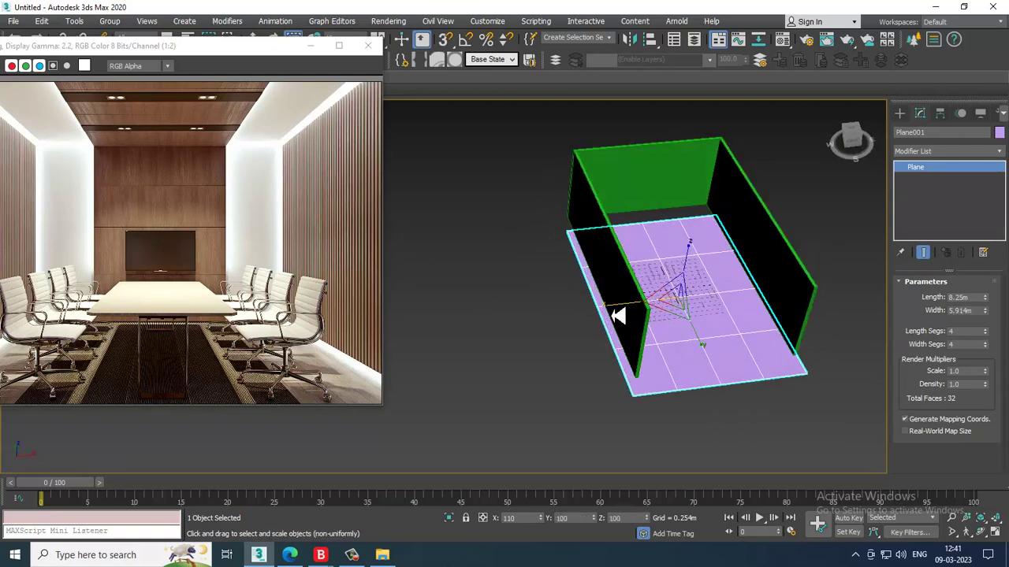
Move the floor plane toward the back wall to about 0.89 m in Y and shorten it slightly along Y.
key(w)
alt+middle_drag(618, 316, 717, 294)
drag(654, 282, 632, 271)
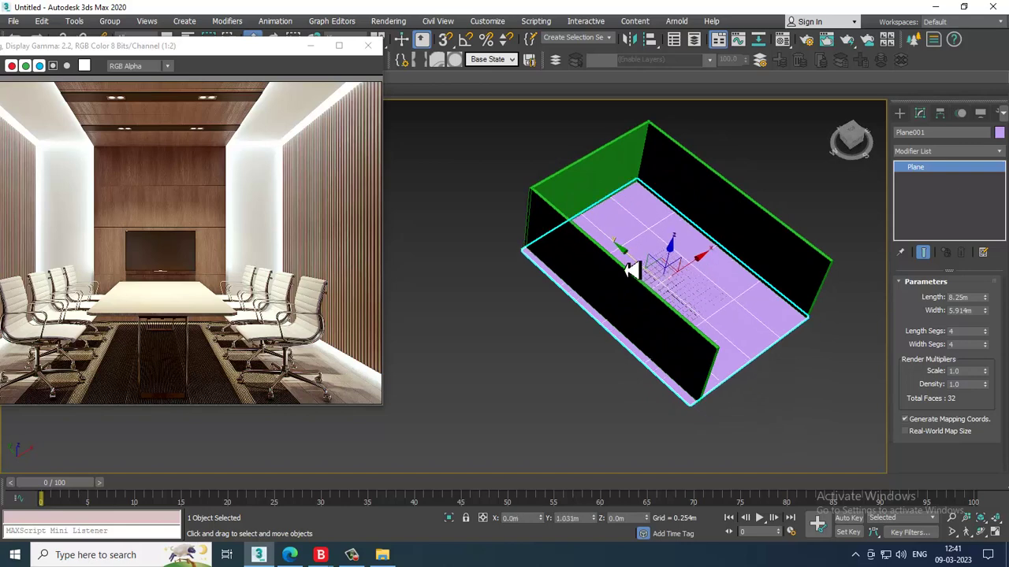
alt+middle_drag(625, 265, 712, 290)
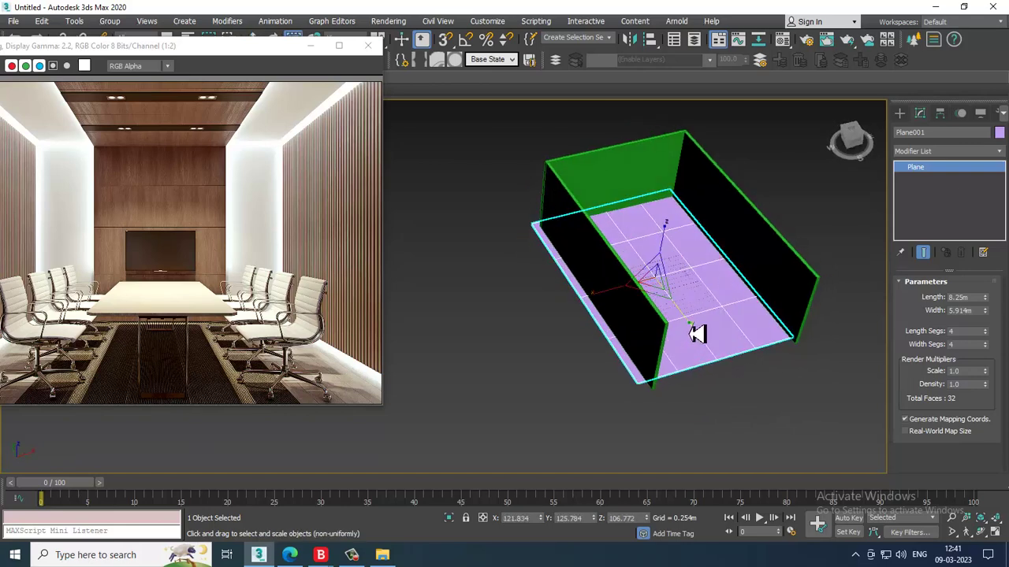
drag(709, 338, 692, 332)
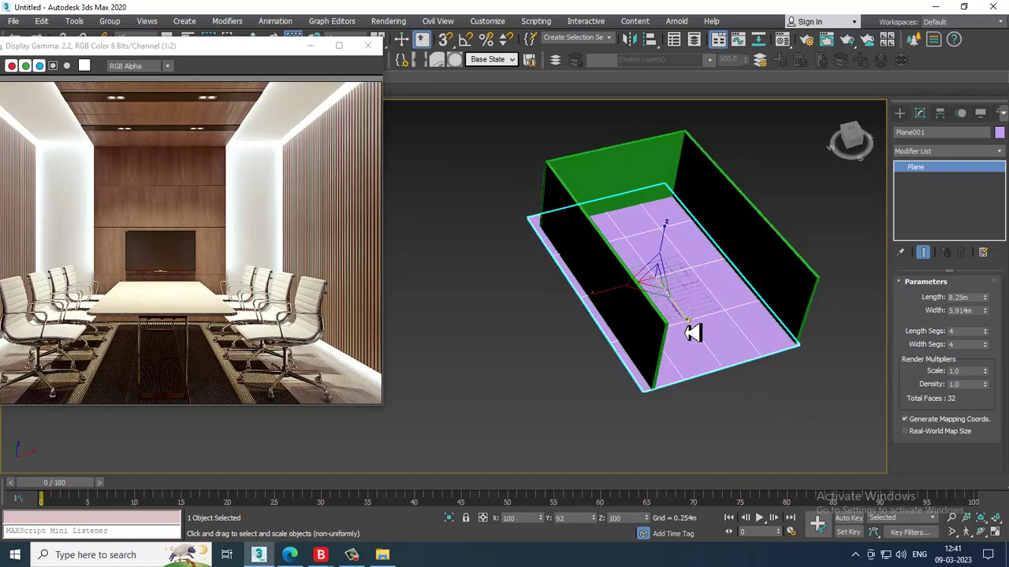
Shift the floor plane along X to about 0.268 m in the Front view, then check its fit under the walls in Perspective.
key(alt+w)
middle_click(678, 228)
key(alt+w)
middle_drag(571, 220, 797, 234)
scroll(709, 257, up, 1)
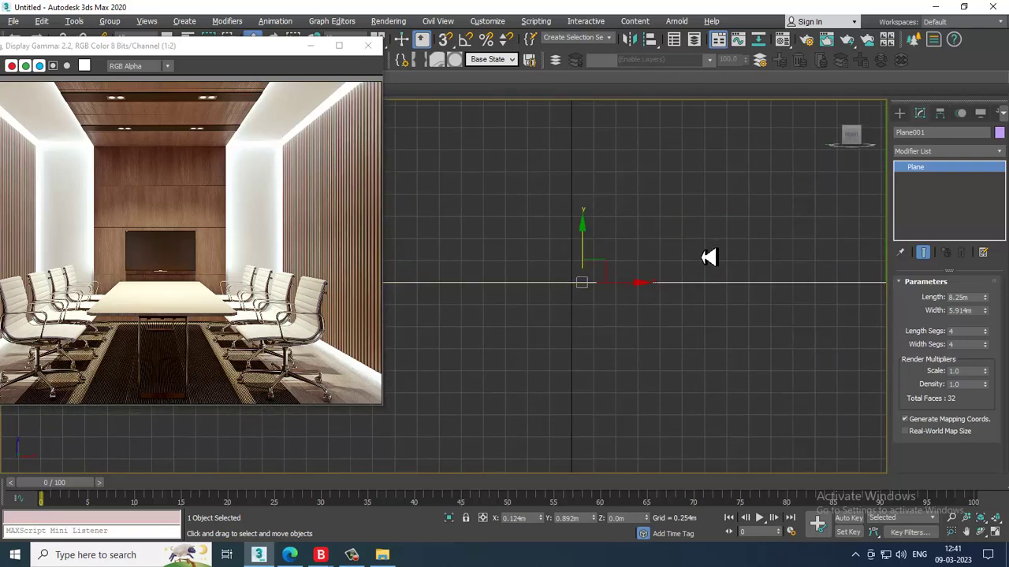
scroll(703, 258, down, 3)
key(alt+w)
key(alt+w)
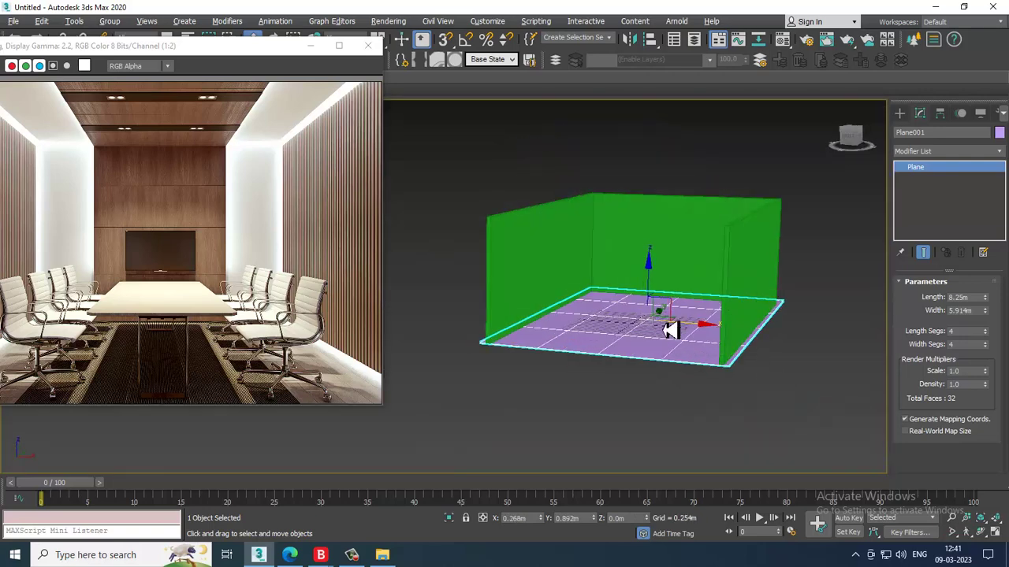
scroll(734, 299, up, 3)
alt+middle_drag(670, 331, 275, 158)
alt+middle_drag(349, 163, 706, 296)
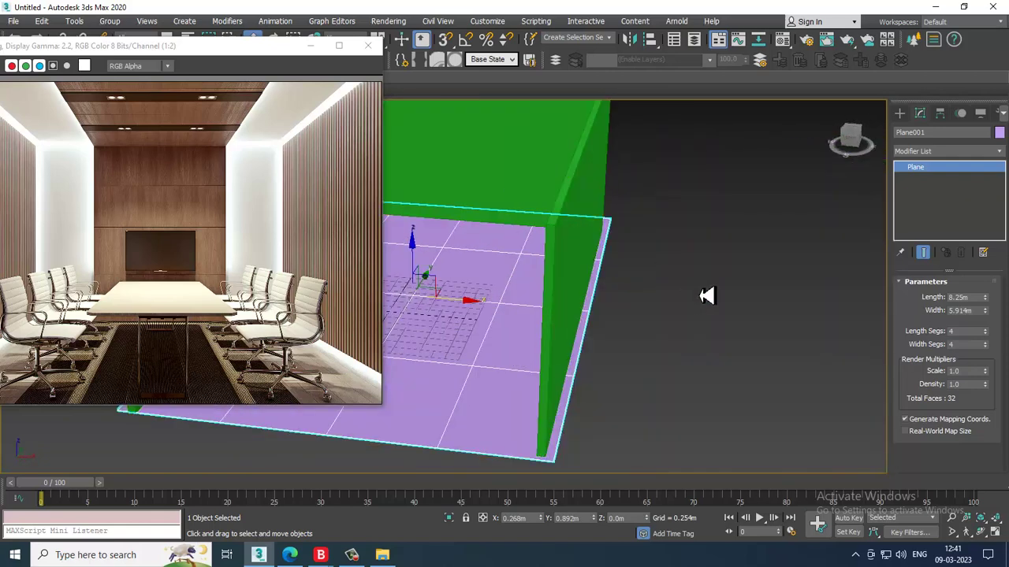
Select the large polygons of one side wall and inset them by about 0.103 m.
alt+middle_drag(593, 260, 638, 273)
click(561, 248)
scroll(560, 247, down, 3)
click(961, 299)
click(596, 254)
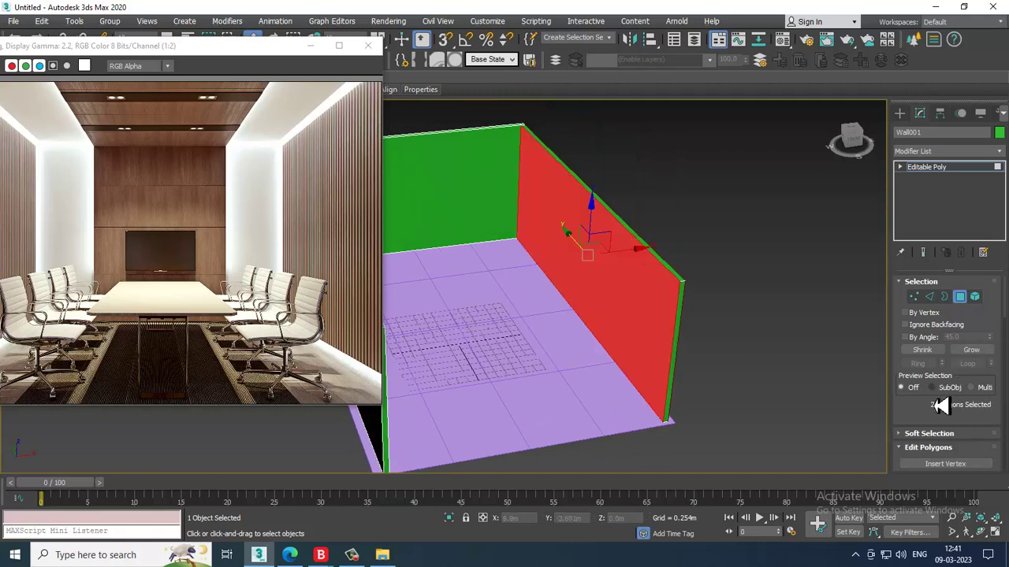
scroll(940, 405, down, 3)
click(987, 400)
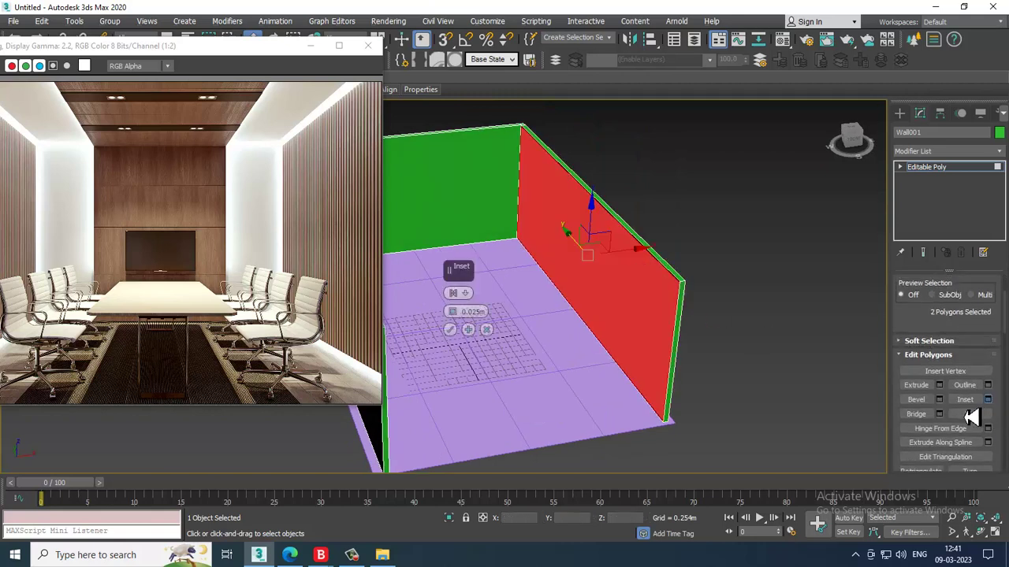
click(459, 314)
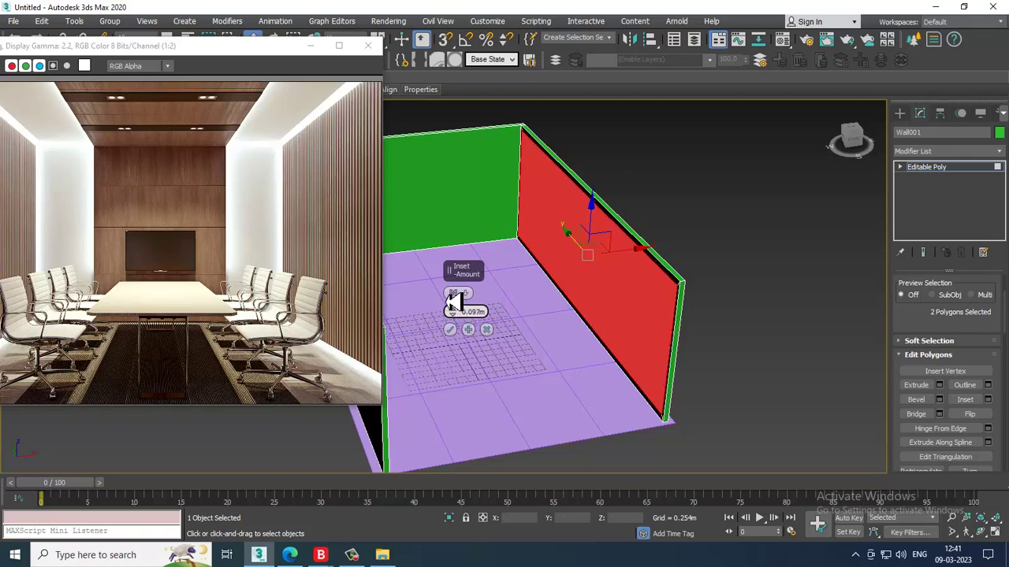
click(449, 329)
Inset the large polygons of the opposite side wall by the same 0.103 m.
mouse_move(449, 329)
alt+middle_down()
mouse_move(659, 281)
mouse_move(623, 268)
mouse_move(664, 282)
mouse_move(635, 288)
mouse_move(596, 274)
mouse_move(660, 285)
alt+middle_up()
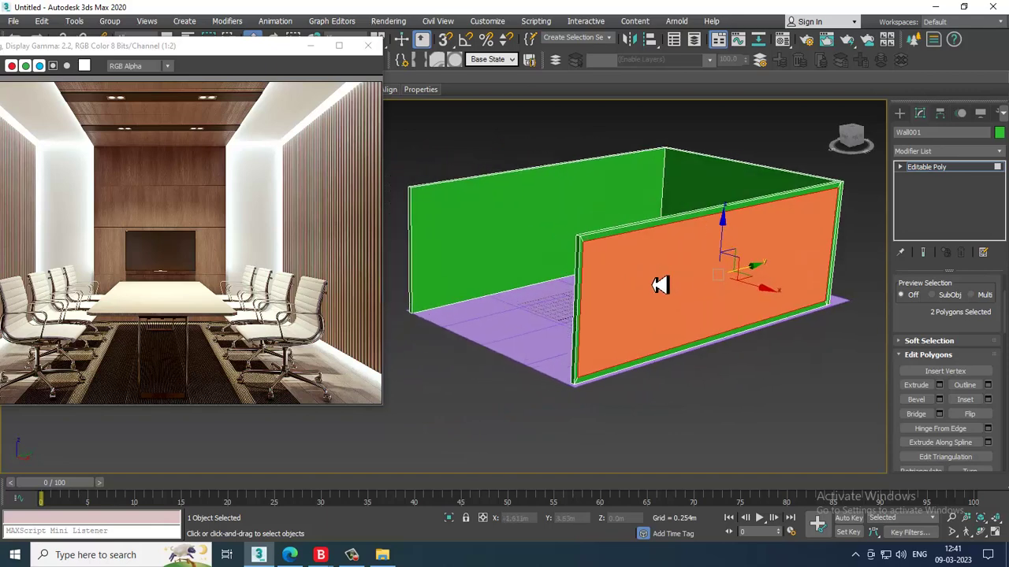
alt+middle_drag(562, 264, 681, 247)
scroll(682, 248, up, 5)
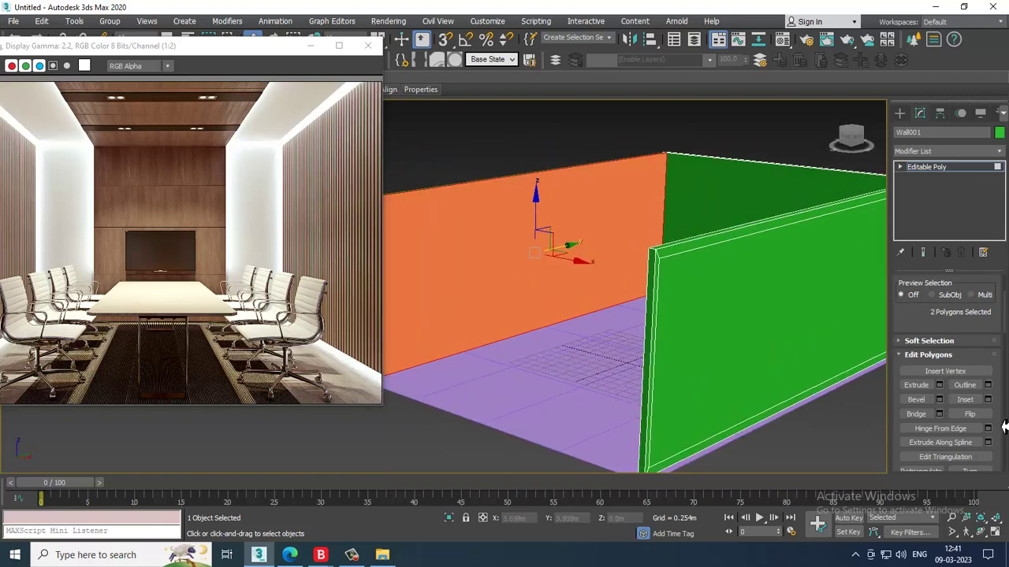
click(988, 400)
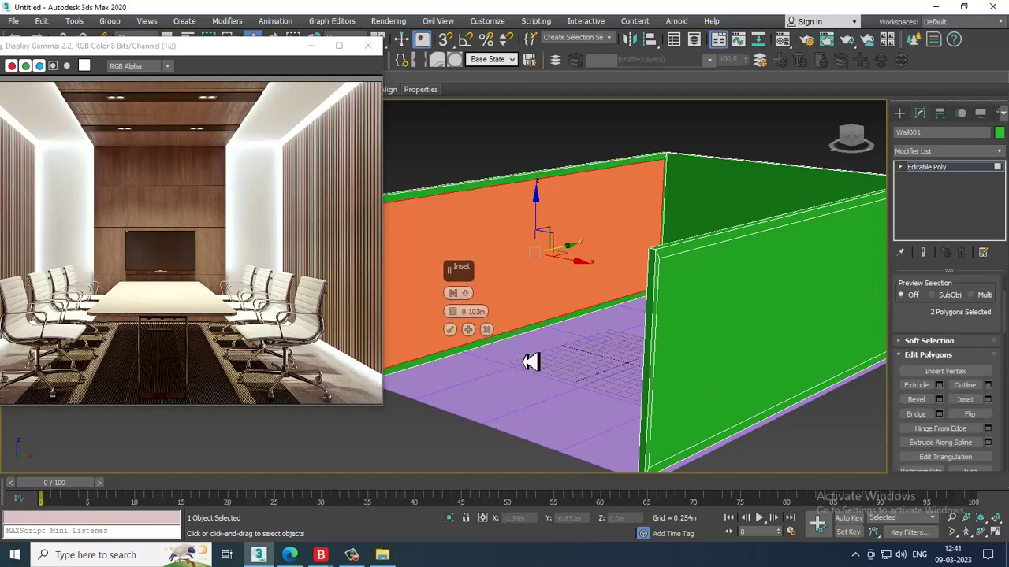
click(450, 329)
Draw a thin vertical box in the Left view near the back corner, about 3.525 m long, 0.071 m wide and 0.036 m high.
alt+middle_drag(570, 331, 769, 200)
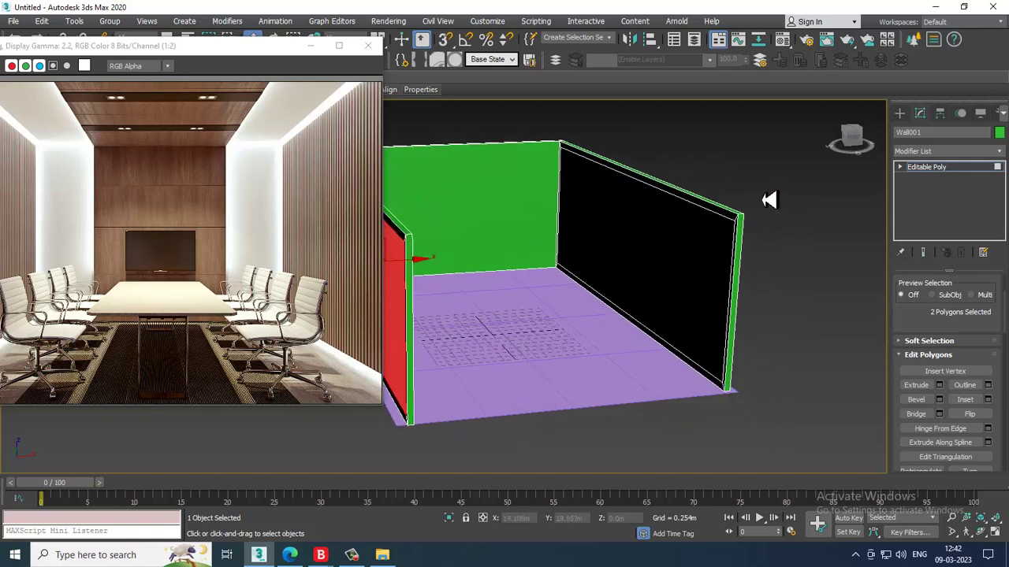
click(899, 113)
click(912, 150)
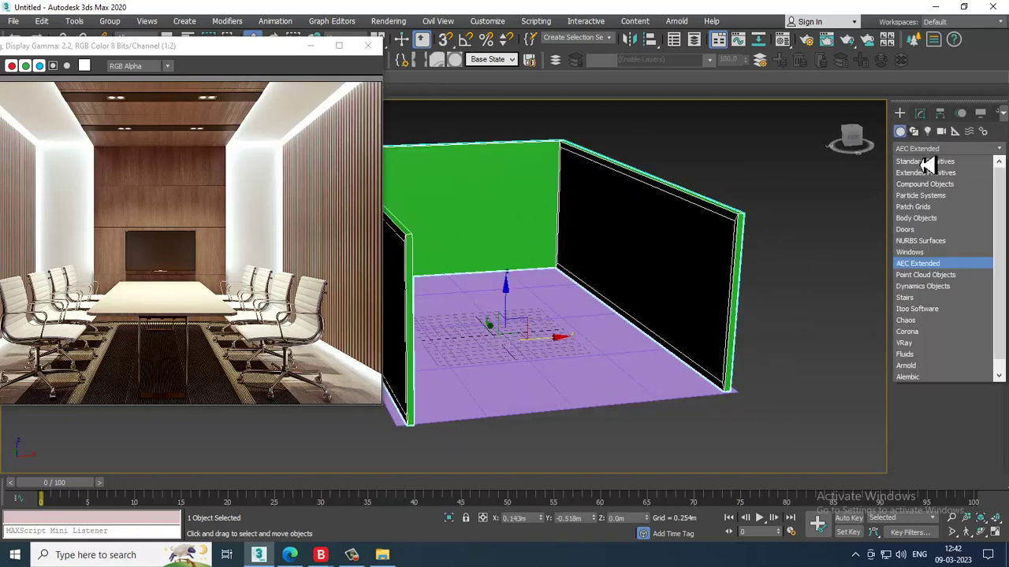
click(918, 157)
click(922, 190)
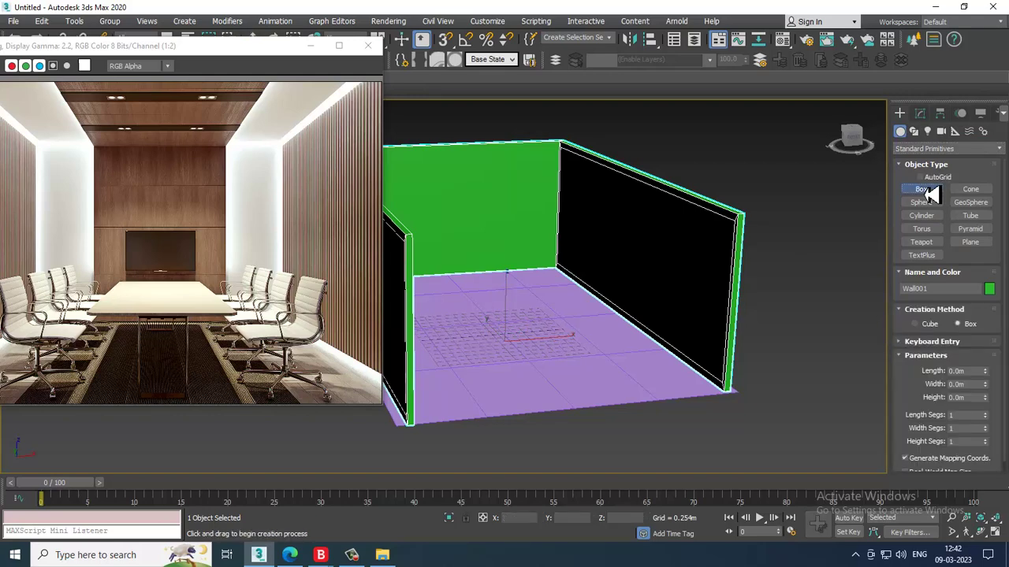
key(alt+w)
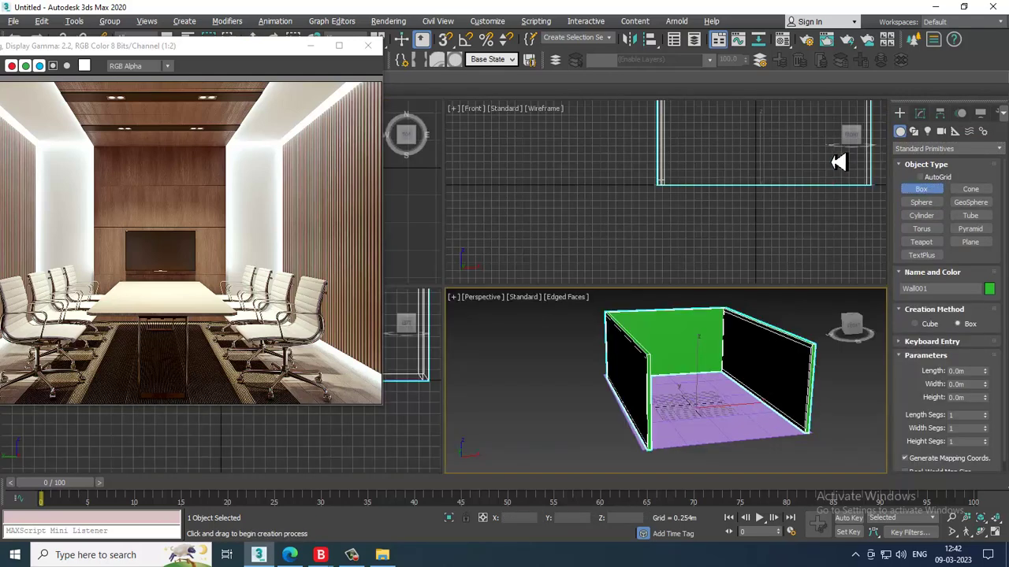
middle_drag(398, 452, 374, 451)
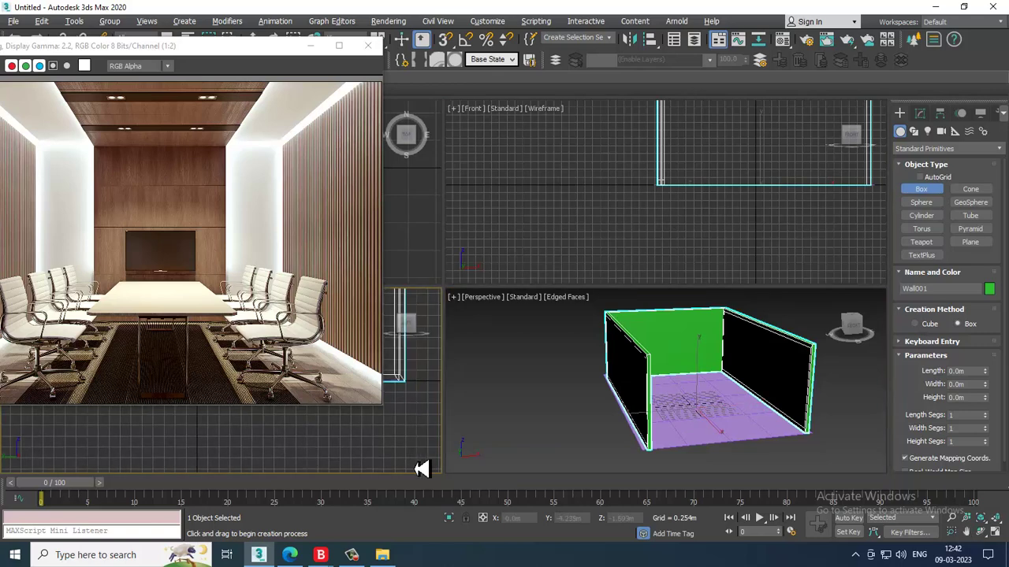
key(alt+w)
scroll(619, 327, down, 5)
scroll(607, 286, up, 6)
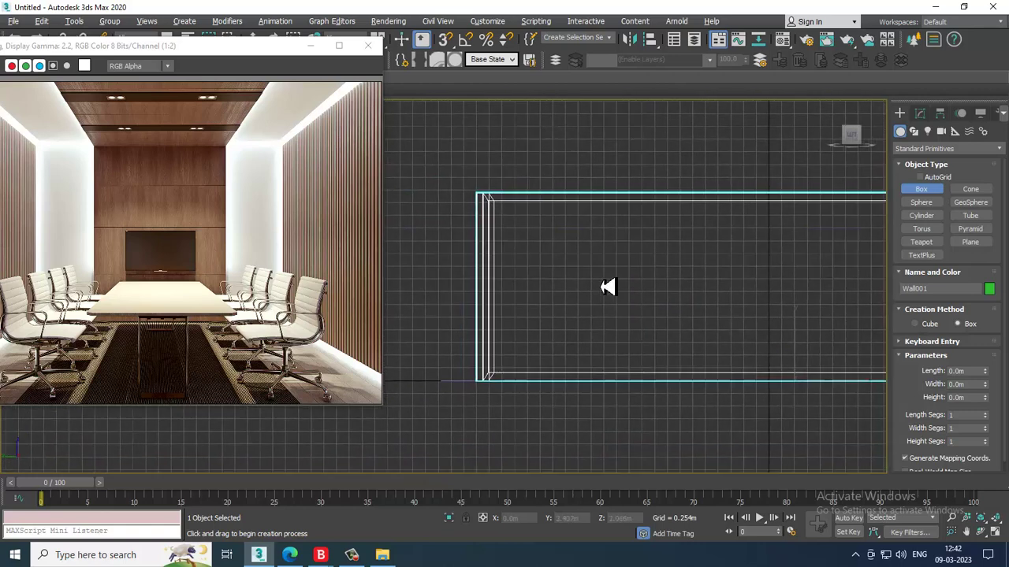
scroll(608, 289, up, 3)
scroll(583, 236, down, 3)
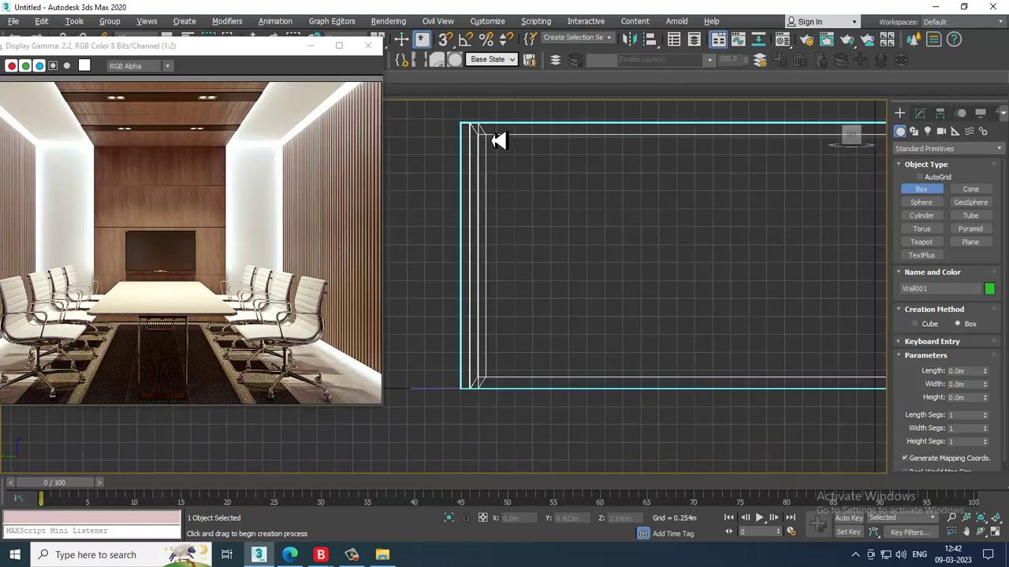
mouse_move(490, 134)
mouse_down()
mouse_move(511, 263)
mouse_move(499, 392)
mouse_up()
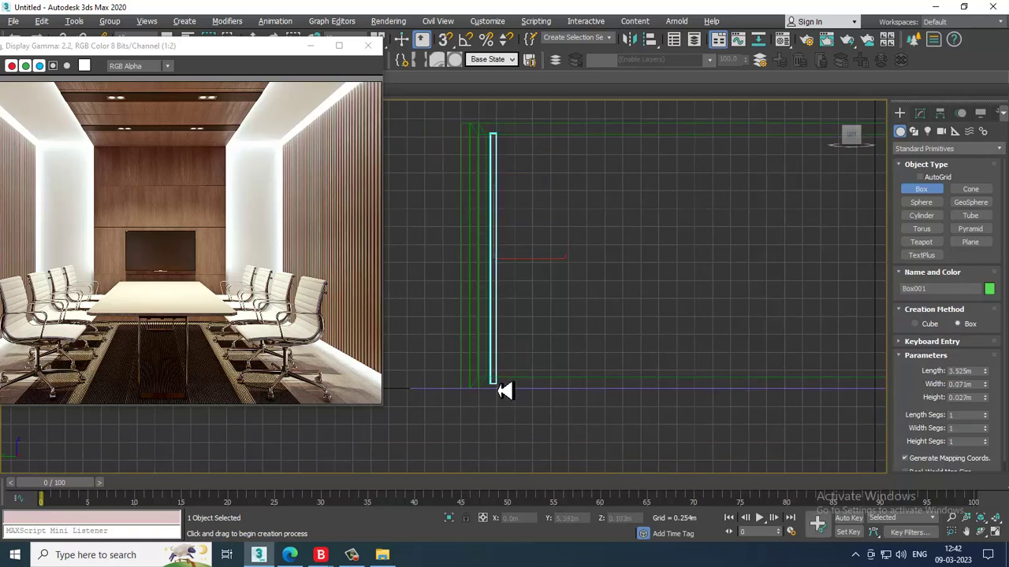
click(498, 390)
Move the thin box along X to about -2.779 m, close to the side wall's back corner.
key(w)
key(alt+w)
middle_click(682, 384)
key(alt+w)
alt+middle_drag(683, 384, 851, 410)
alt+middle_drag(851, 410, 677, 356)
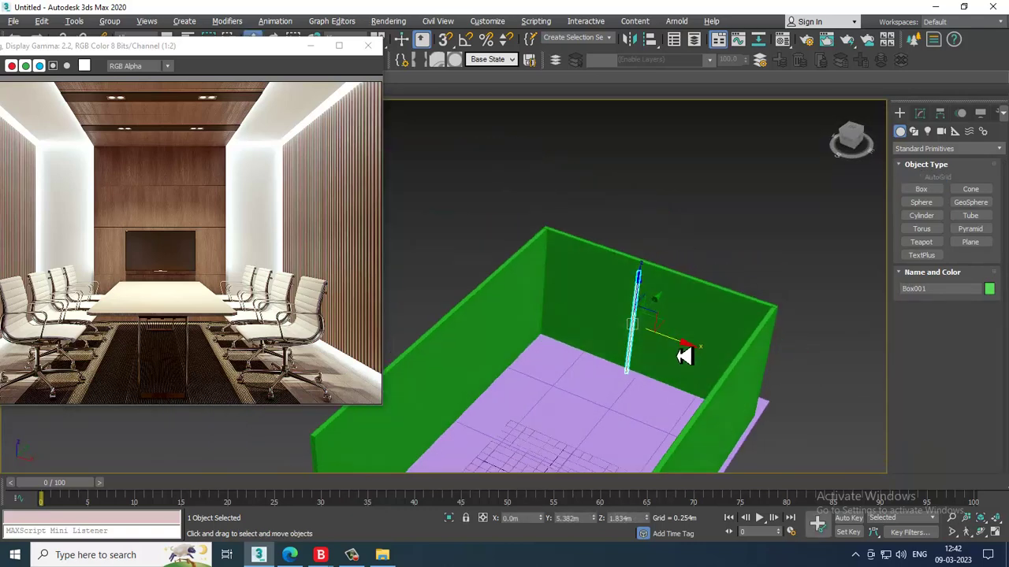
scroll(673, 330, up, 5)
drag(680, 334, 475, 268)
middle_drag(496, 269, 606, 272)
scroll(587, 267, down, 2)
click(511, 255)
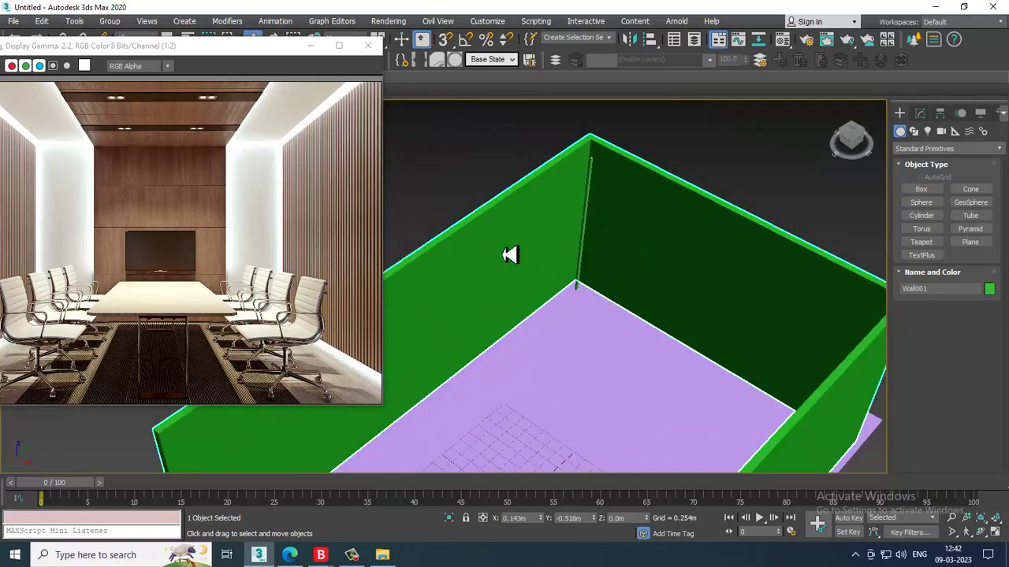
Recolour the thin box teal and move it along X to about -2.986 m, against the side wall.
scroll(536, 260, up, 4)
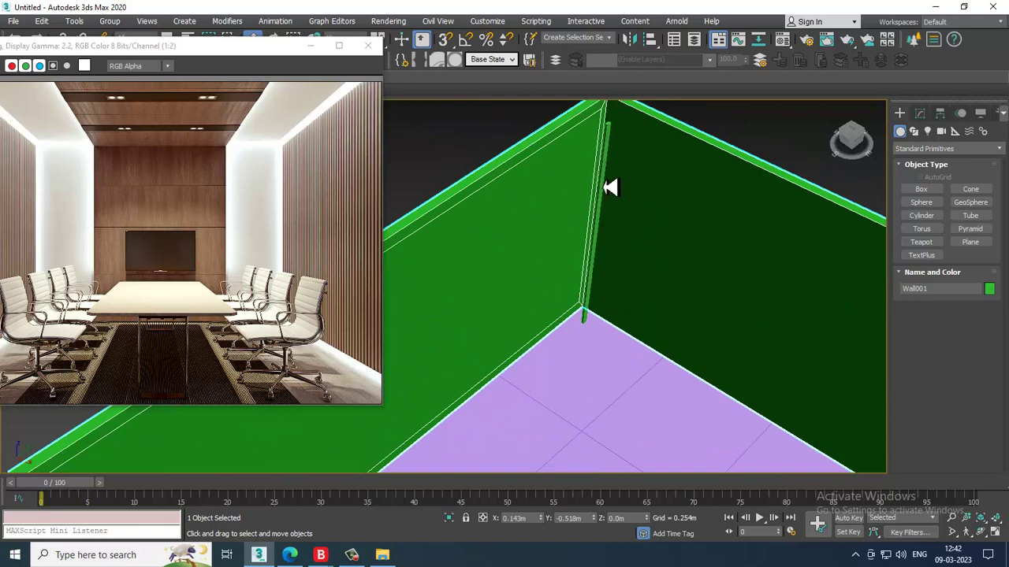
click(605, 189)
alt+middle_drag(650, 241, 647, 234)
click(990, 289)
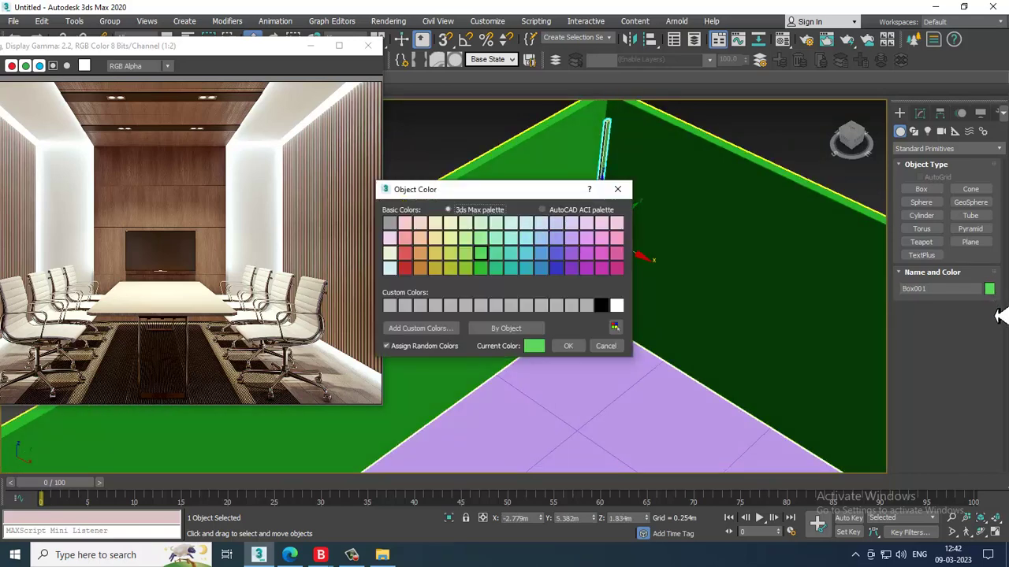
click(555, 270)
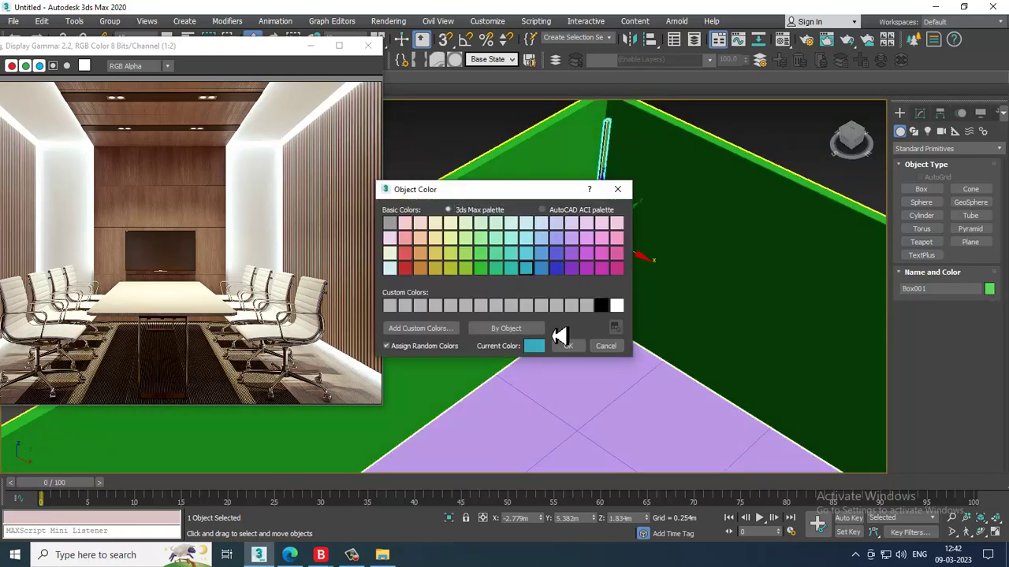
click(568, 347)
drag(637, 261, 621, 249)
alt+middle_drag(623, 250, 721, 227)
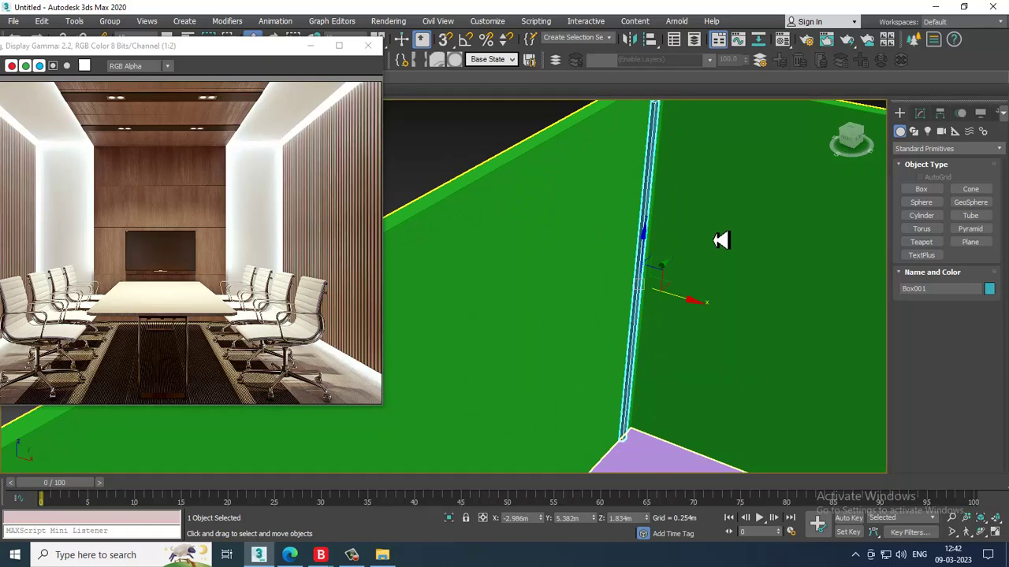
Raise the walls' top vertices in the Front view by about 0.2 m, to about 3.949 m in Z.
alt+middle_drag(681, 274, 696, 247)
click(741, 199)
scroll(748, 193, down, 5)
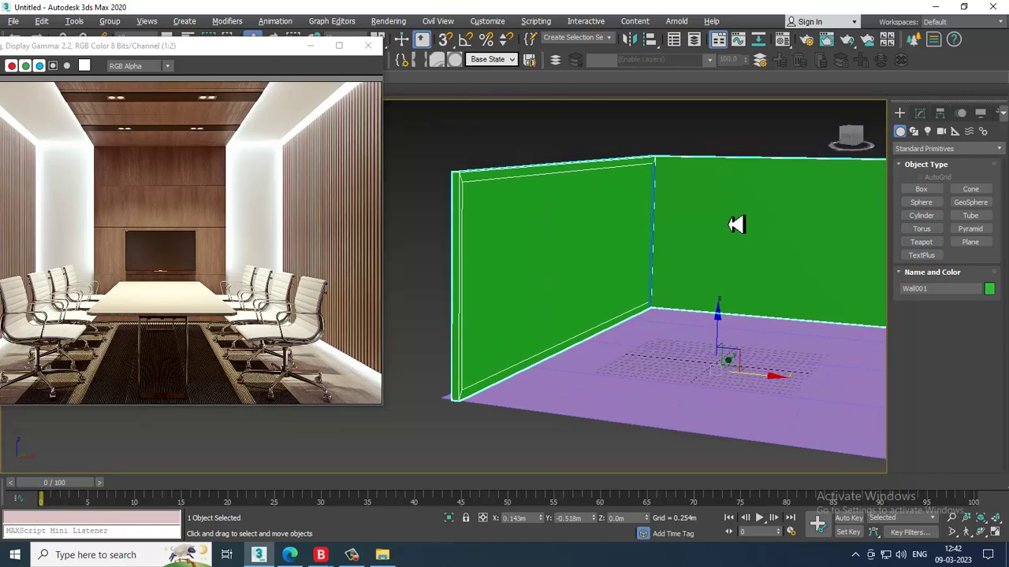
middle_drag(752, 211, 736, 217)
scroll(785, 207, down, 3)
key(alt+w)
middle_drag(781, 189, 768, 190)
key(alt+w)
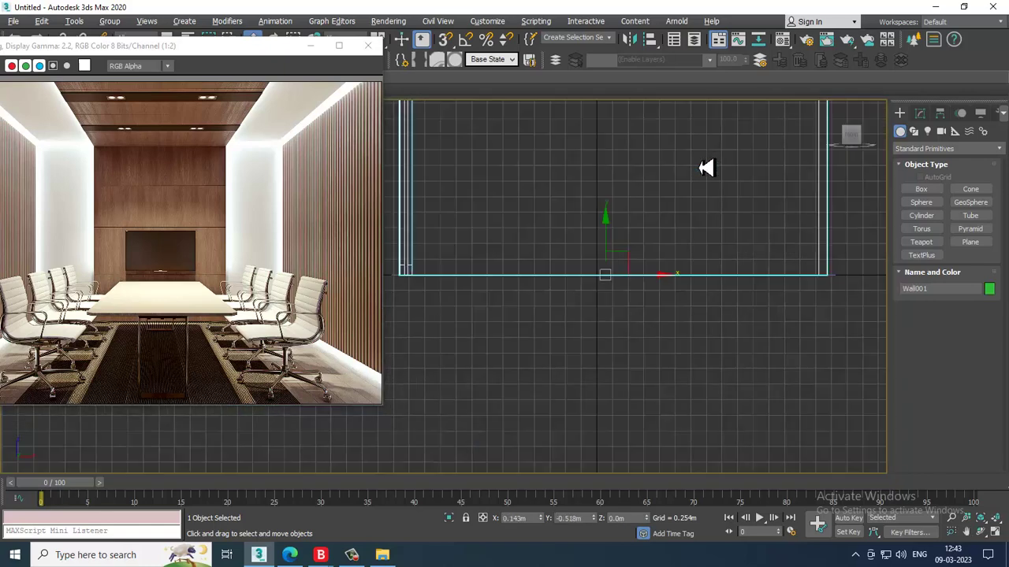
scroll(705, 166, down, 3)
middle_drag(705, 166, 704, 267)
key(1)
scroll(565, 207, up, 4)
middle_drag(565, 208, 465, 233)
scroll(465, 233, down, 2)
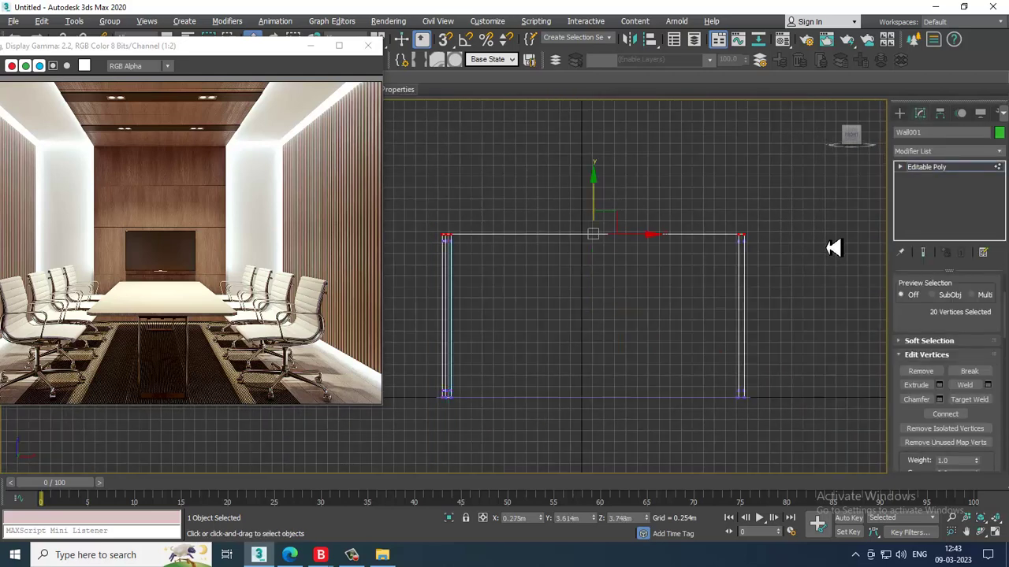
drag(599, 214, 593, 207)
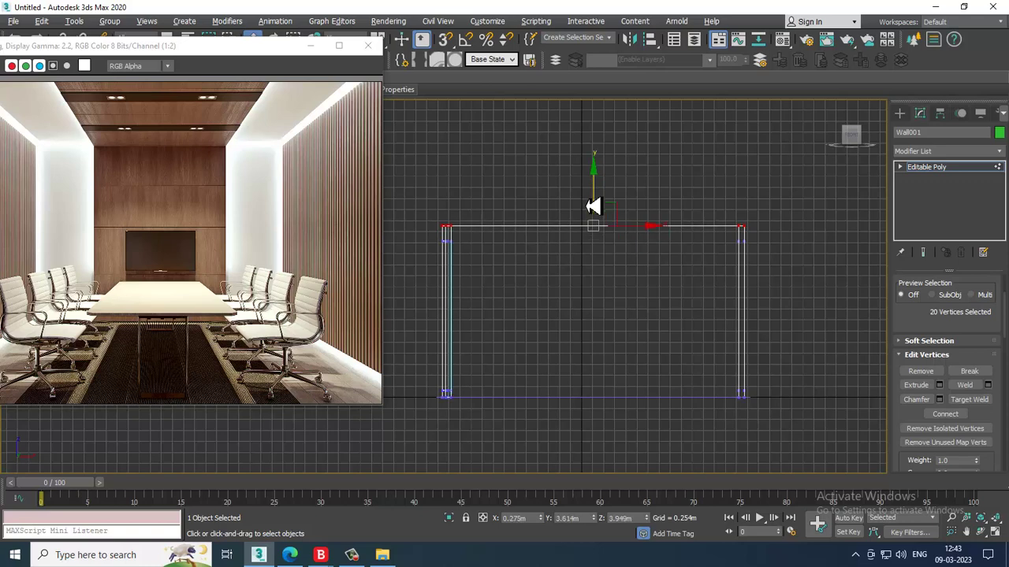
Check the raised walls in Perspective, leave vertex editing and select the teal box in the corner.
key(alt+w)
key(alt+w)
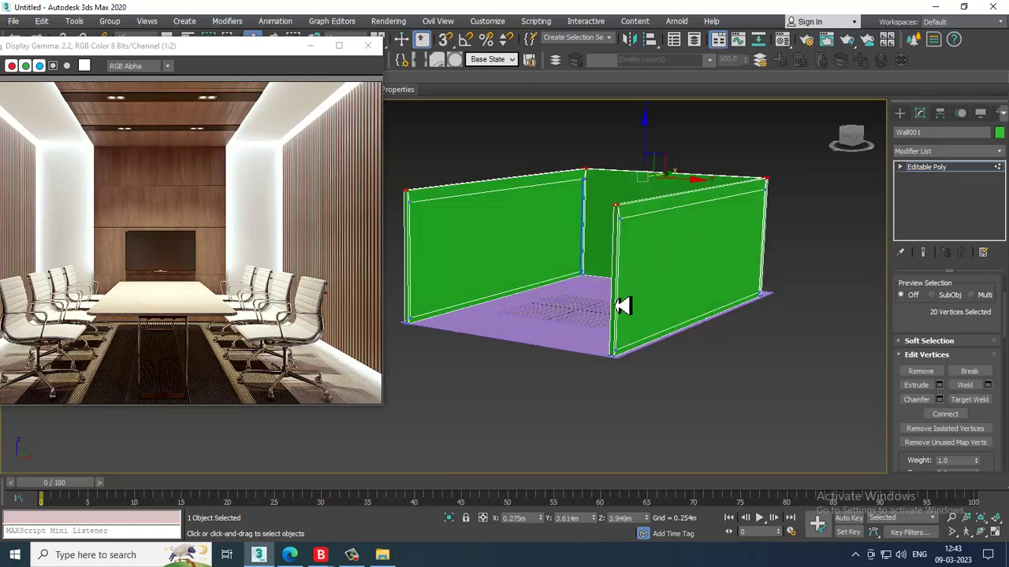
scroll(642, 290, up, 3)
middle_drag(642, 290, 649, 276)
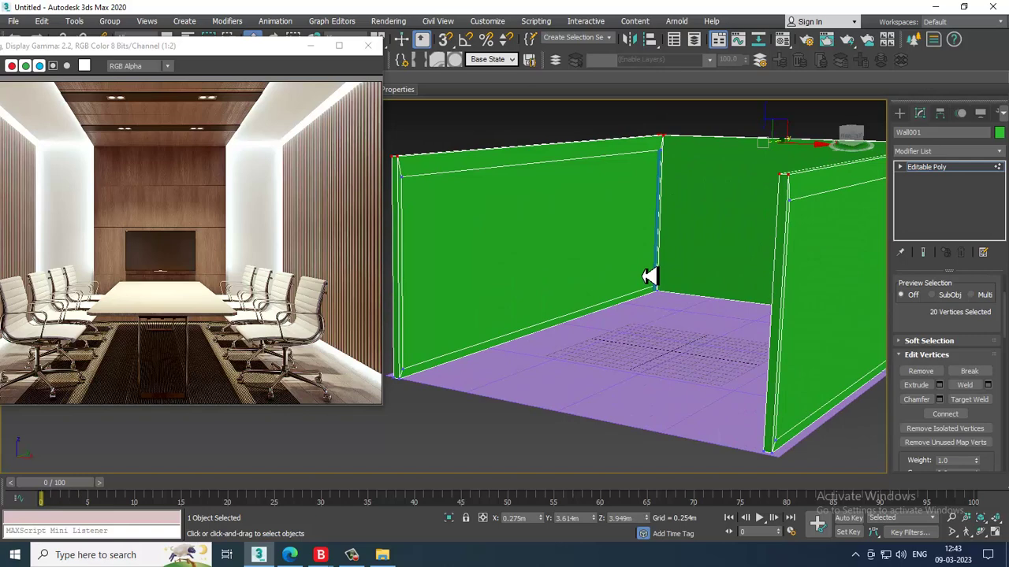
click(959, 175)
scroll(725, 206, up, 4)
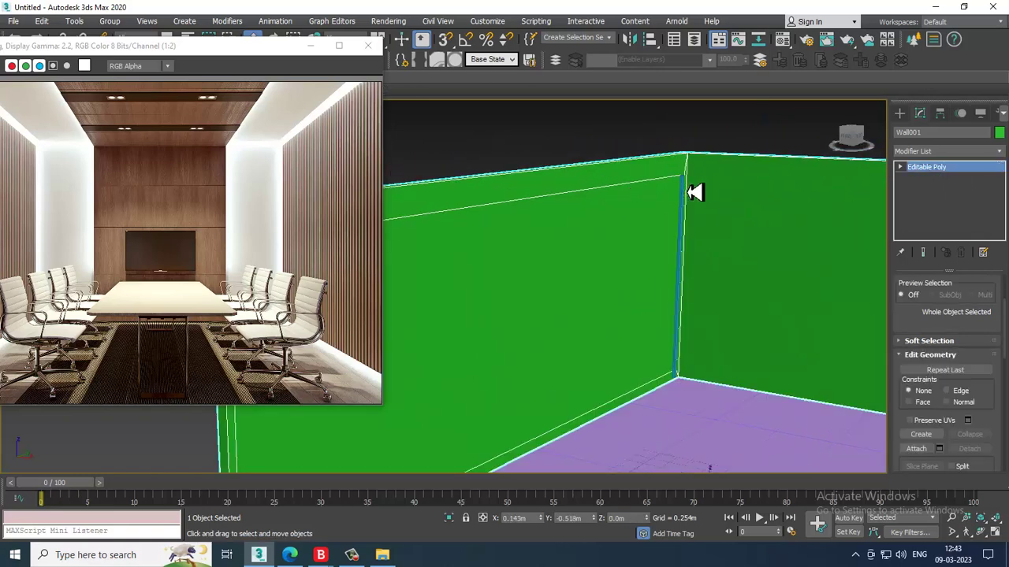
scroll(693, 191, up, 3)
click(681, 192)
alt+middle_drag(686, 191, 748, 286)
shift+drag(743, 288, 731, 293)
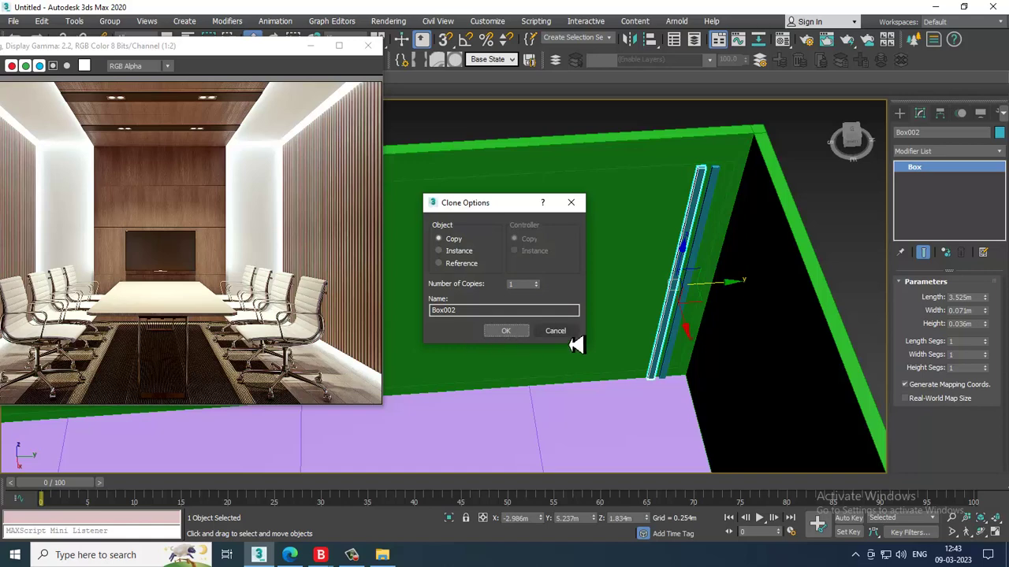
click(568, 339)
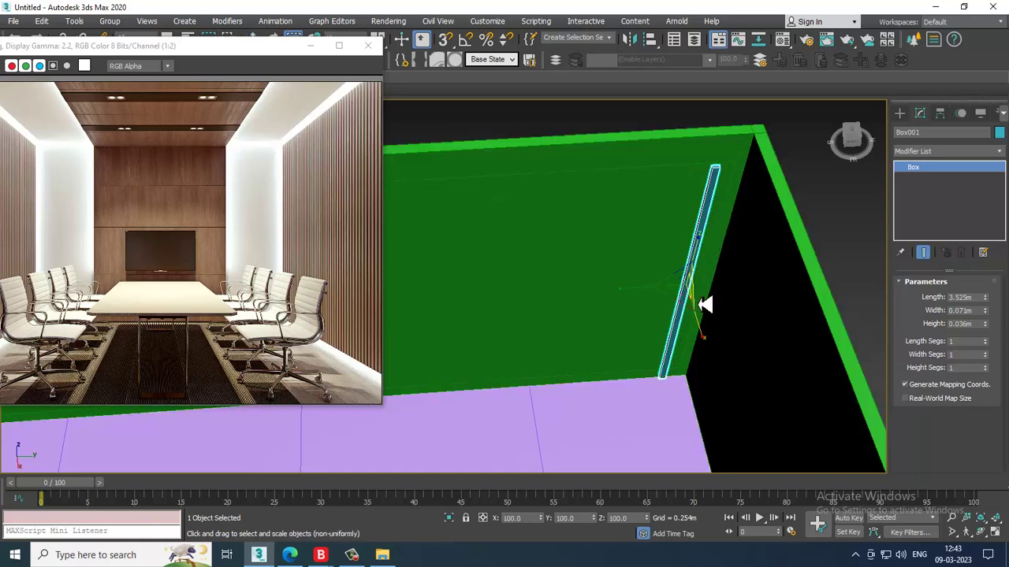
Slim the teal box by scaling it non-uniformly to about 72 percent along X.
key(r)
scroll(670, 294, up, 4)
middle_drag(682, 291, 649, 327)
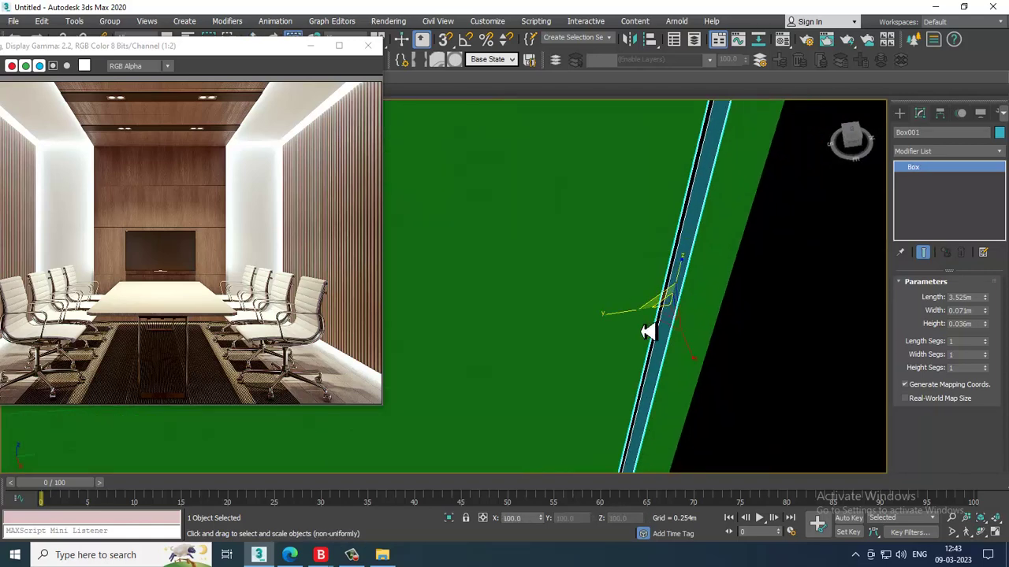
drag(617, 326, 630, 320)
alt+middle_drag(635, 319, 767, 340)
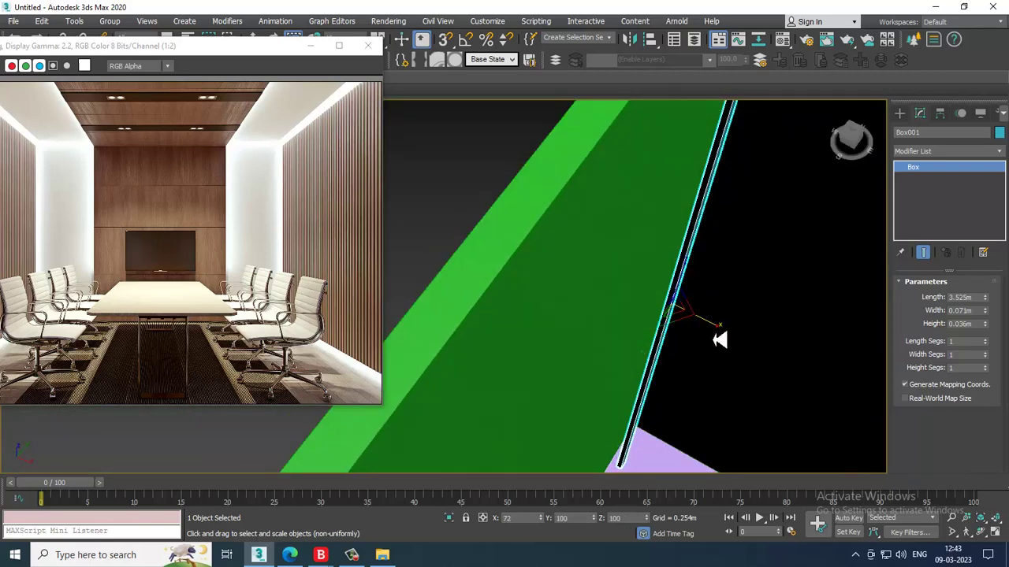
Move the slimmed box closer to the side wall, to about -3.027 m in X, refining its position in the Top view.
key(w)
mouse_move(701, 326)
mouse_down()
mouse_move(691, 326)
mouse_move(705, 326)
mouse_up()
alt+middle_drag(732, 334, 709, 374)
key(alt+w)
right_click(419, 239)
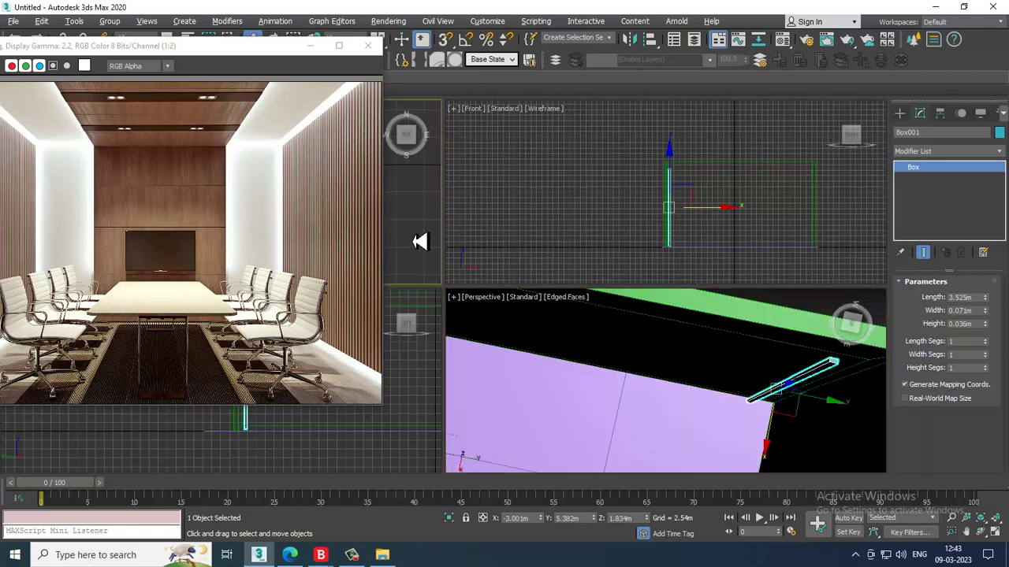
key(alt+w)
key(z)
scroll(563, 216, down, 7)
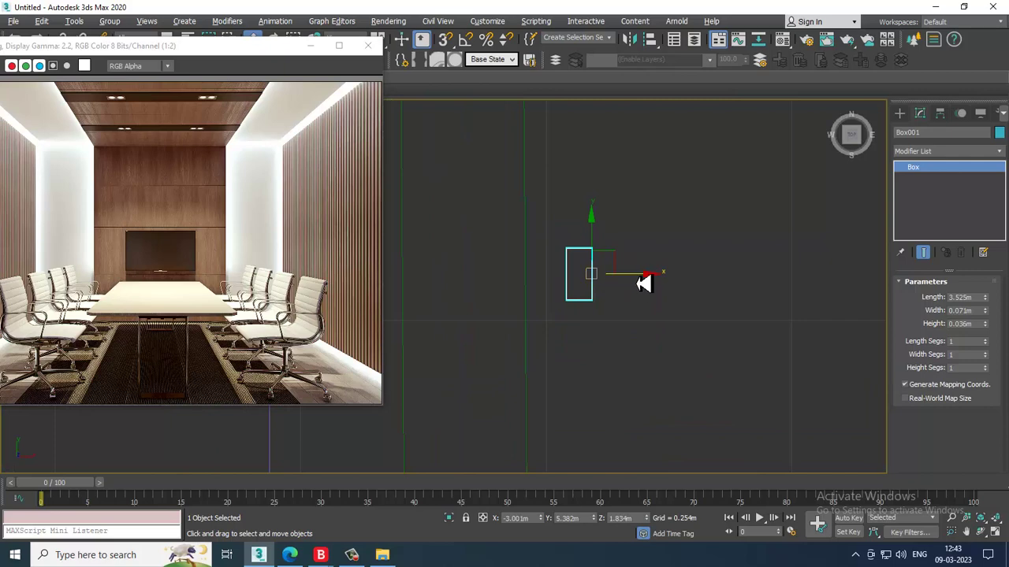
drag(643, 283, 621, 282)
Clone the slat along the side wall in Perspective as 155 copies with the Copy option.
key(alt+w)
right_click(713, 355)
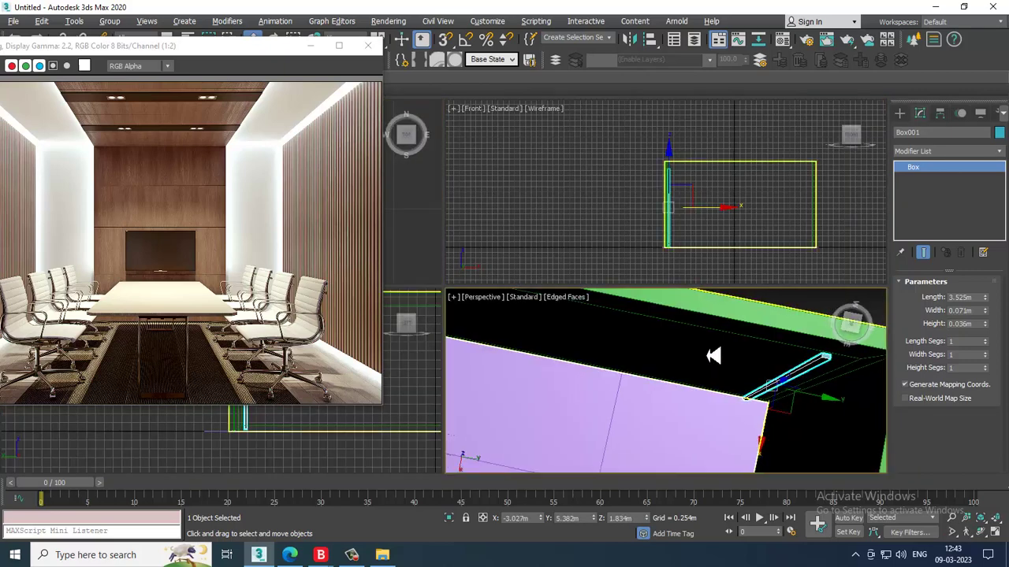
key(alt+w)
alt+middle_drag(714, 354, 723, 274)
mouse_move(696, 268)
shift+mouse_down()
mouse_move(670, 265)
mouse_move(678, 267)
shift+mouse_up()
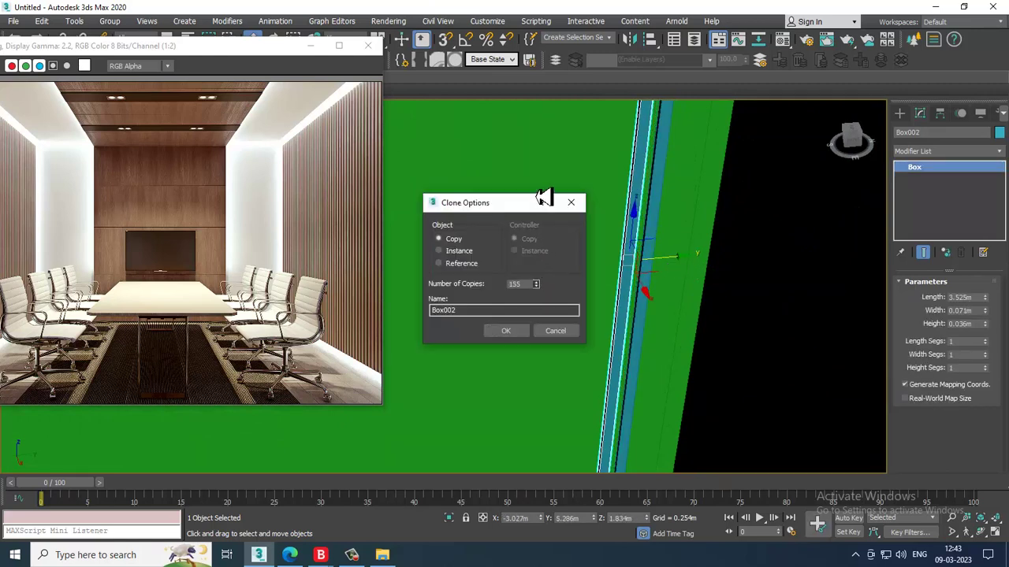
click(511, 339)
scroll(596, 340, down, 5)
middle_drag(596, 340, 839, 252)
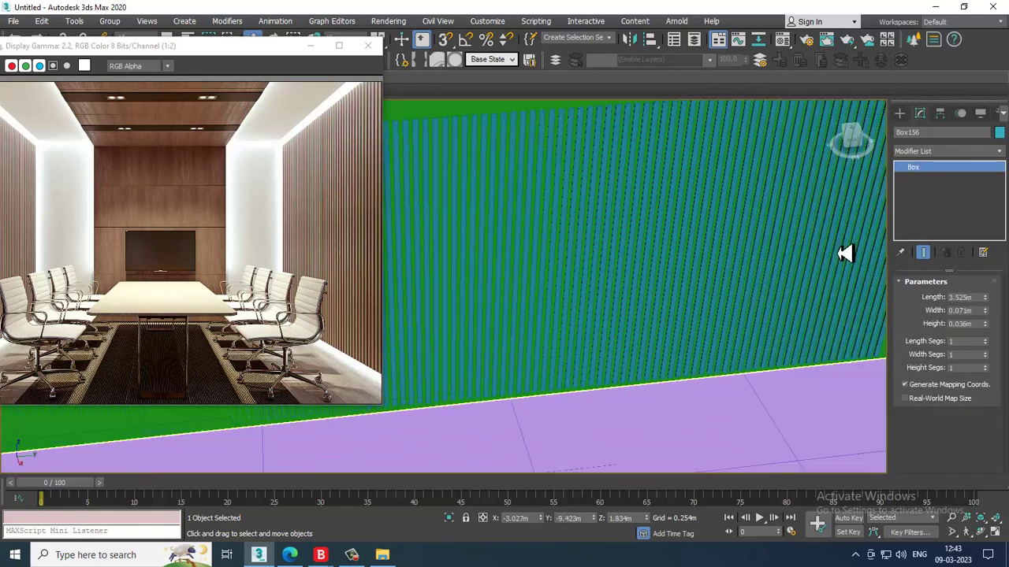
Try to delete the surplus slats that project past the open end of the side wall.
scroll(669, 245, down, 5)
alt+middle_drag(669, 244, 510, 217)
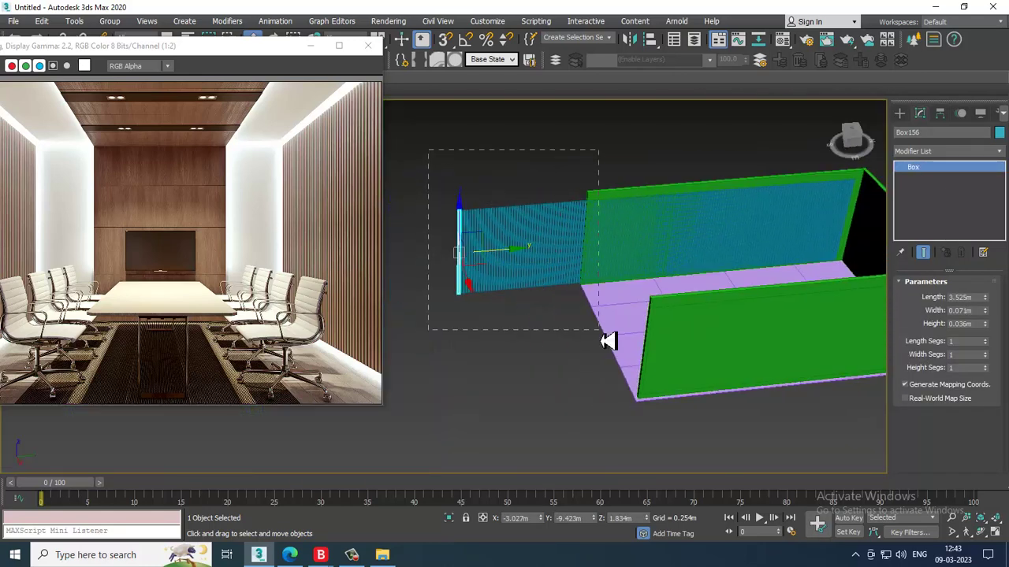
drag(619, 331, 706, 268)
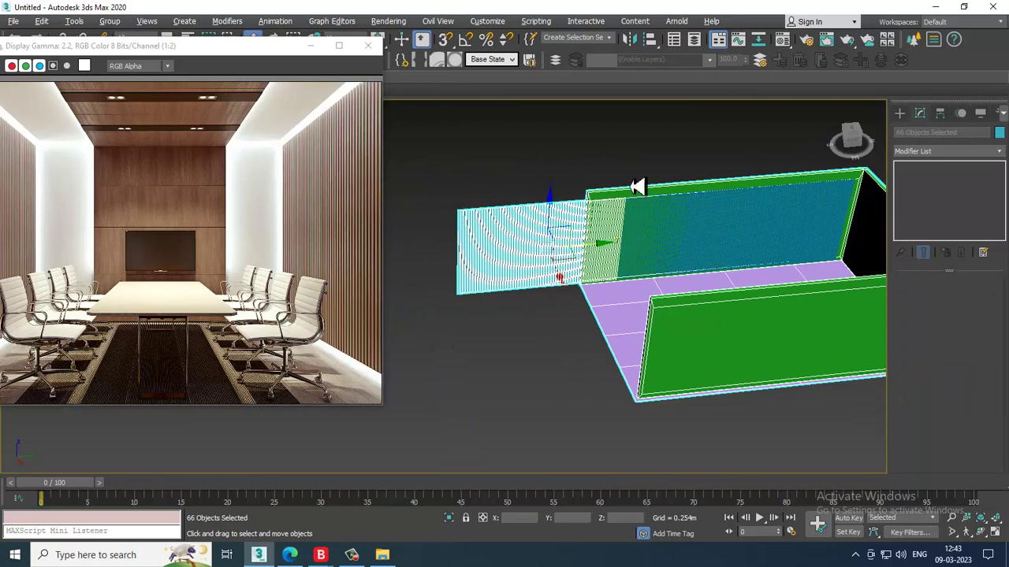
alt+drag(644, 197, 653, 202)
alt+middle_drag(679, 207, 721, 225)
scroll(639, 225, up, 5)
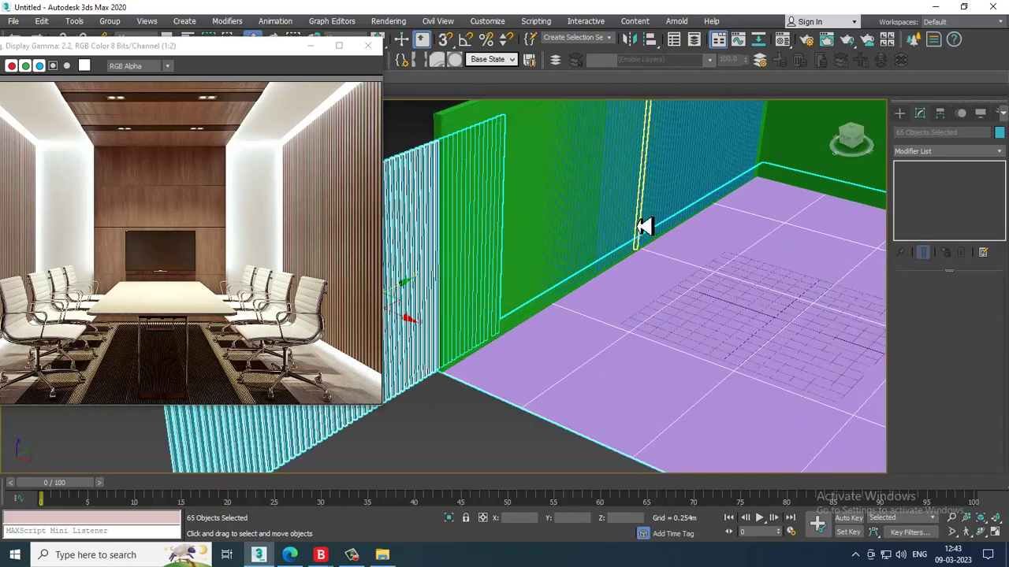
mouse_move(639, 226)
alt+middle_down()
mouse_move(574, 195)
mouse_move(498, 139)
alt+middle_up()
alt+drag(567, 289, 570, 293)
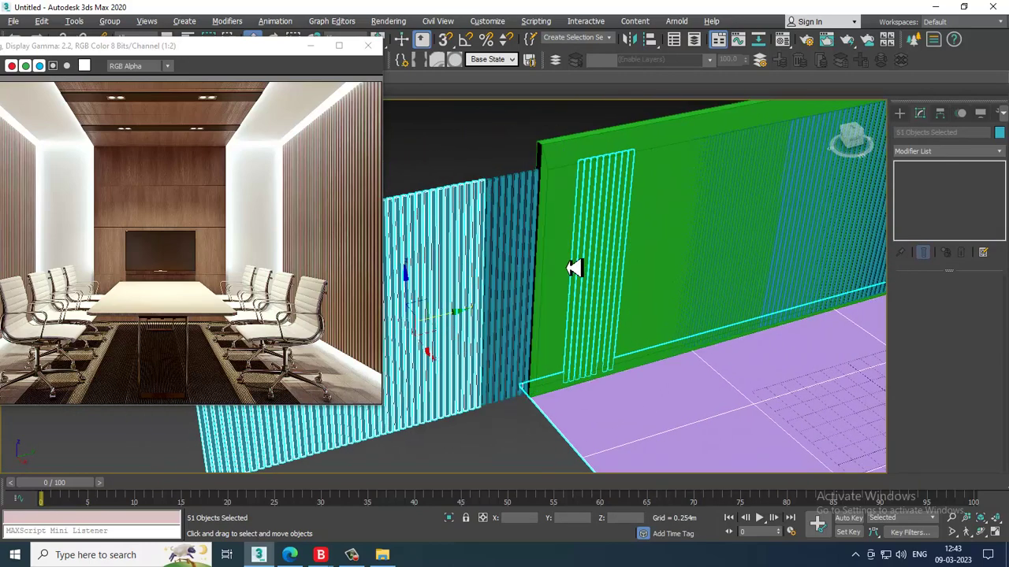
key(Delete)
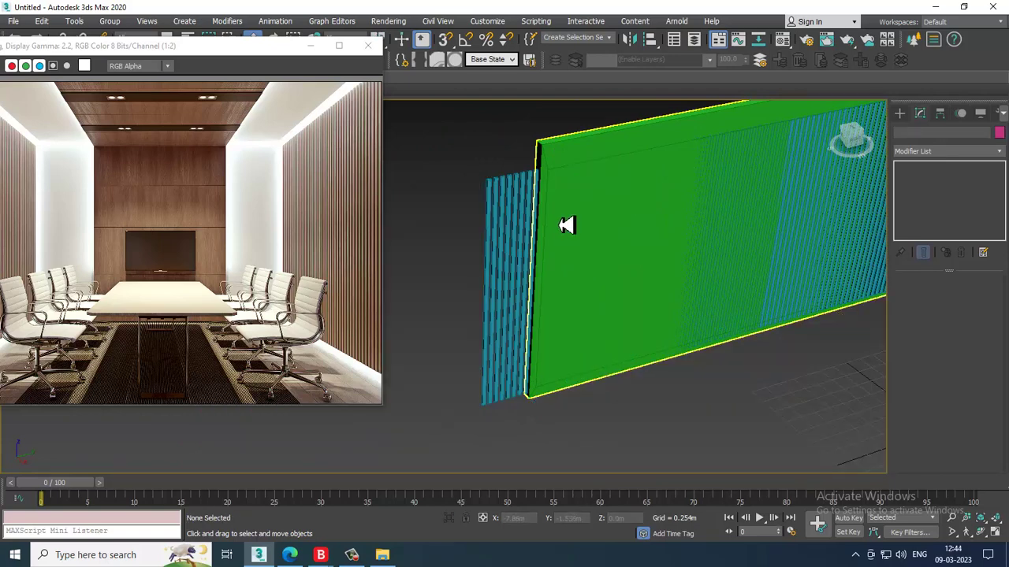
key(ctrl+z)
Add the missed end slats to the selection, exclude the floor, and delete all surplus slats.
mouse_move(572, 231)
alt+middle_down()
mouse_move(579, 166)
mouse_move(567, 169)
alt+middle_up()
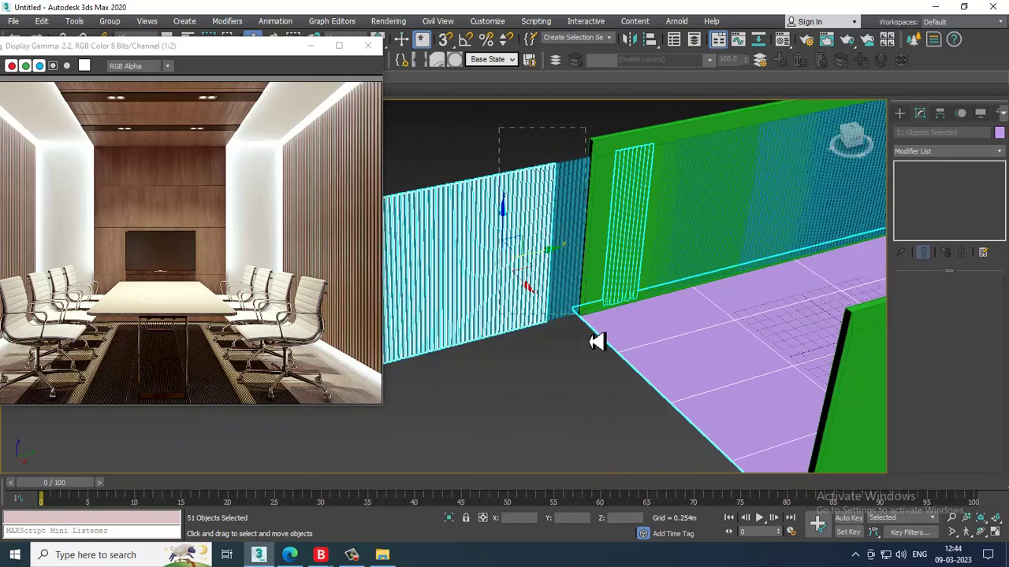
ctrl+drag(596, 341, 596, 341)
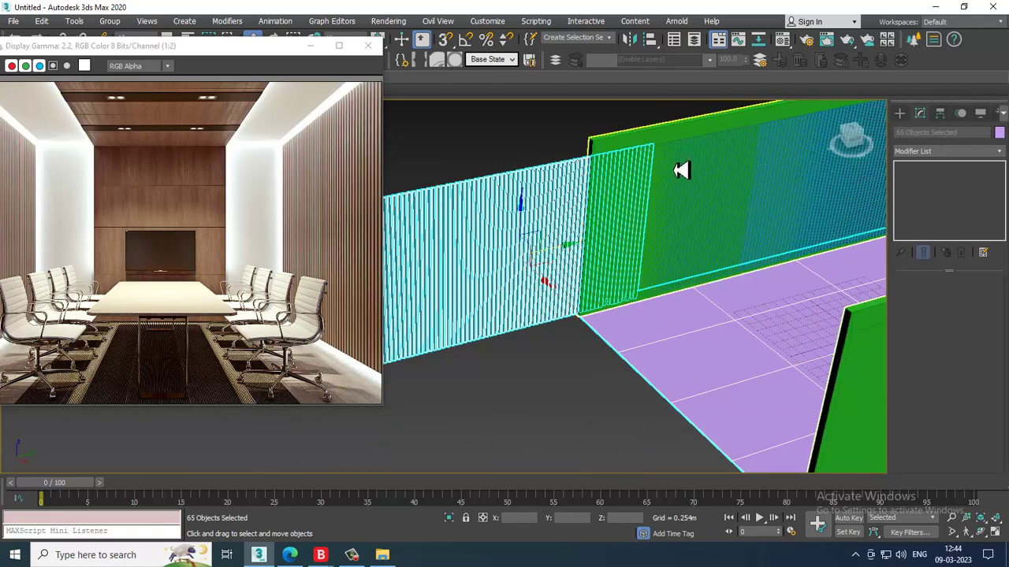
key(Delete)
alt+middle_drag(612, 176, 736, 268)
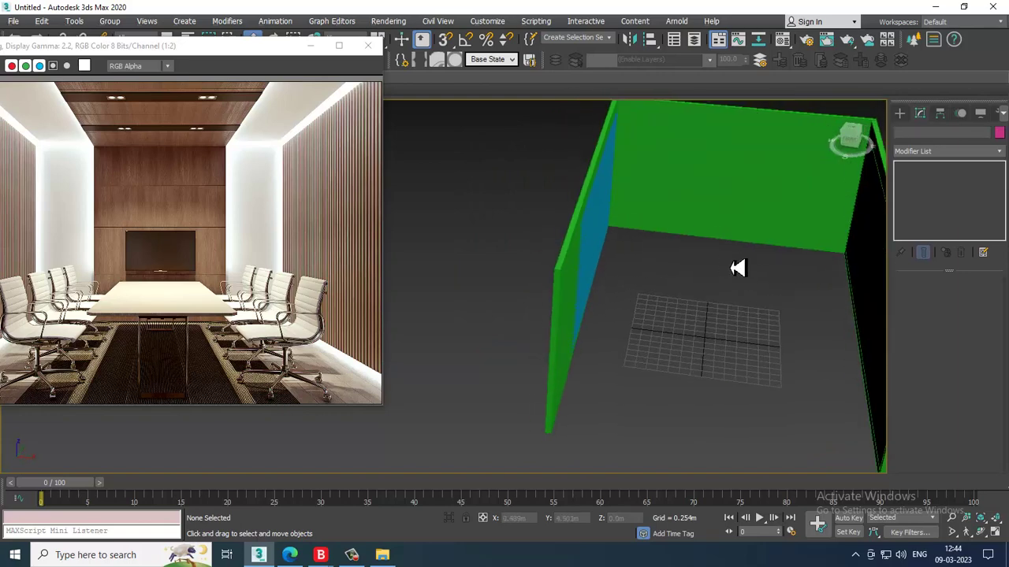
middle_drag(718, 238, 493, 213)
scroll(713, 244, down, 2)
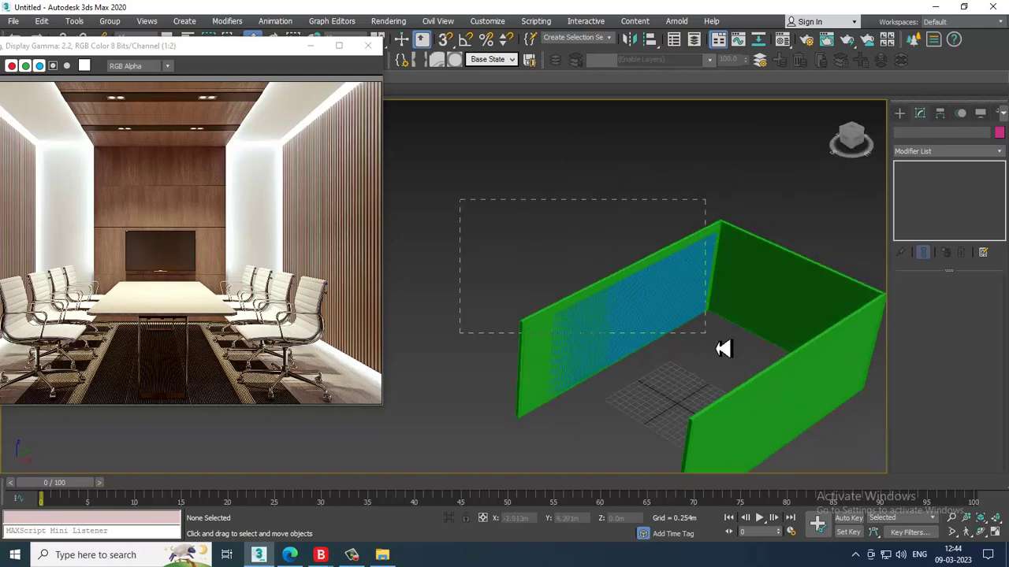
key(ctrl+z)
alt+click(658, 418)
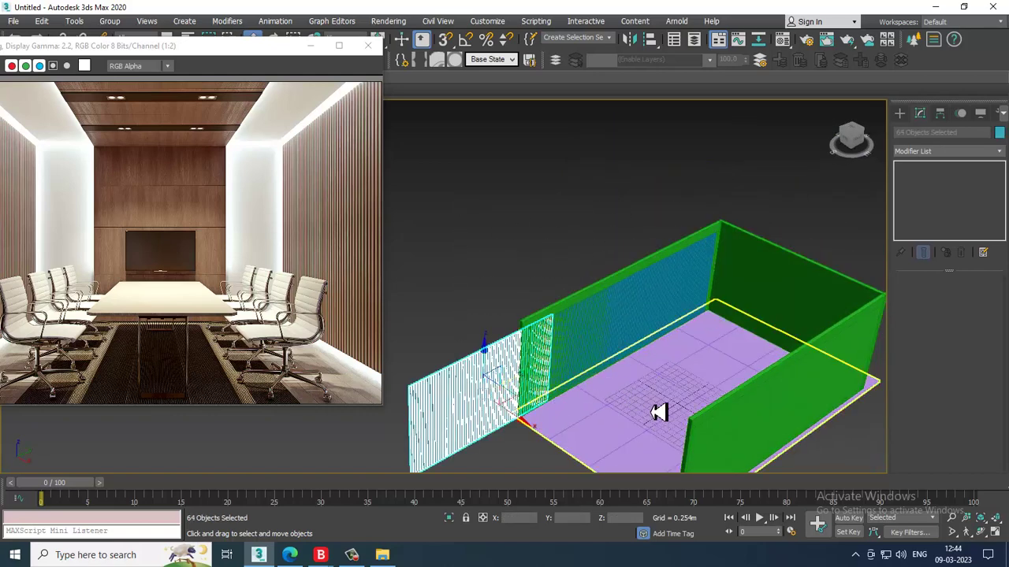
key(Delete)
Select all the remaining slats and rotate them slightly in the Top view to align with the side wall.
drag(832, 373, 831, 418)
alt+drag(793, 195, 932, 520)
key(alt+w)
right_click(421, 254)
key(alt+w)
scroll(581, 271, down, 5)
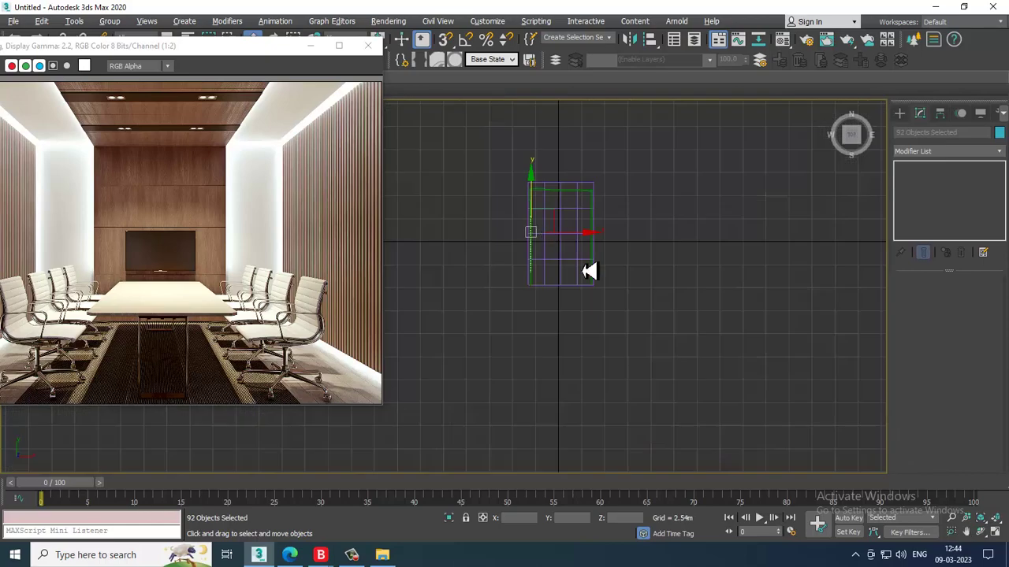
scroll(534, 234, up, 8)
key(e)
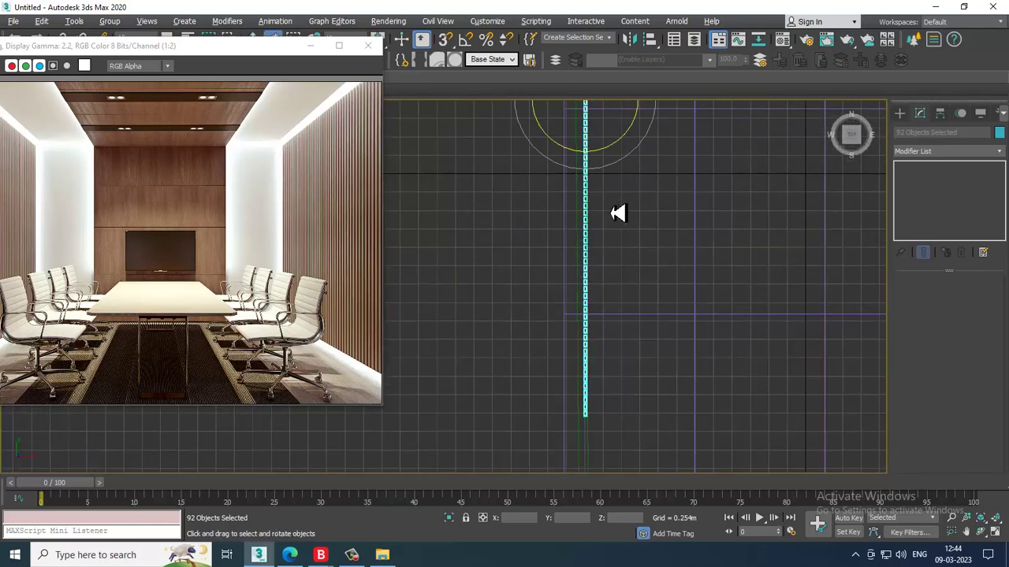
middle_drag(614, 213, 586, 270)
drag(589, 243, 590, 244)
Shift the row of slats slightly along X in the Top view and check its fit against the wall in Perspective.
key(w)
drag(601, 204, 609, 199)
key(alt+w)
middle_click(680, 354)
key(alt+w)
alt+middle_drag(680, 354, 678, 317)
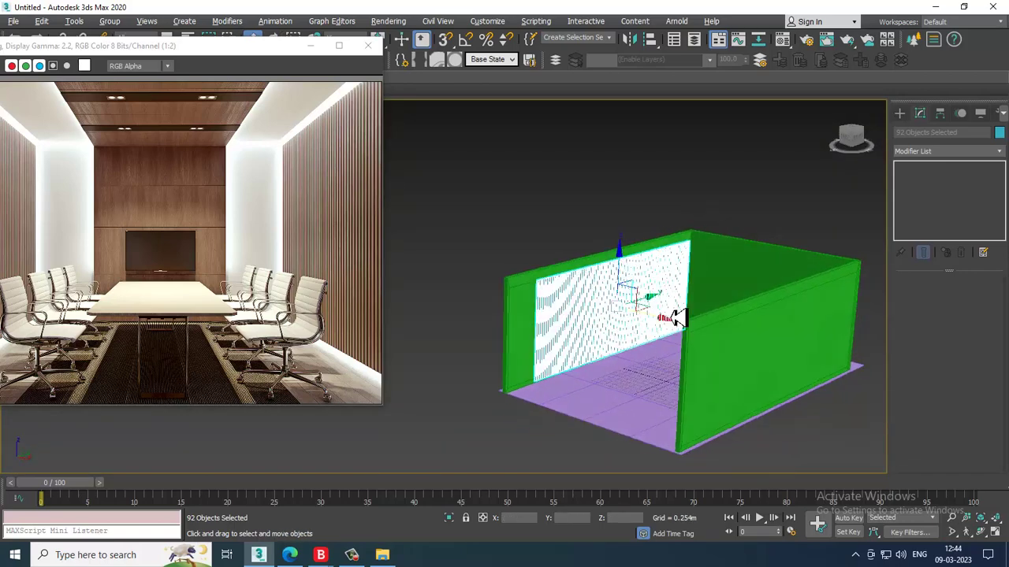
click(615, 208)
scroll(622, 296, up, 3)
alt+middle_drag(623, 295, 656, 303)
scroll(648, 284, up, 6)
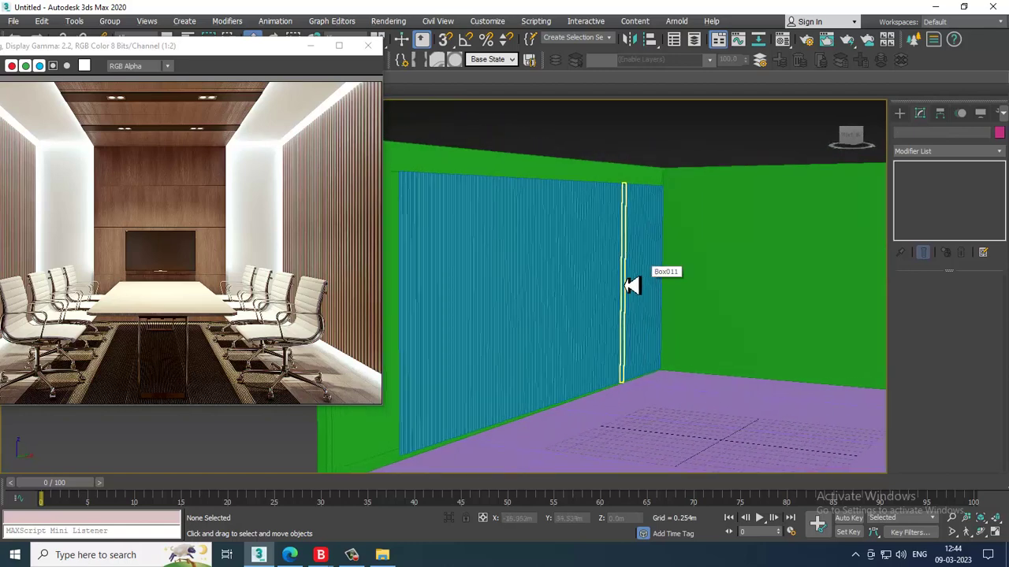
Select all the slats and mirror them across the X axis as a copy with zero offset.
scroll(650, 281, down, 5)
drag(443, 156, 776, 429)
alt+middle_drag(891, 448, 581, 242)
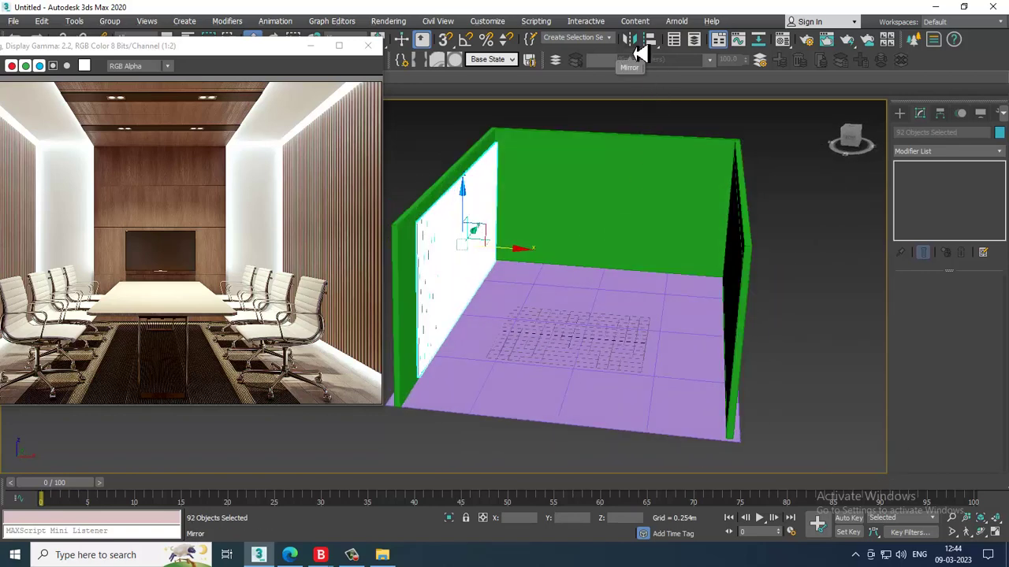
click(640, 52)
click(486, 305)
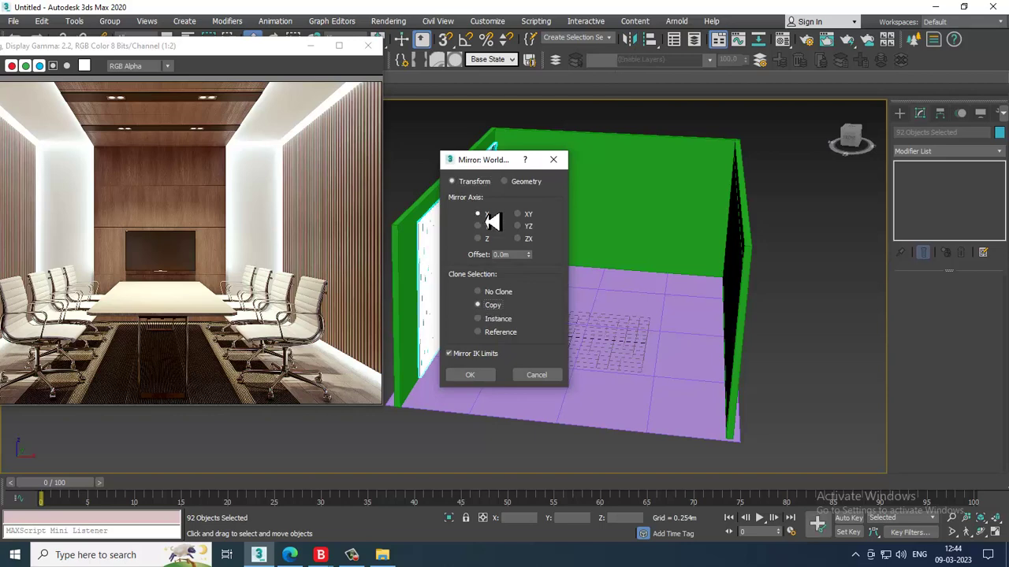
click(481, 375)
key(ctrl+a)
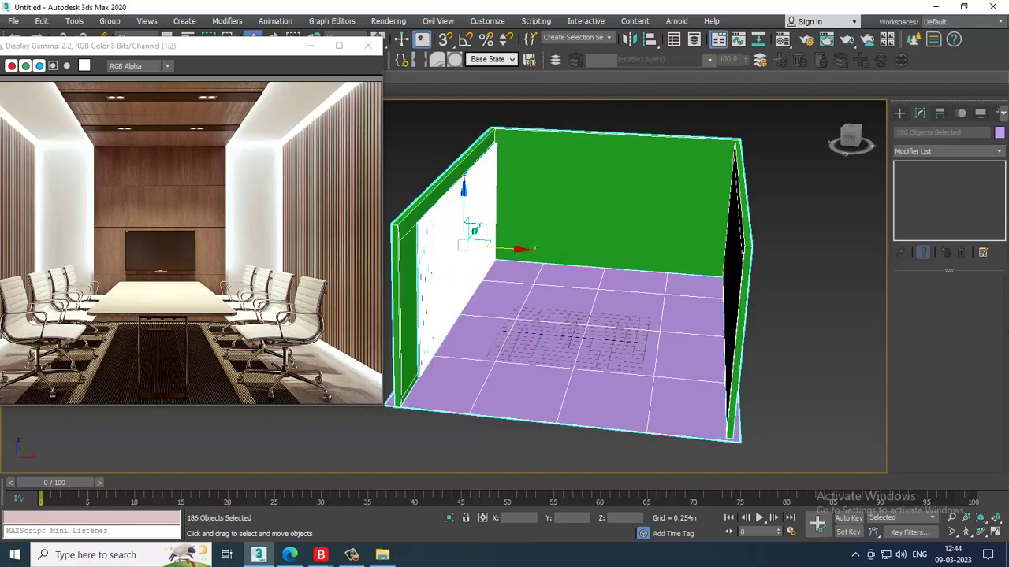
click(998, 134)
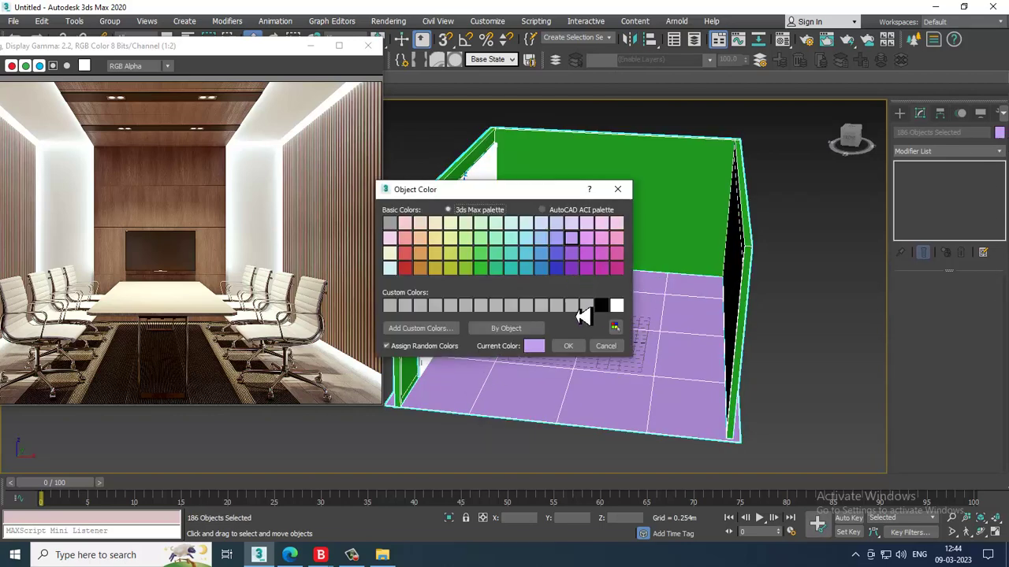
click(615, 328)
Move the mirrored slats along X to the opposite side wall and fine-tune their position against it.
click(517, 256)
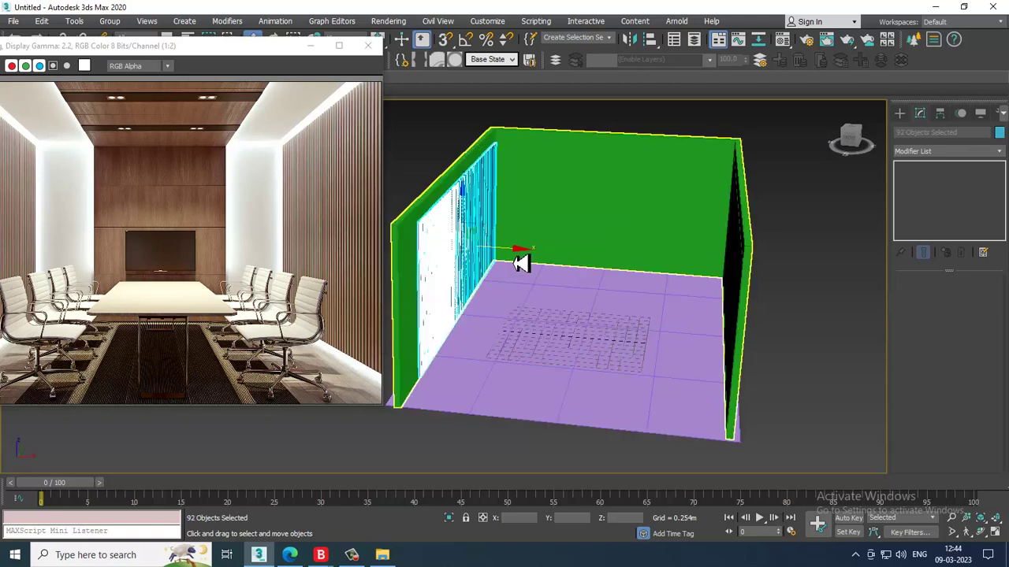
drag(517, 255, 784, 294)
alt+middle_drag(747, 257, 637, 257)
scroll(767, 232, up, 4)
drag(599, 230, 594, 230)
scroll(625, 261, down, 6)
alt+middle_drag(626, 263, 413, 151)
Select every object in the scene and assign them all a light grey object color.
key(ctrl+a)
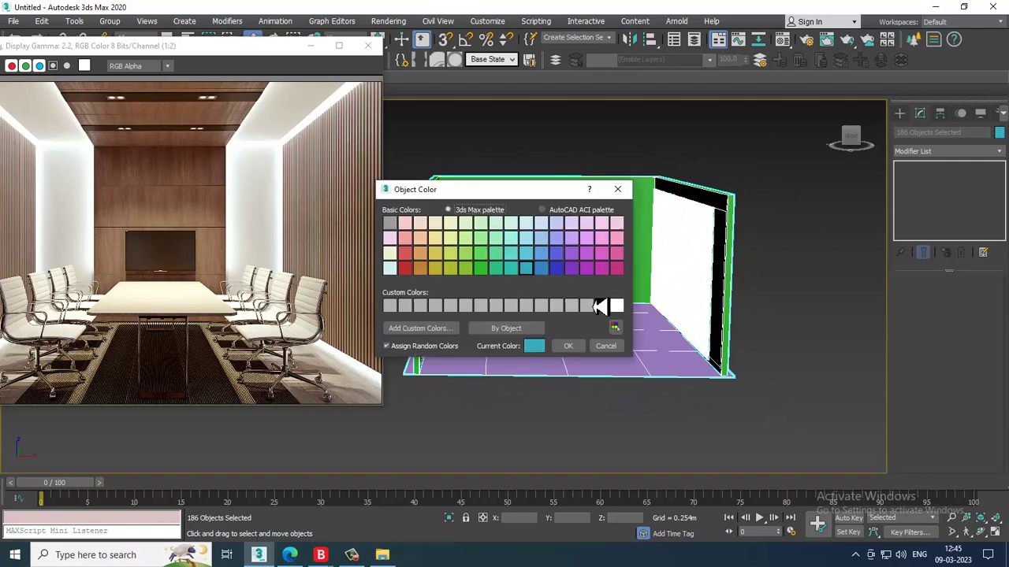
click(570, 345)
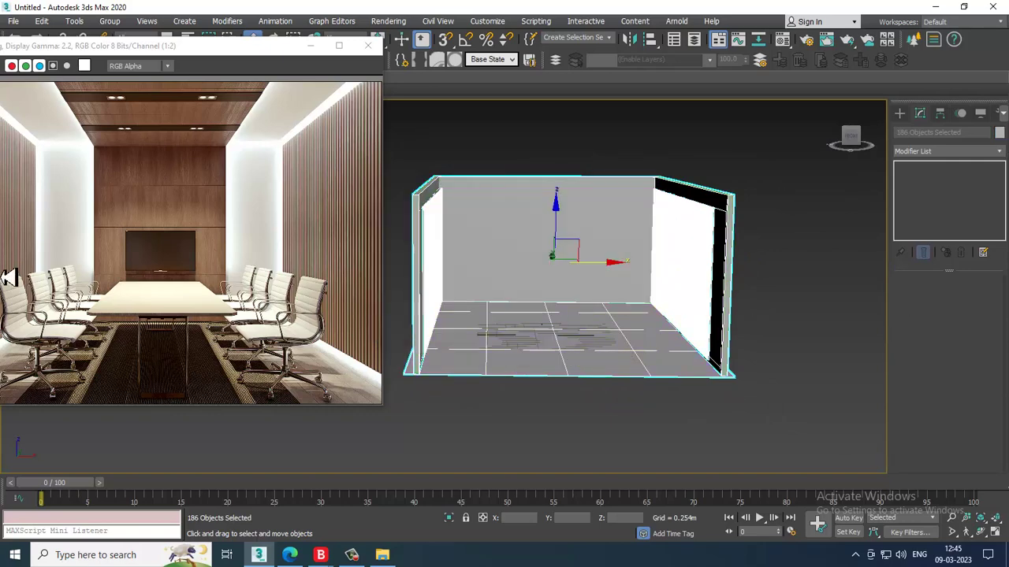
click(8, 274)
alt+middle_drag(655, 258, 657, 279)
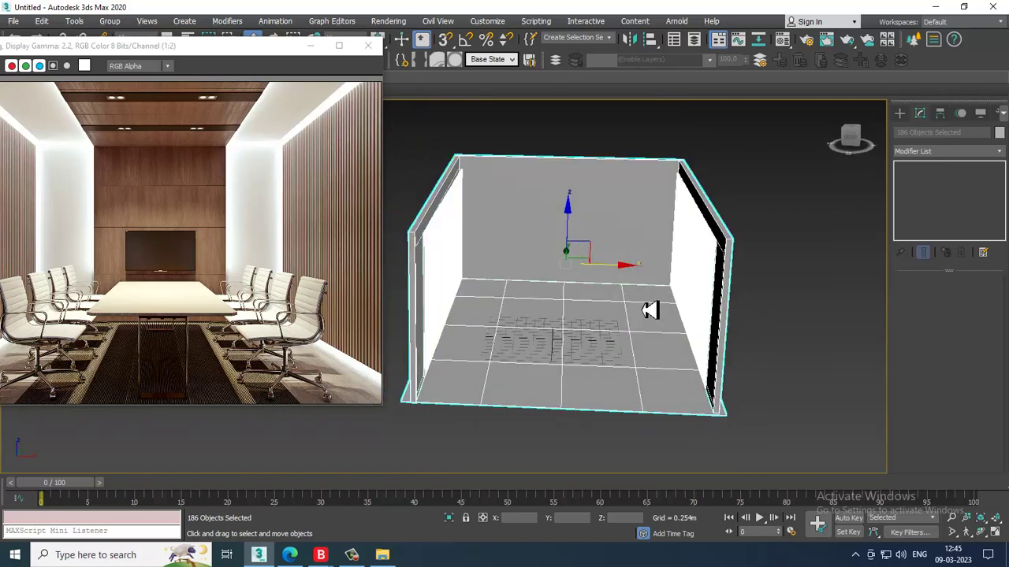
Save the scene as conference_1 in 3ds Max format in the March 2023 folder on drive D.
key(ctrl+s)
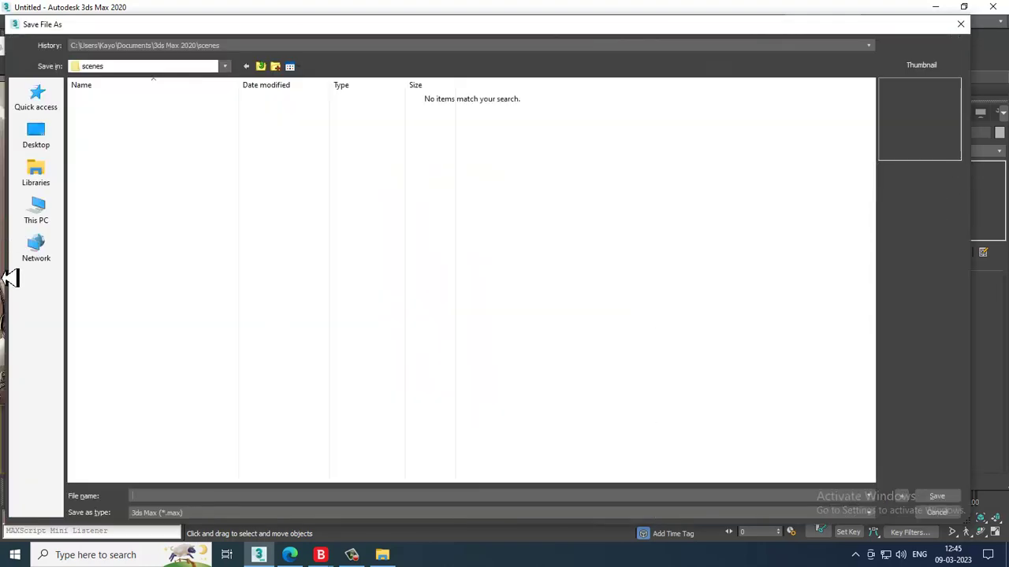
click(37, 222)
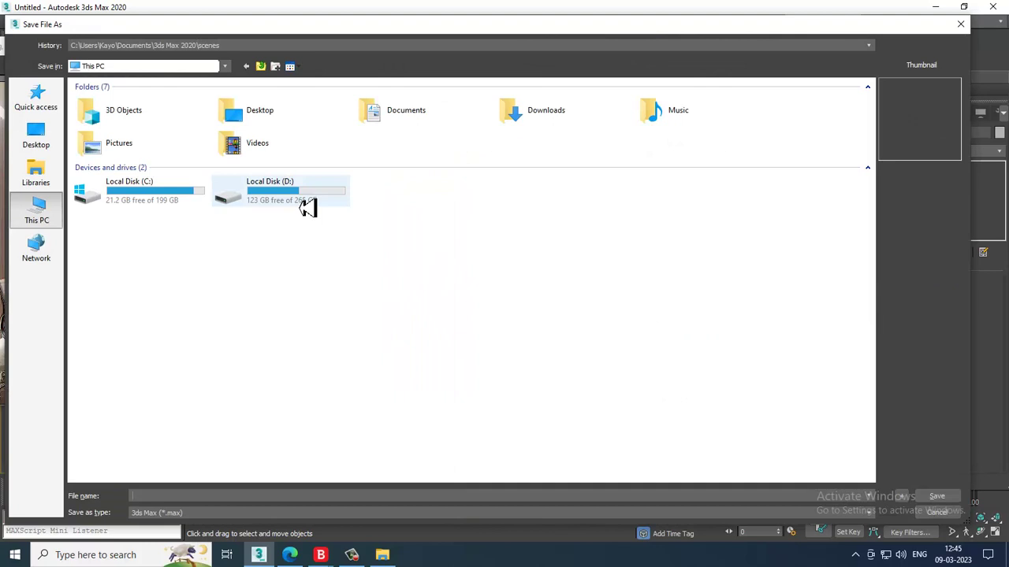
double_click(301, 200)
click(187, 249)
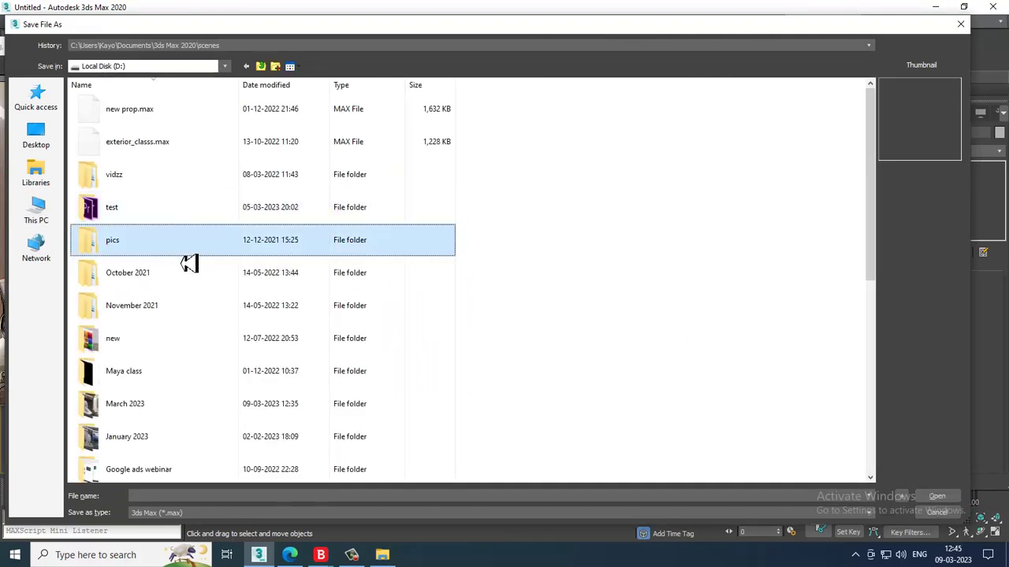
key(m)
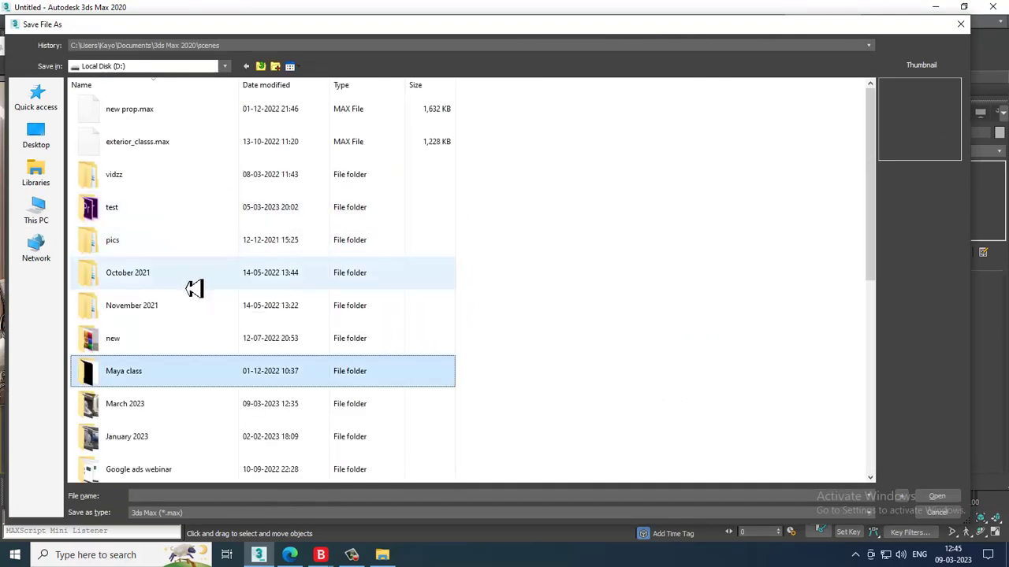
double_click(182, 413)
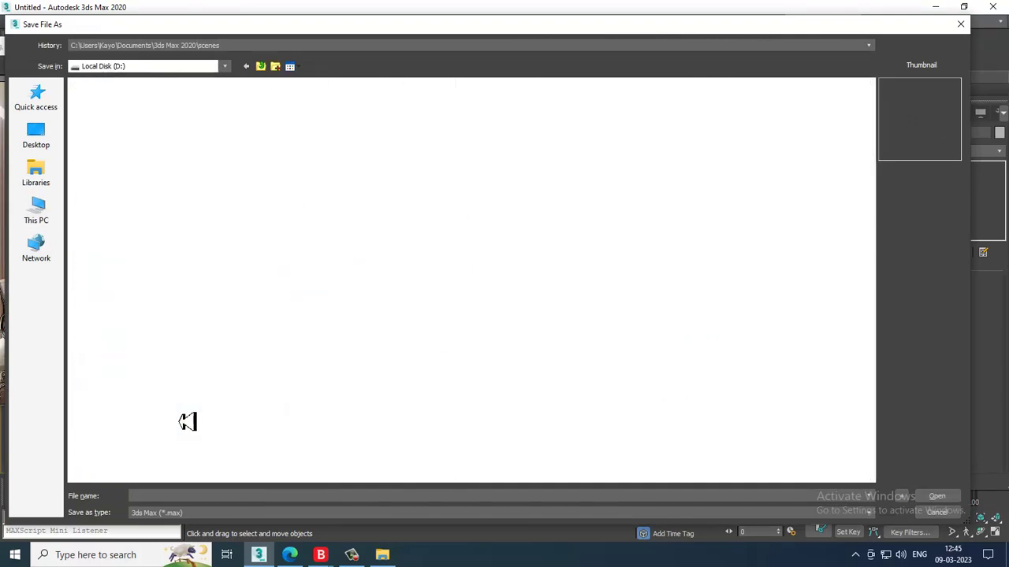
click(217, 497)
text(confer)
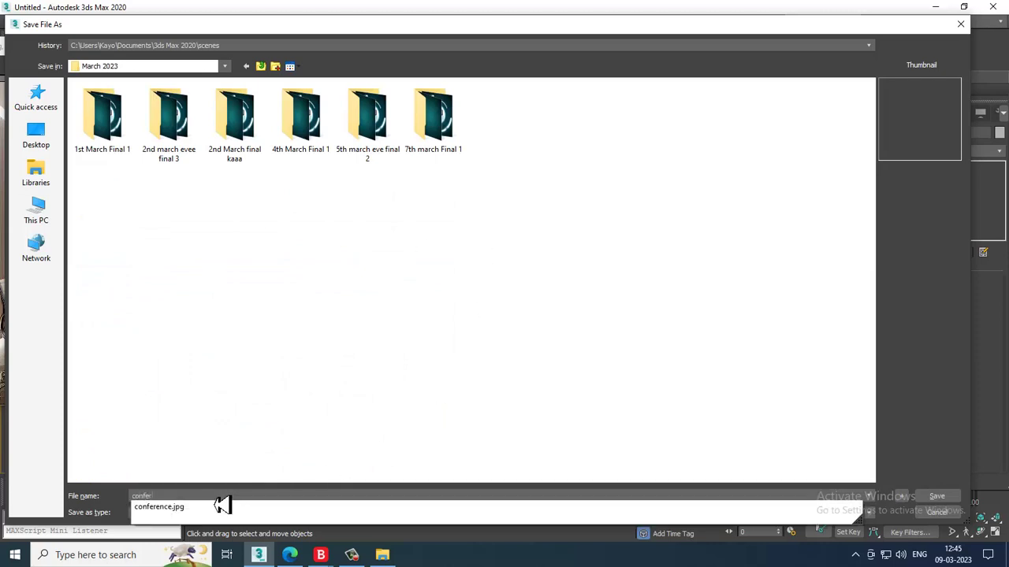
text(ence_1)
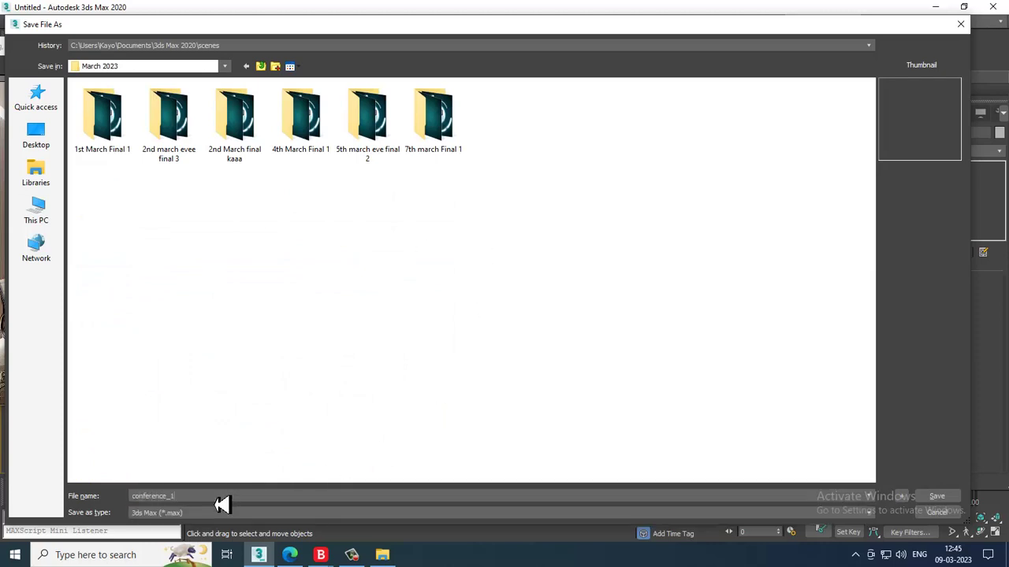
key(Return)
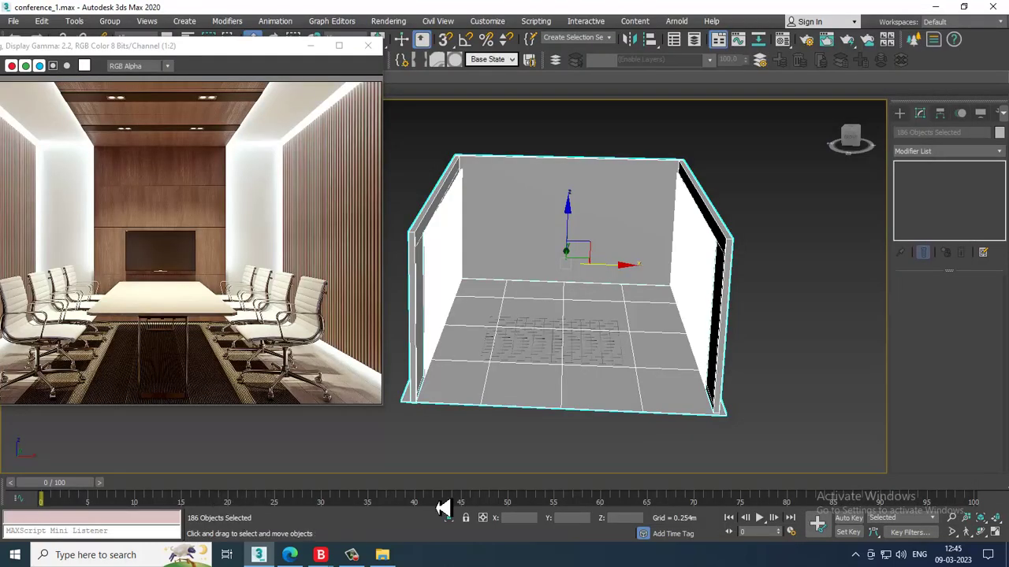
Create a box covering the whole room footprint in the Top view, about 11.47 m long and 7.16 m wide.
click(772, 182)
click(899, 113)
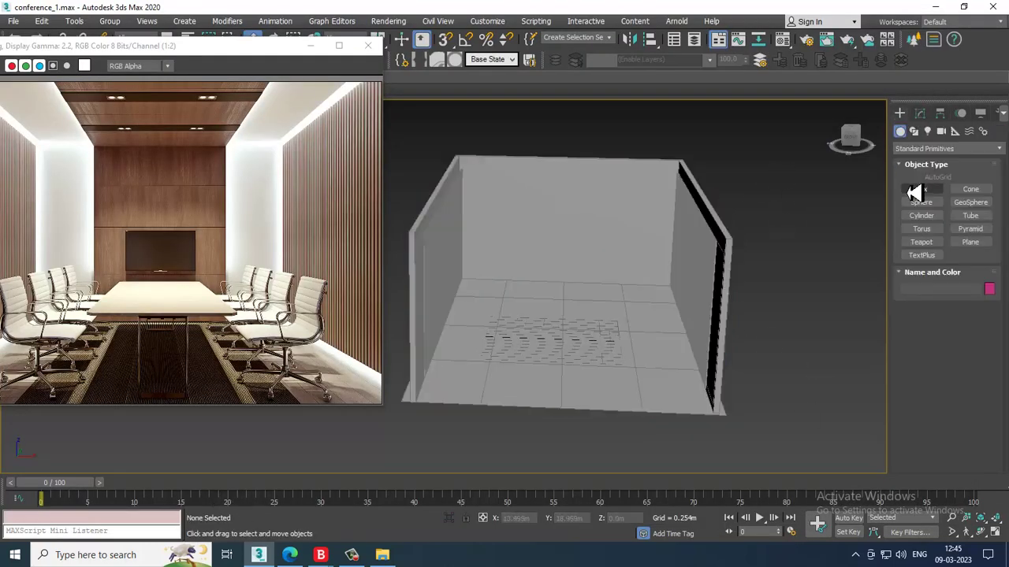
click(920, 189)
key(alt+w)
key(alt+w)
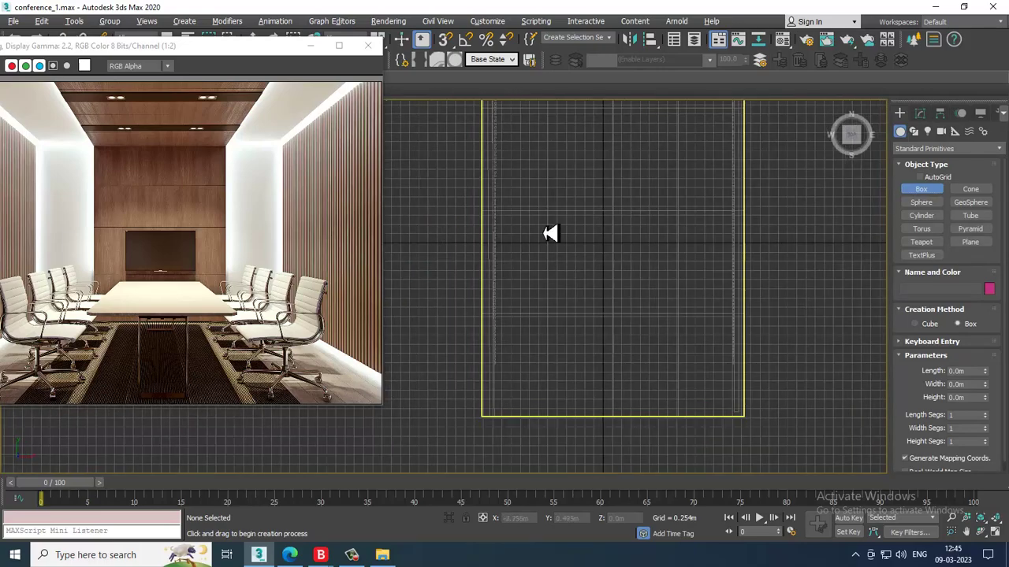
middle_drag(559, 241, 505, 289)
click(351, 555)
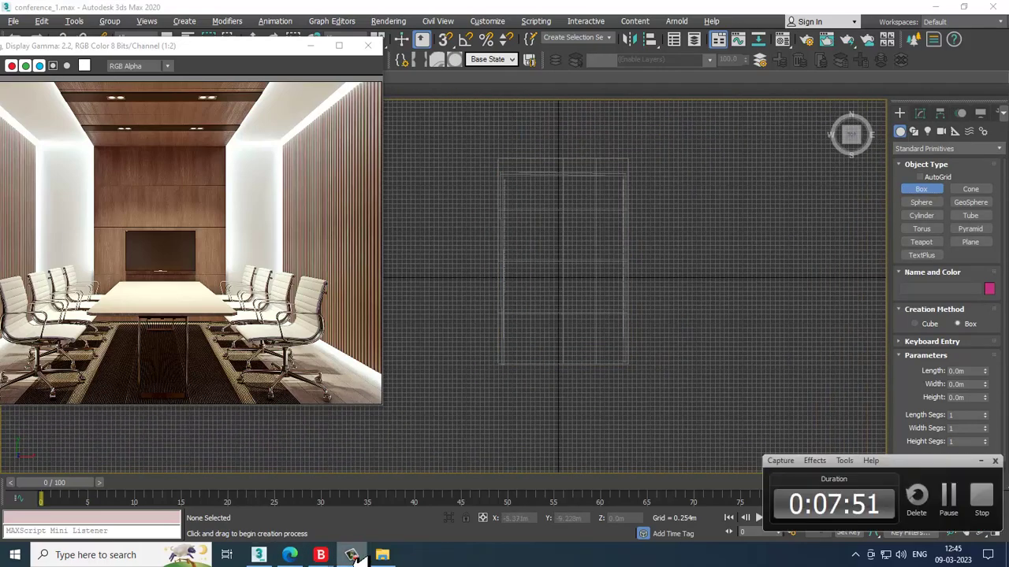
scroll(552, 228, up, 3)
scroll(540, 198, down, 3)
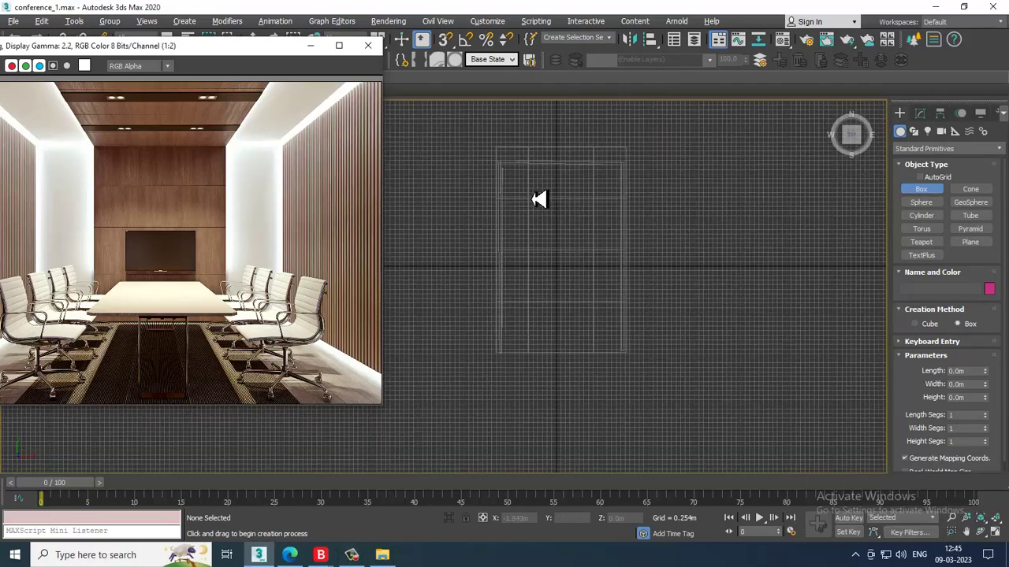
drag(490, 146, 628, 362)
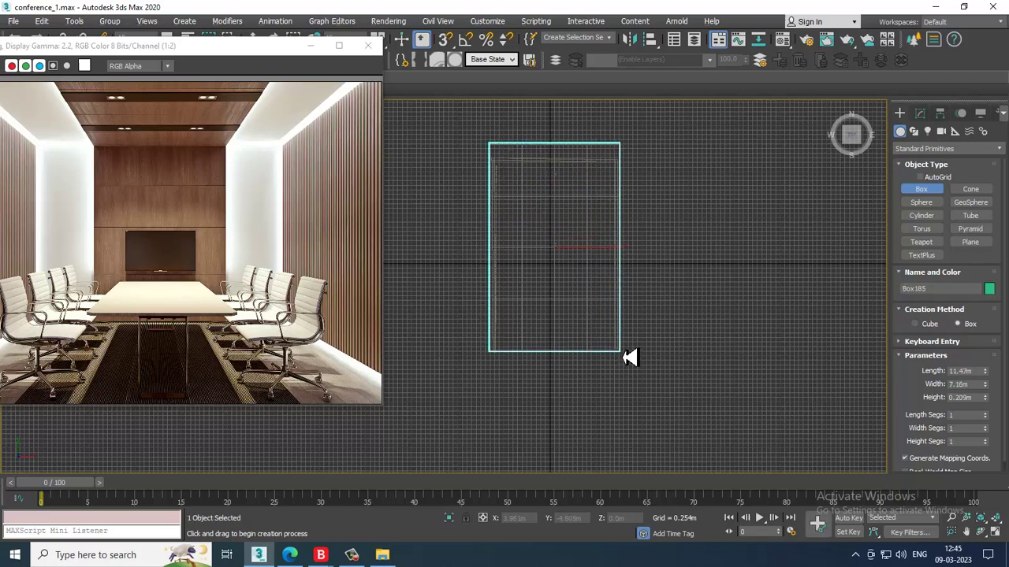
Scale the new box to 25% along Z and raise it to about 3.94 m as a ceiling on the walls.
key(w)
key(alt+w)
middle_click(743, 381)
key(alt+w)
alt+middle_drag(777, 383, 691, 365)
key(r)
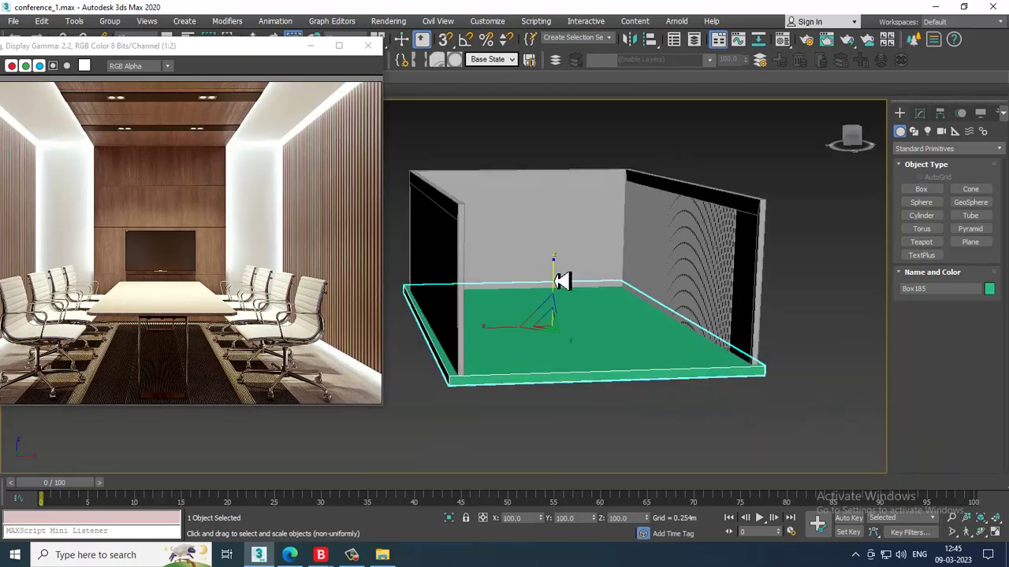
drag(561, 281, 618, 399)
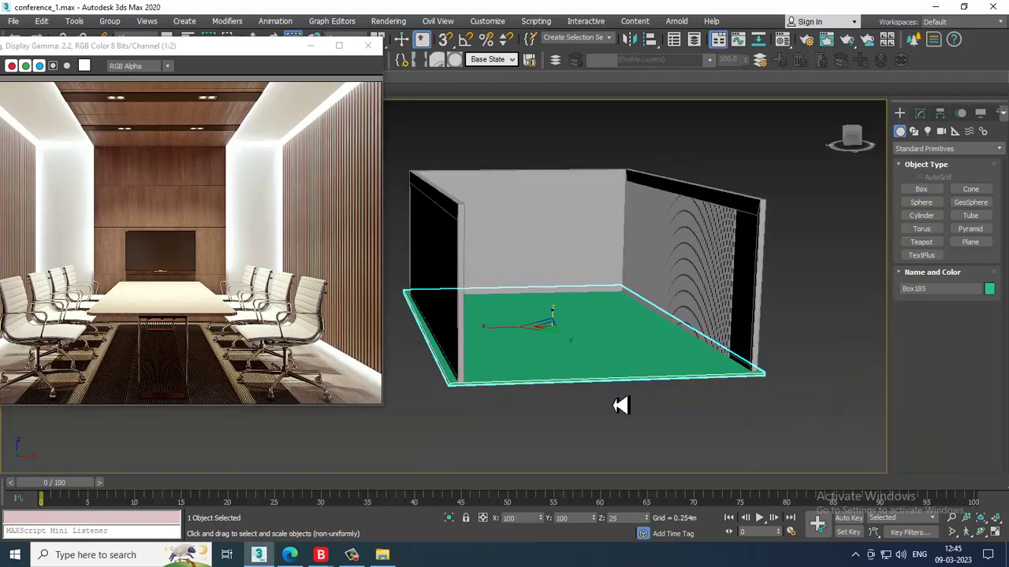
key(w)
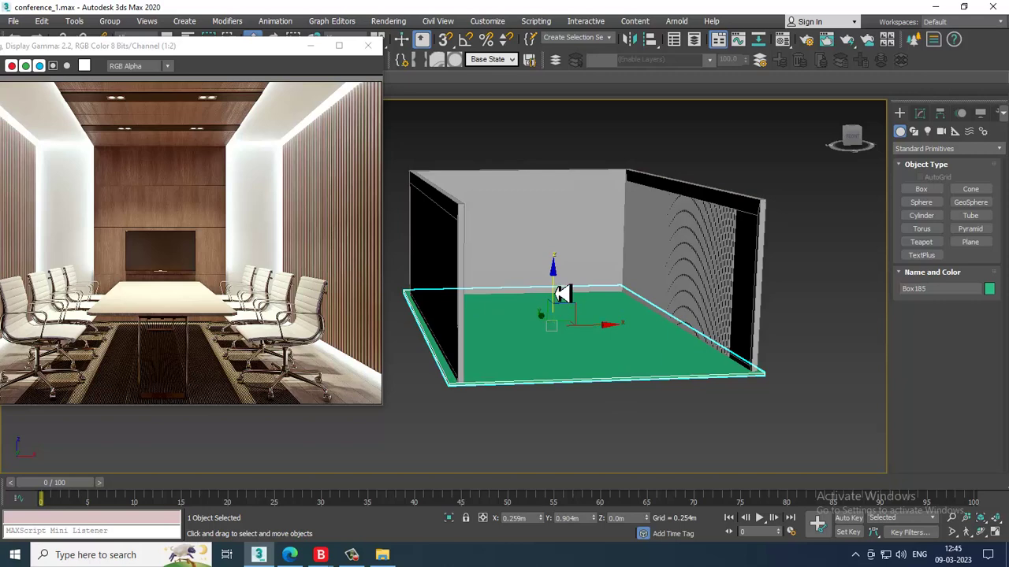
drag(563, 289, 589, 154)
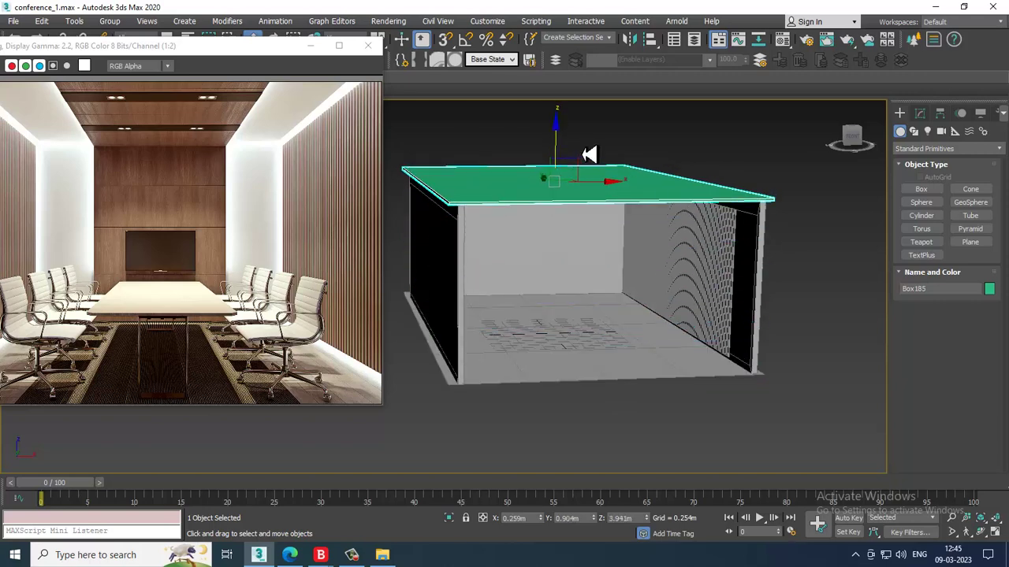
Set the ceiling box's height to 0.25 m and check its fit over the walls in the Front view.
key(alt+w)
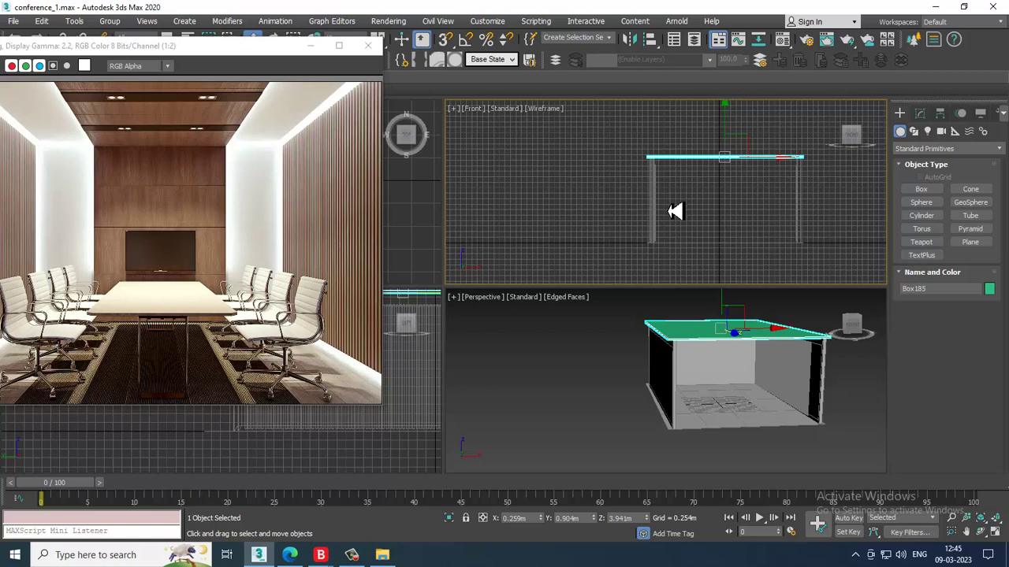
scroll(684, 180, up, 2)
middle_drag(684, 181, 628, 206)
key(alt+w)
scroll(708, 237, up, 2)
middle_drag(708, 237, 764, 230)
scroll(703, 236, up, 2)
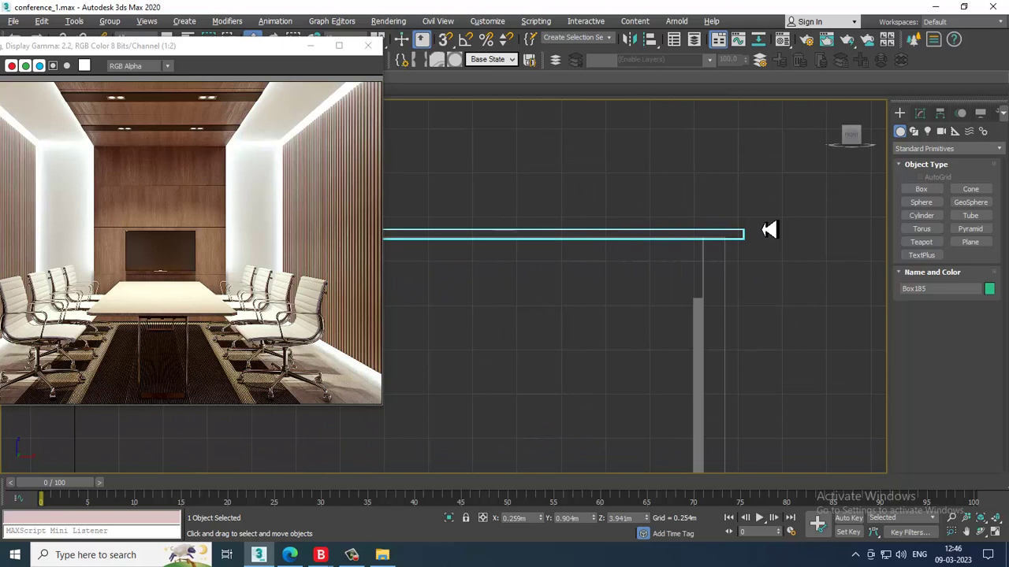
click(920, 115)
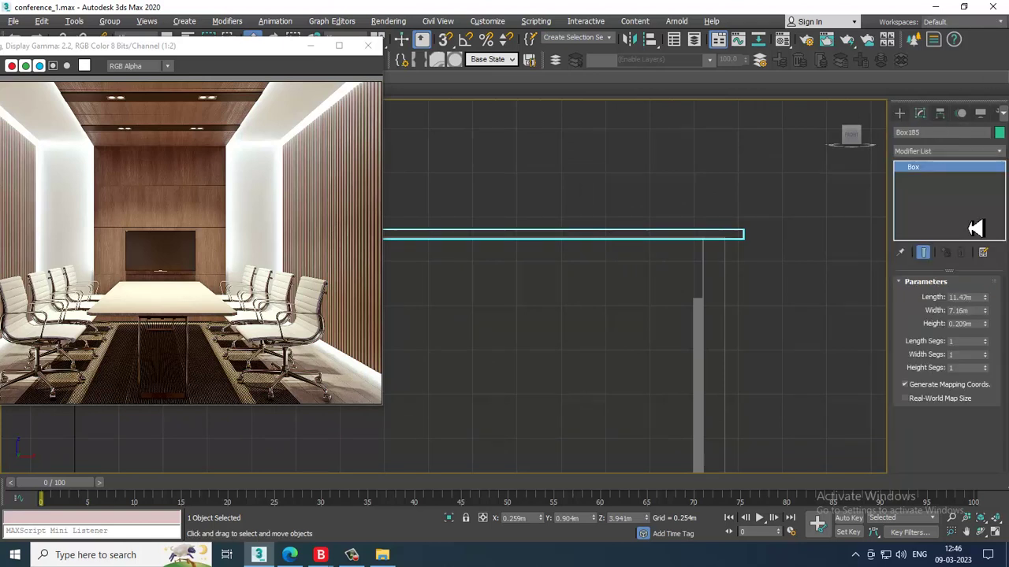
drag(985, 339, 987, 320)
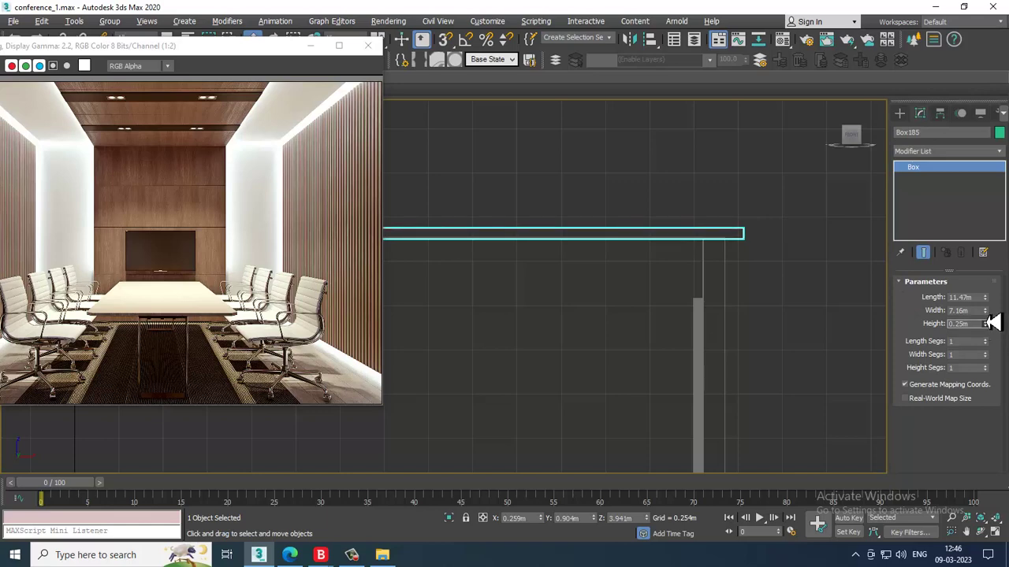
scroll(607, 234, down, 2)
middle_drag(575, 234, 879, 243)
middle_drag(608, 261, 690, 259)
scroll(756, 245, up, 1)
middle_drag(738, 237, 518, 234)
key(alt+w)
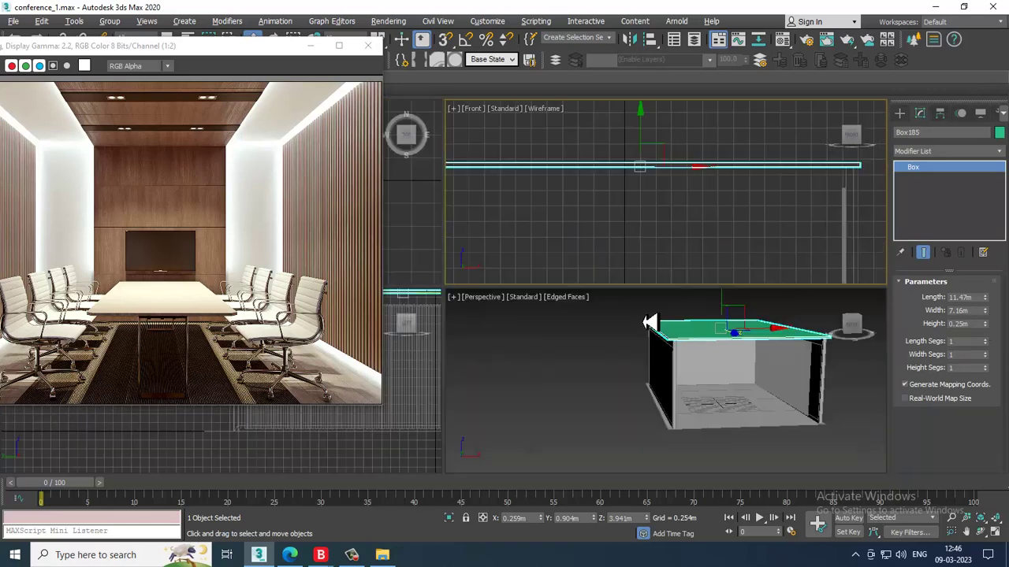
Convert the ceiling box to an Editable Poly.
middle_drag(722, 356, 731, 317)
key(alt+w)
alt+middle_drag(731, 316, 713, 270)
scroll(714, 260, up, 3)
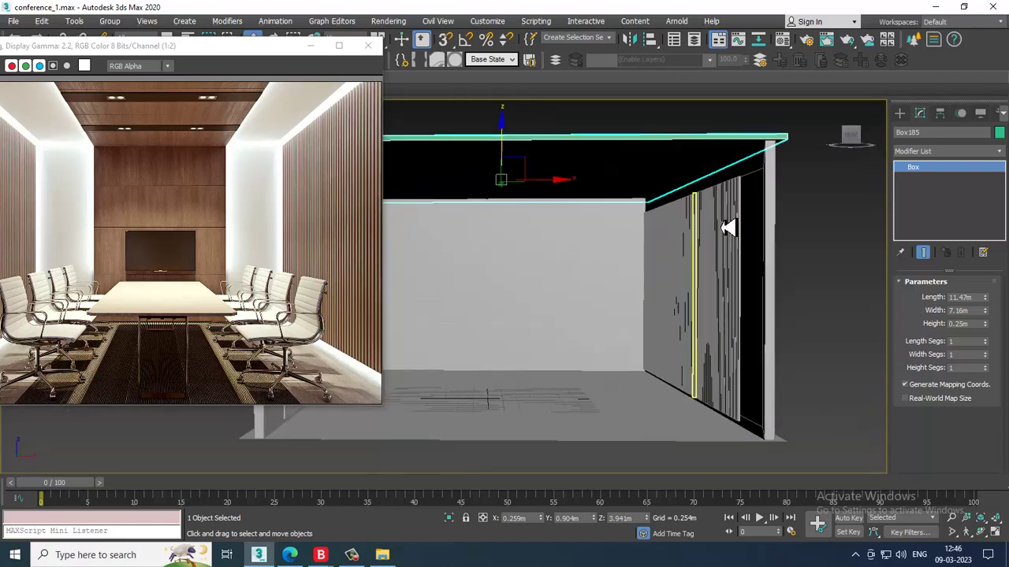
middle_drag(722, 228, 746, 245)
alt+middle_drag(746, 245, 698, 202)
middle_drag(643, 163, 688, 186)
right_click(651, 167)
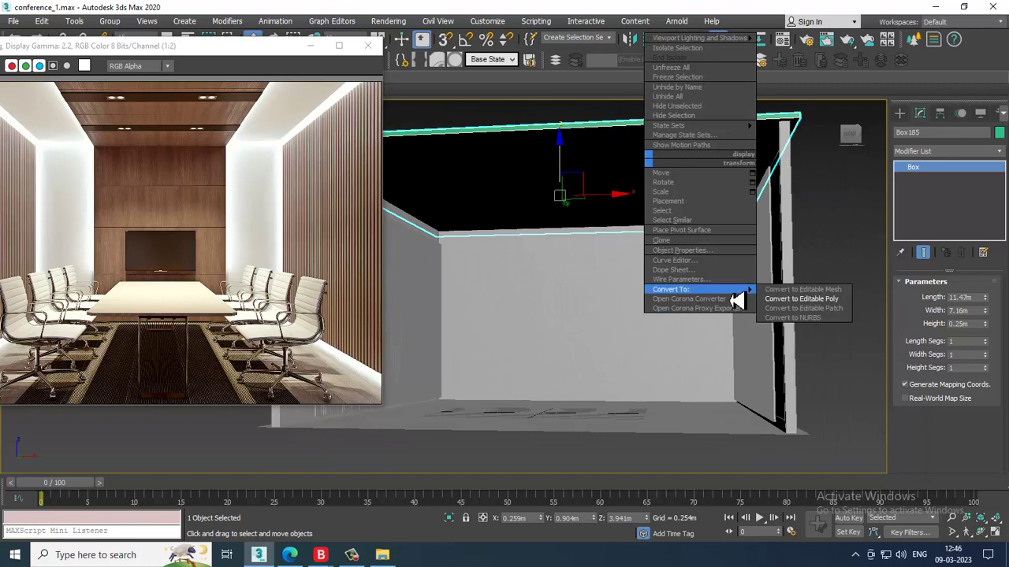
mouse_move(736, 294)
click(804, 300)
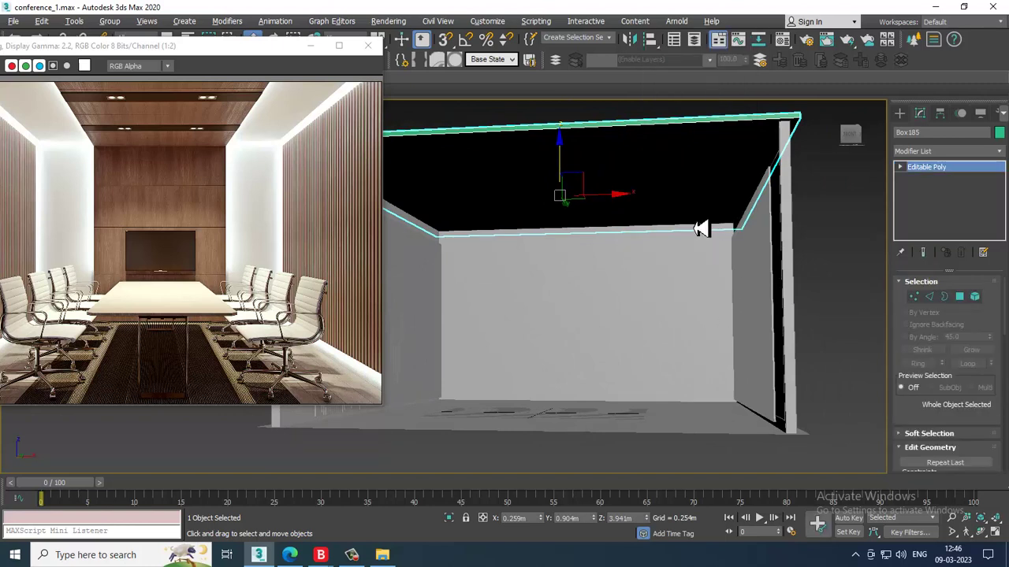
scroll(700, 225, down, 4)
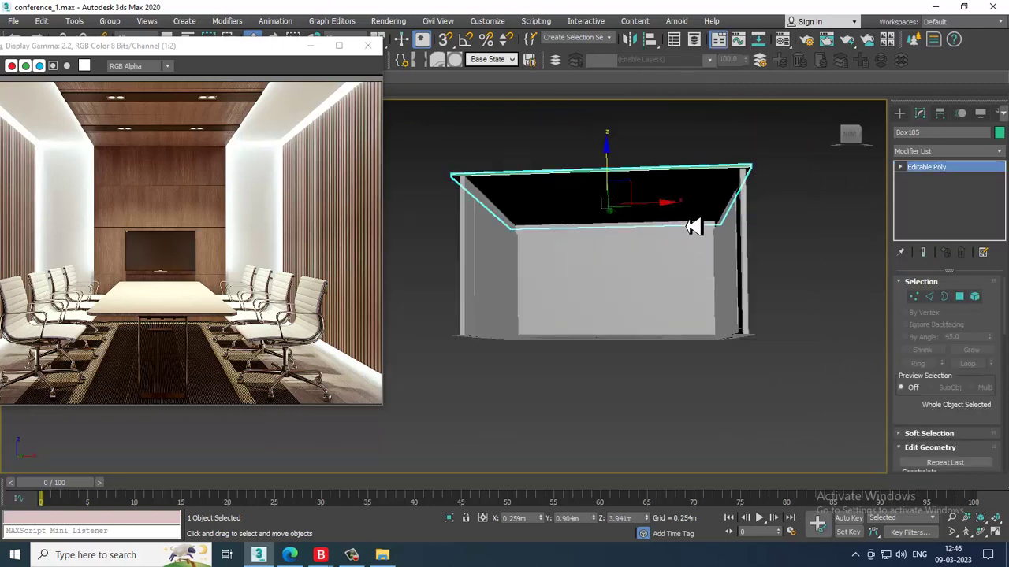
click(929, 296)
drag(618, 458, 620, 460)
alt+middle_drag(767, 330, 763, 301)
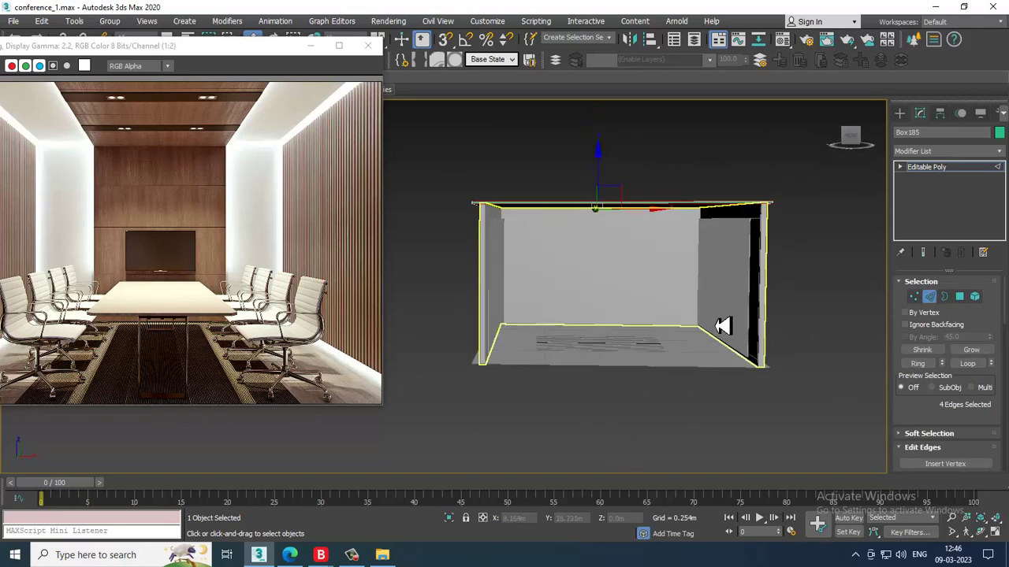
mouse_move(722, 326)
alt+middle_down()
mouse_move(733, 329)
mouse_move(606, 304)
mouse_move(682, 281)
mouse_move(682, 266)
mouse_move(644, 261)
alt+middle_up()
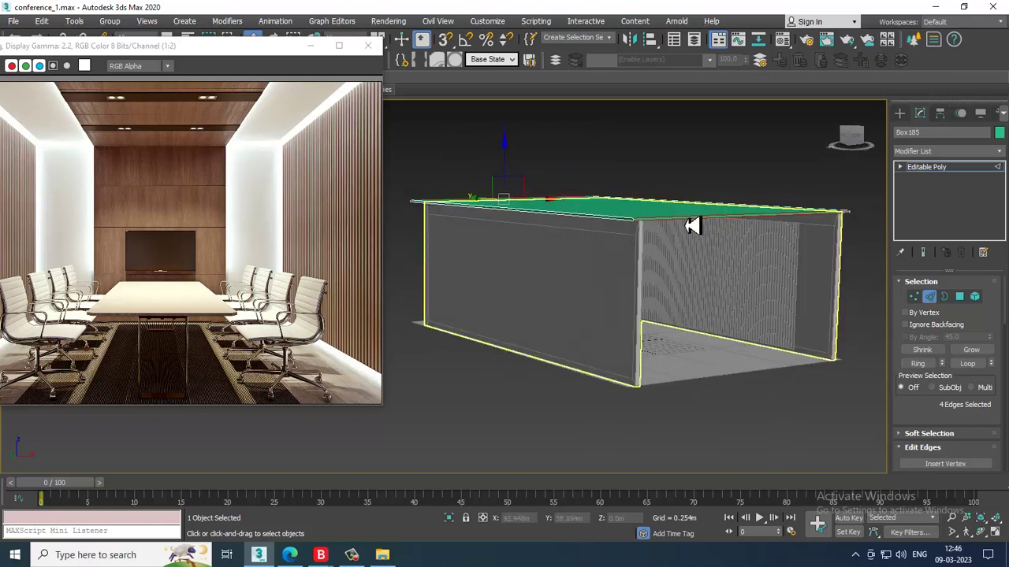
click(962, 299)
click(623, 216)
alt+middle_drag(624, 216, 616, 166)
In the Left view, start a Line spline along the ceiling's underside, running from near the room's front to the back wall.
key(alt+w)
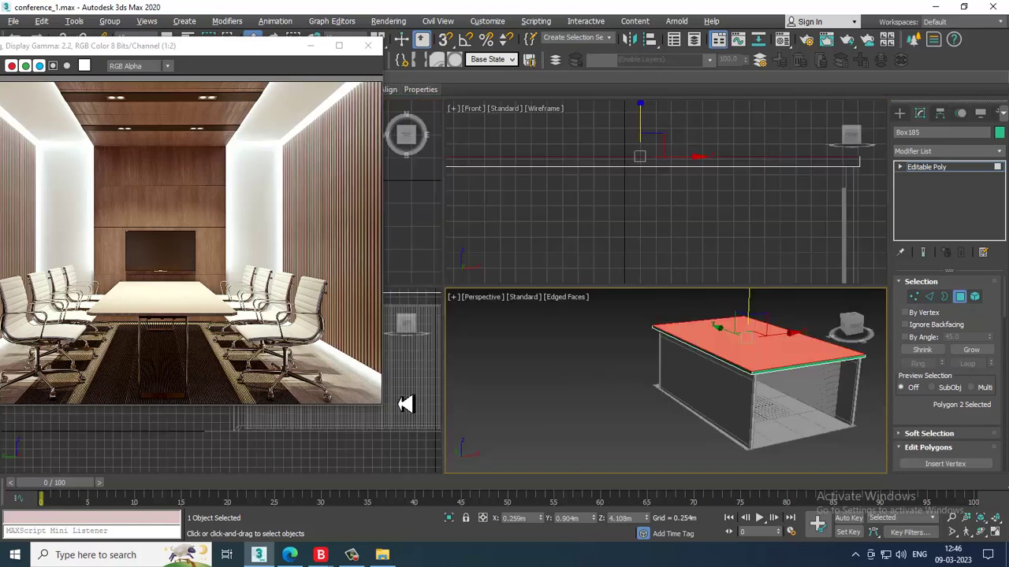
middle_click(382, 460)
key(alt+w)
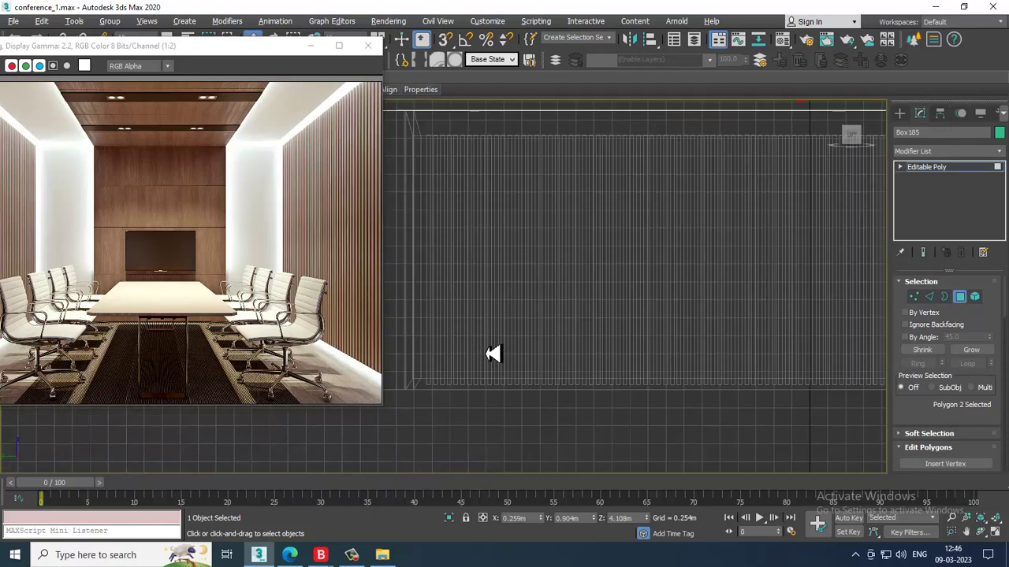
scroll(551, 344, down, 6)
middle_drag(628, 331, 659, 306)
scroll(666, 307, up, 2)
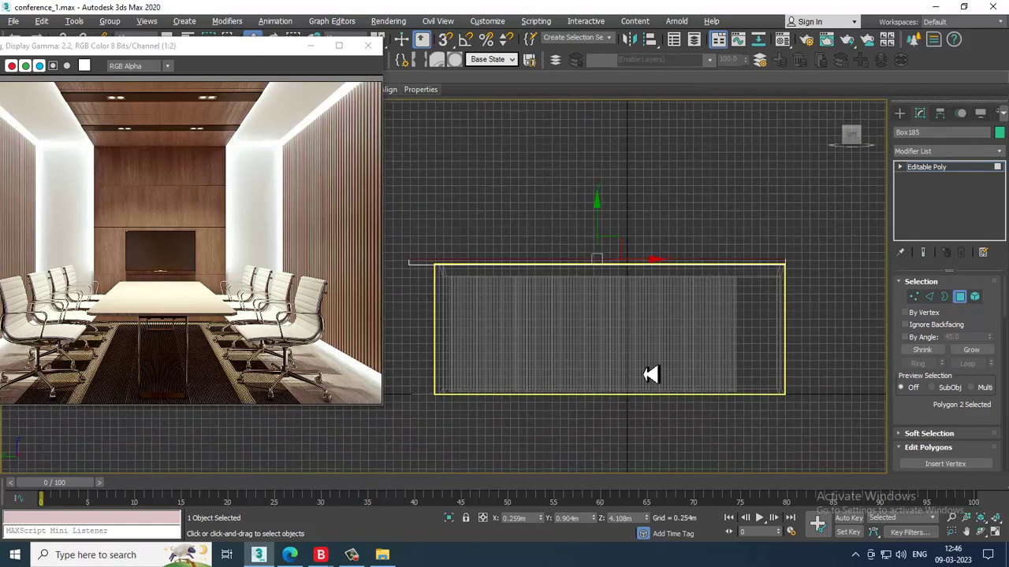
click(899, 113)
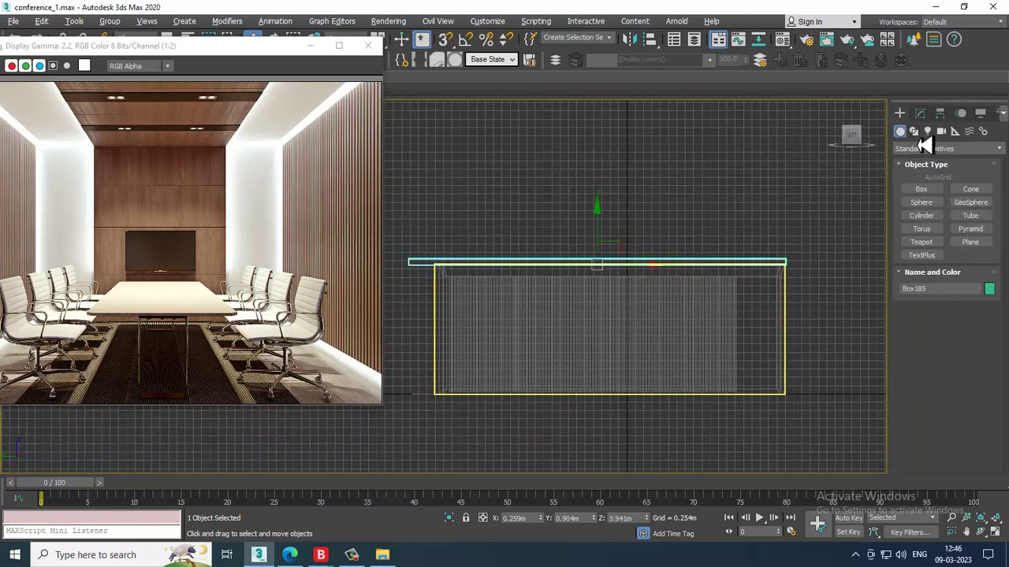
click(913, 131)
click(935, 202)
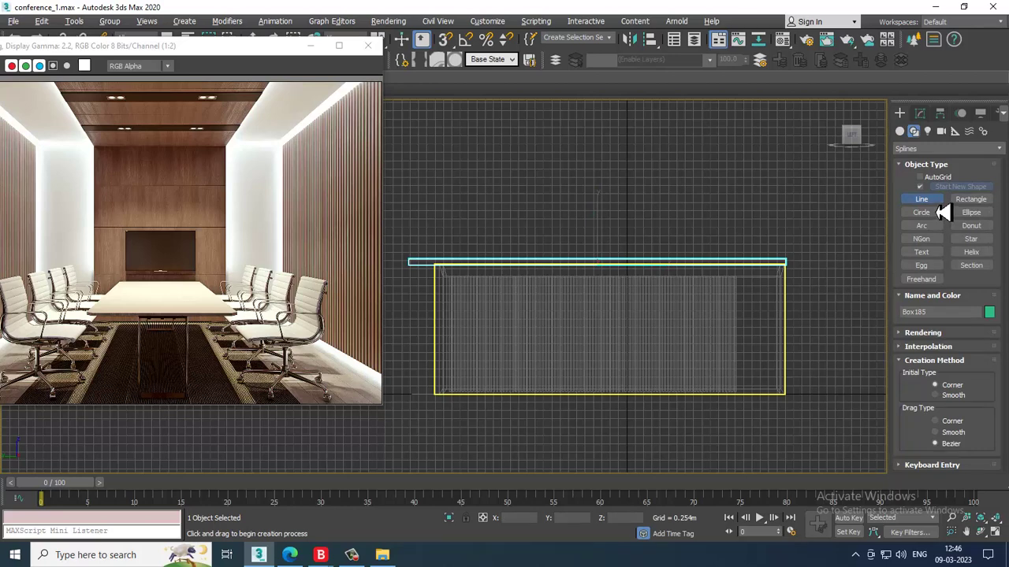
middle_drag(707, 296, 719, 297)
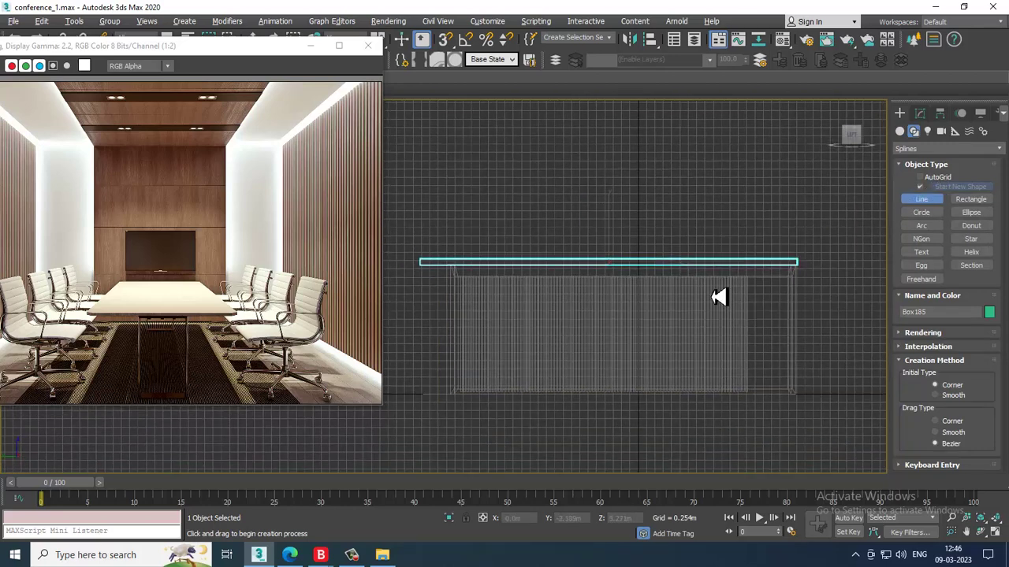
click(771, 270)
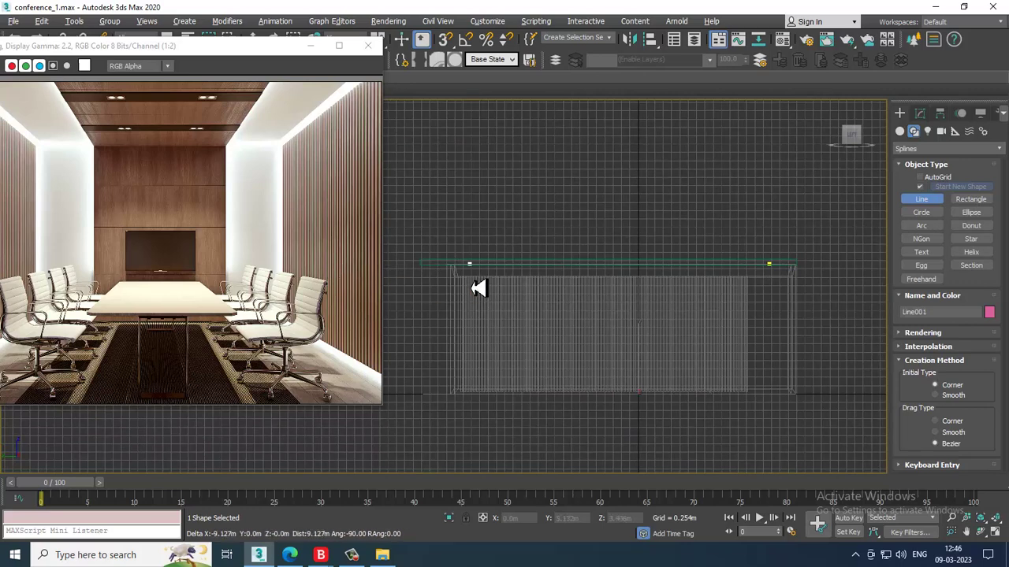
scroll(460, 288, up, 2)
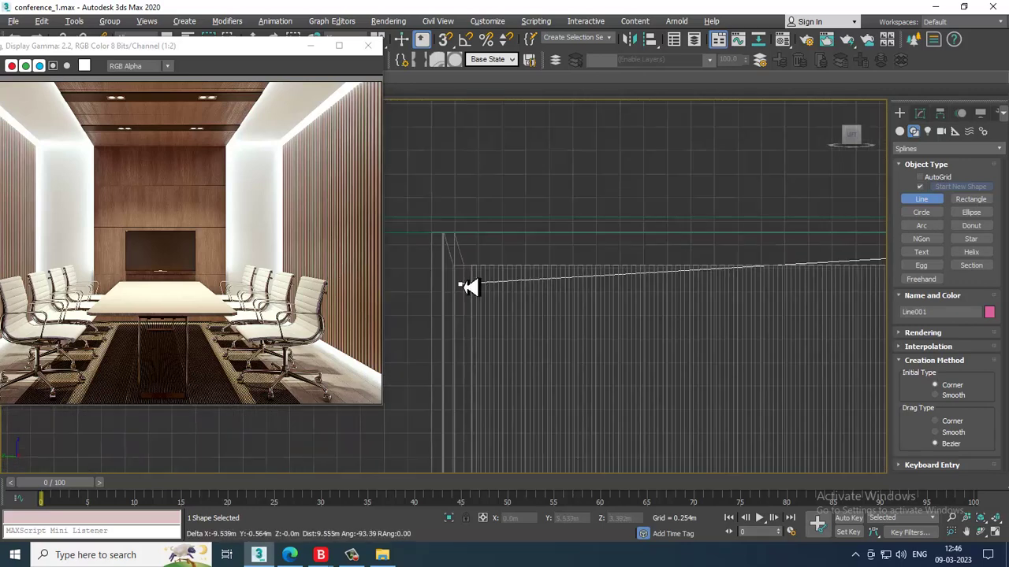
click(461, 246)
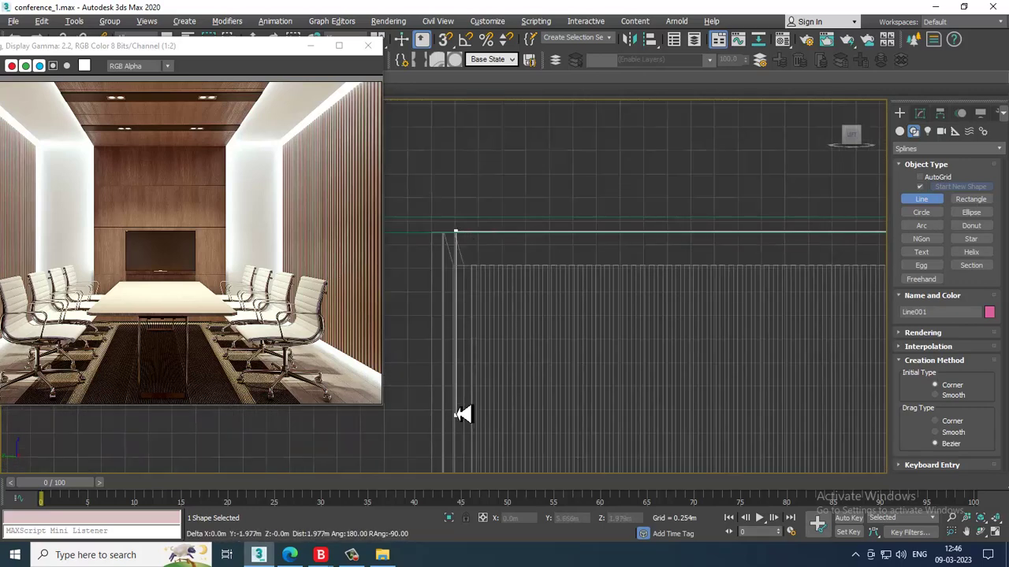
Continue the spline straight down the back wall and a short way along the floor, and finish it as an open line.
middle_drag(470, 394, 481, 276)
middle_drag(497, 402, 478, 248)
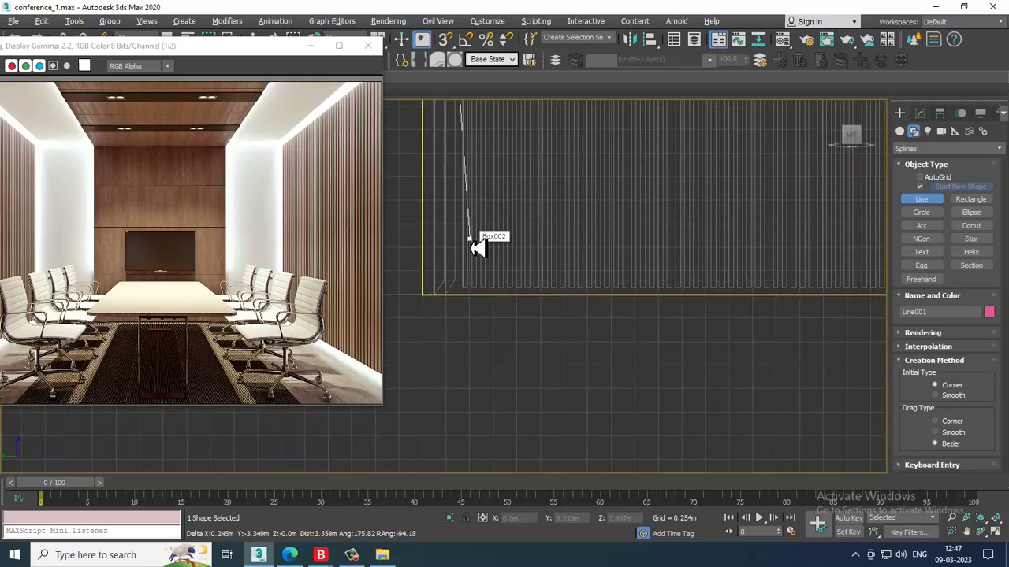
click(451, 286)
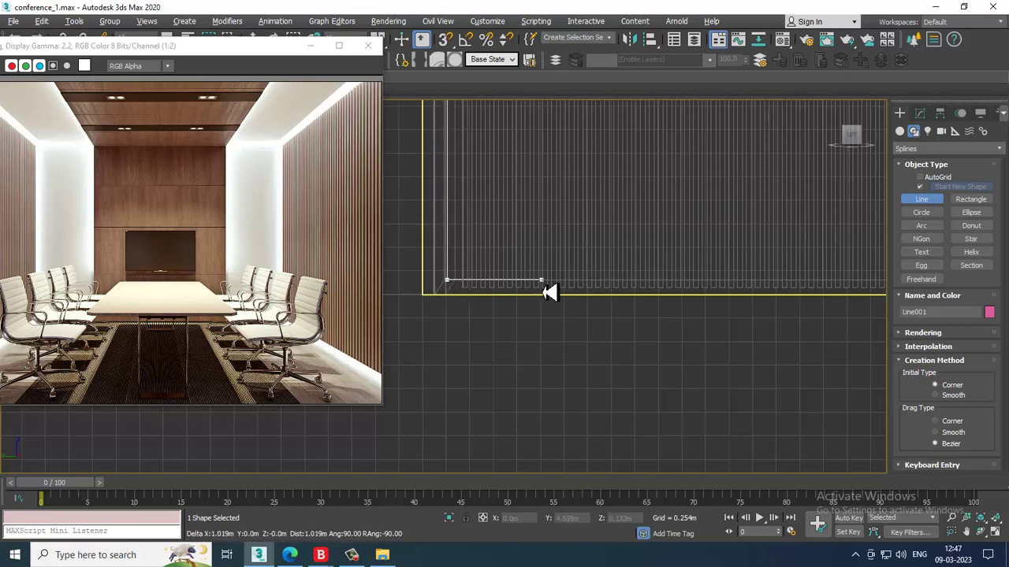
click(557, 292)
right_click(557, 292)
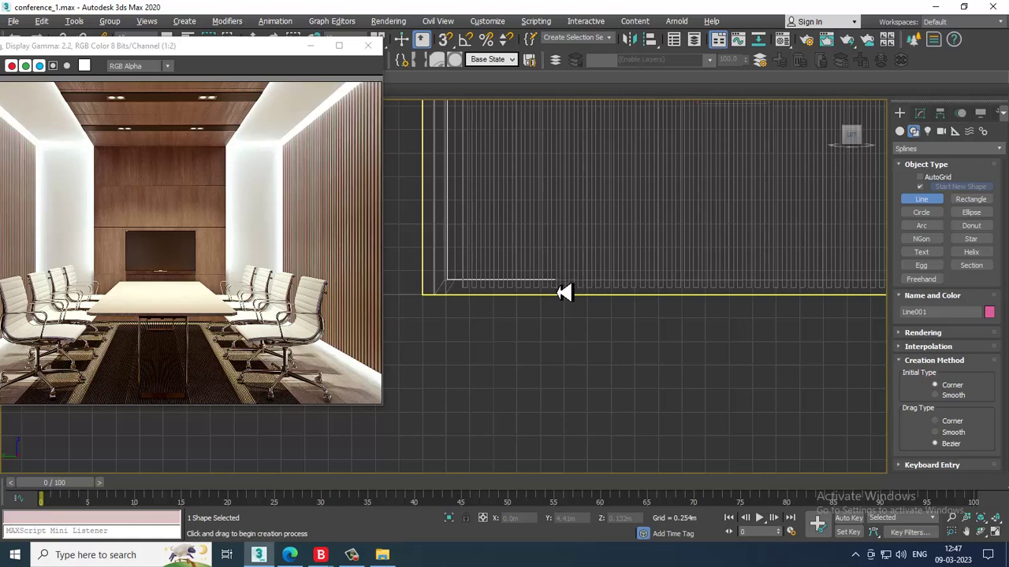
right_click(559, 292)
Enable the ceiling and back-wall line in the viewport as a solid with a Rectangular cross-section.
key(alt+w)
alt+middle_drag(595, 360, 604, 304)
key(alt+w)
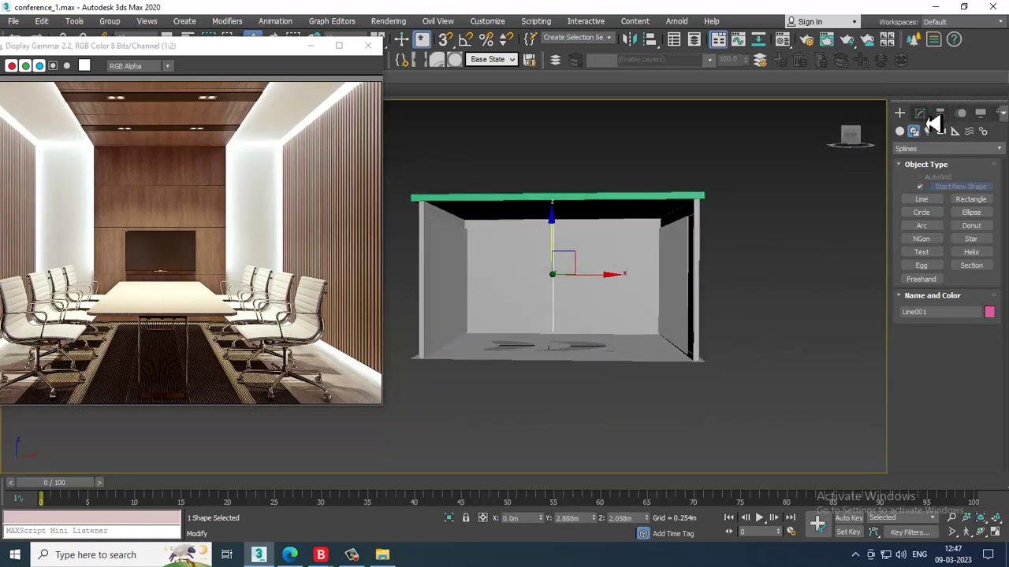
click(921, 115)
click(910, 283)
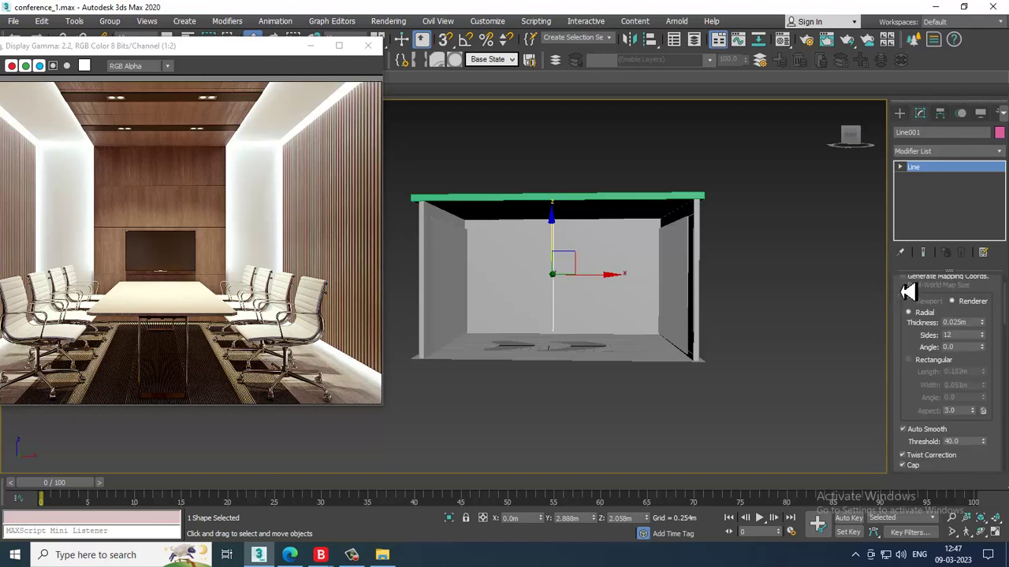
scroll(912, 358, up, 2)
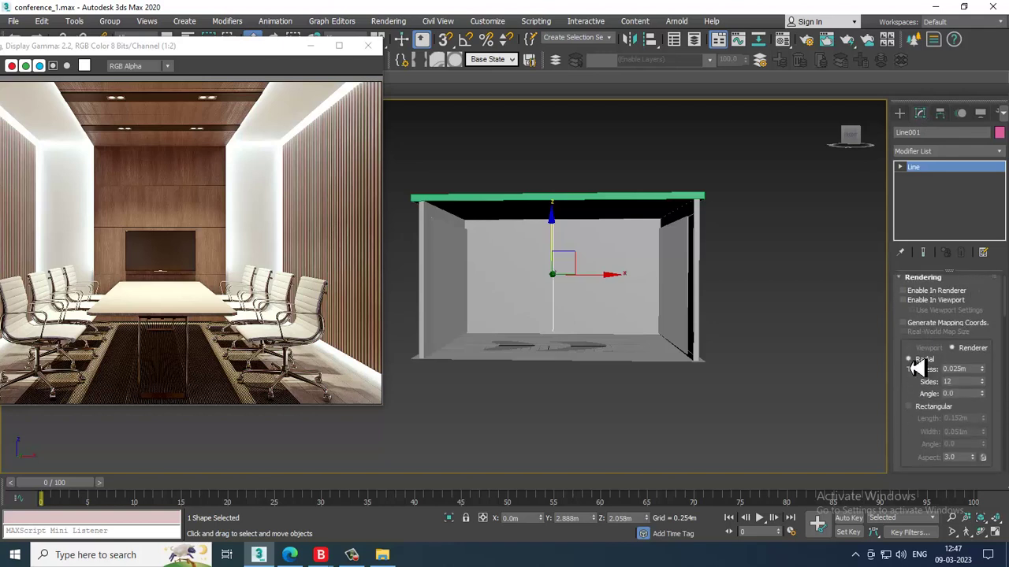
click(903, 301)
click(908, 406)
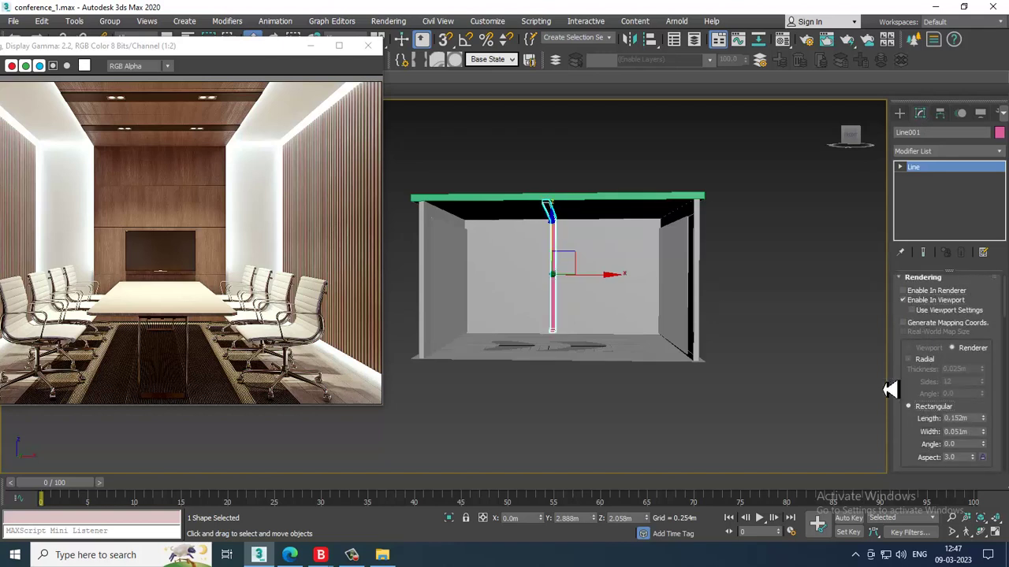
Set the line's rectangular cross-section to a length of 3.278 m and a width of 0.042 m.
scroll(675, 284, up, 4)
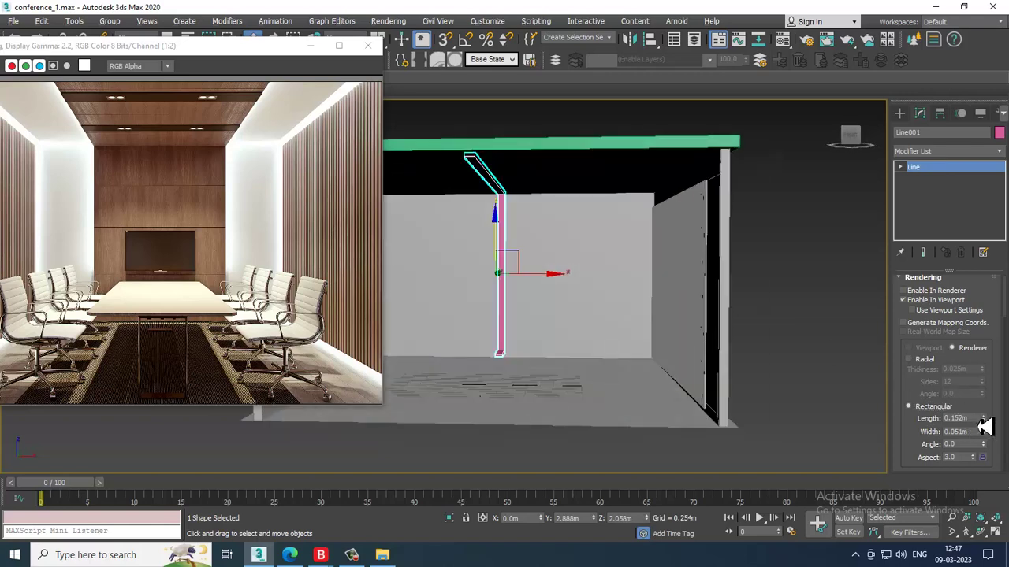
drag(982, 418, 744, 405)
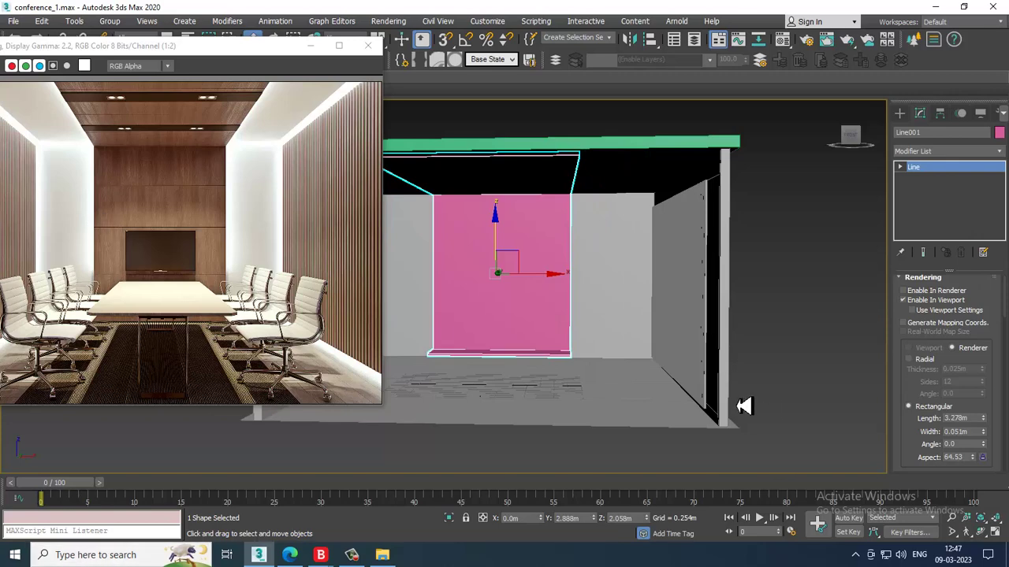
scroll(601, 284, down, 4)
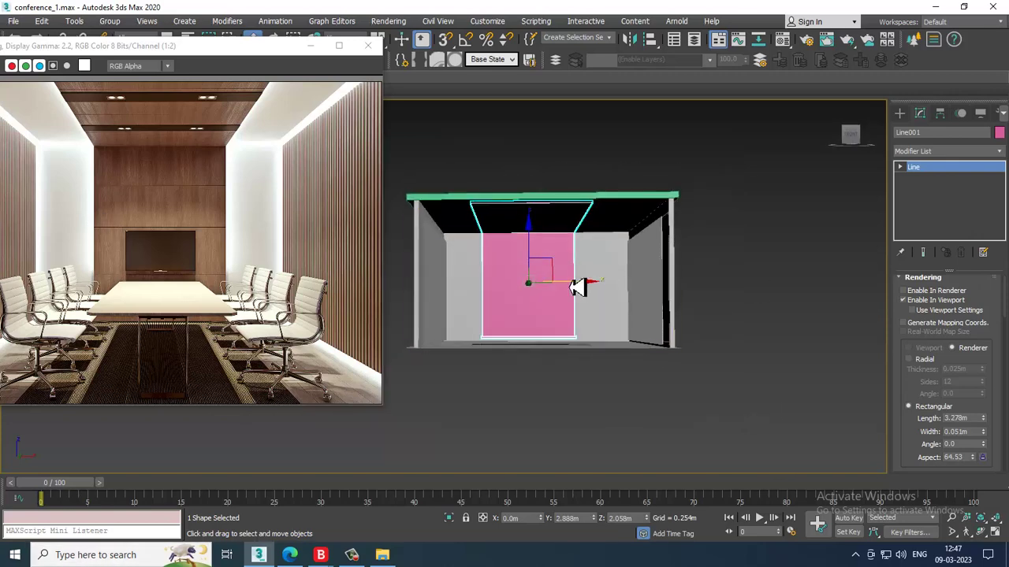
scroll(594, 272, up, 6)
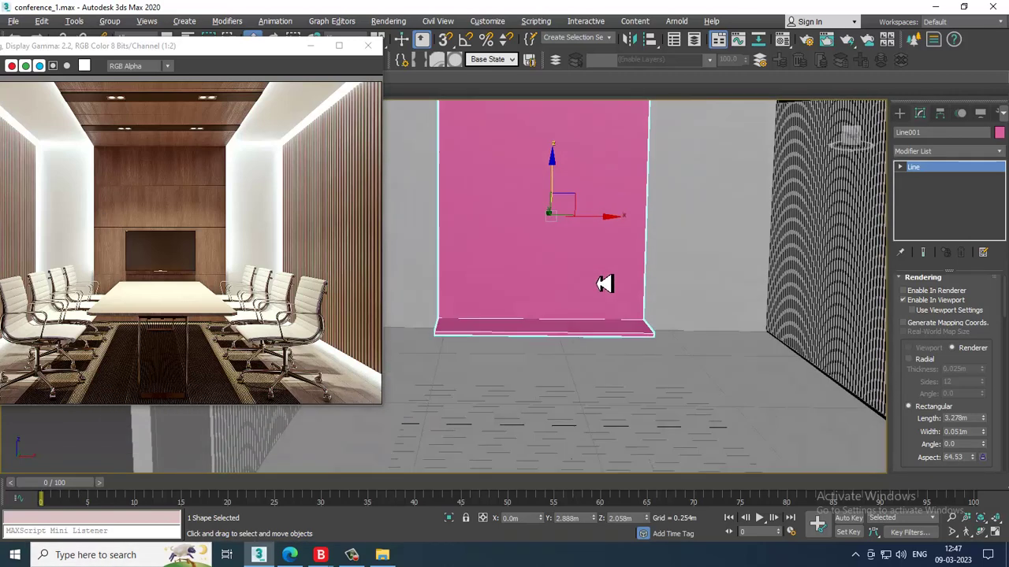
drag(982, 432, 23, 450)
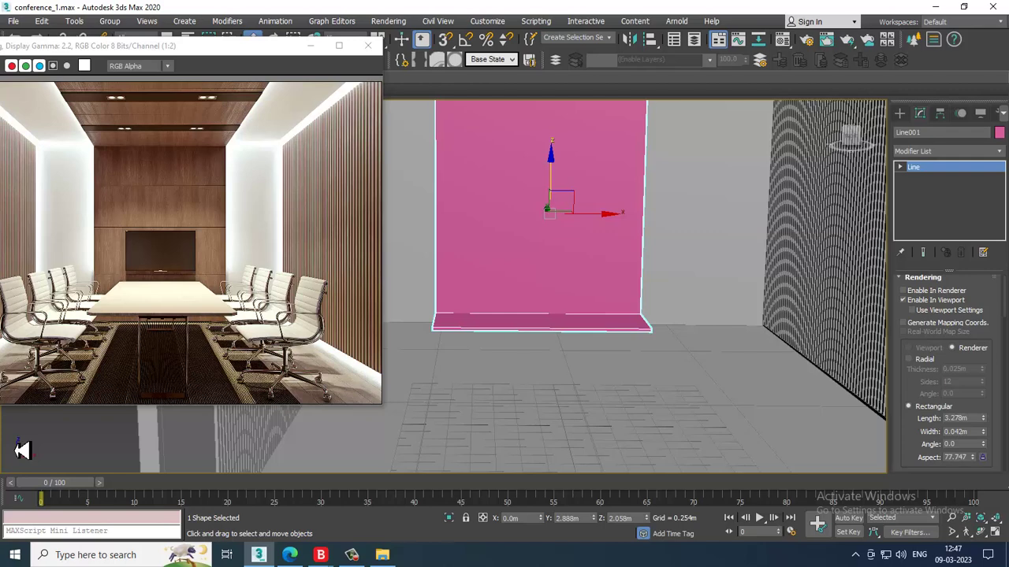
In the Left view, move the spline's floor end vertex further into the room, to about Y 4.101 m.
key(alt+w)
right_click(359, 450)
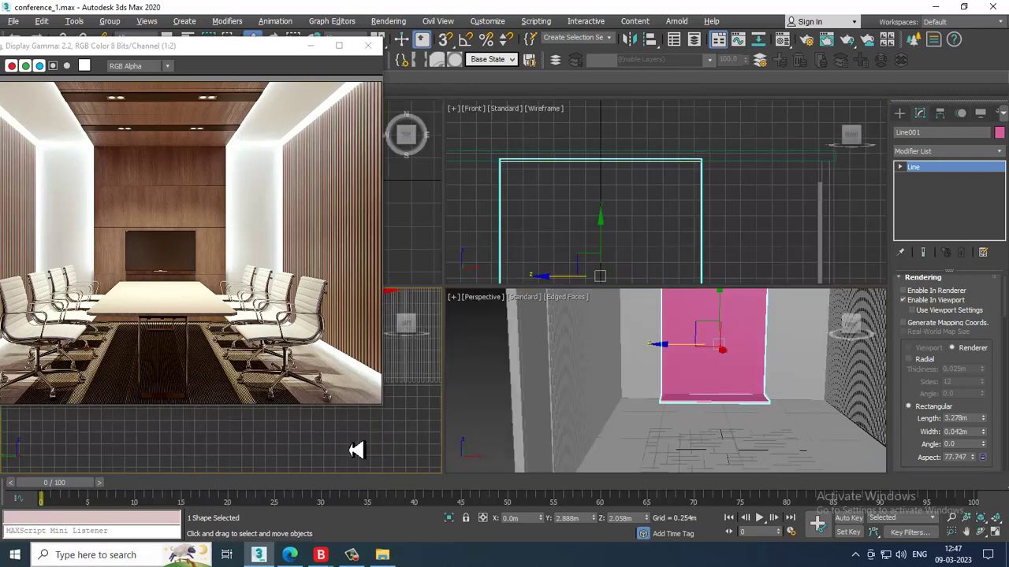
key(alt+w)
scroll(488, 363, down, 3)
scroll(492, 362, up, 4)
middle_drag(493, 363, 607, 385)
key(1)
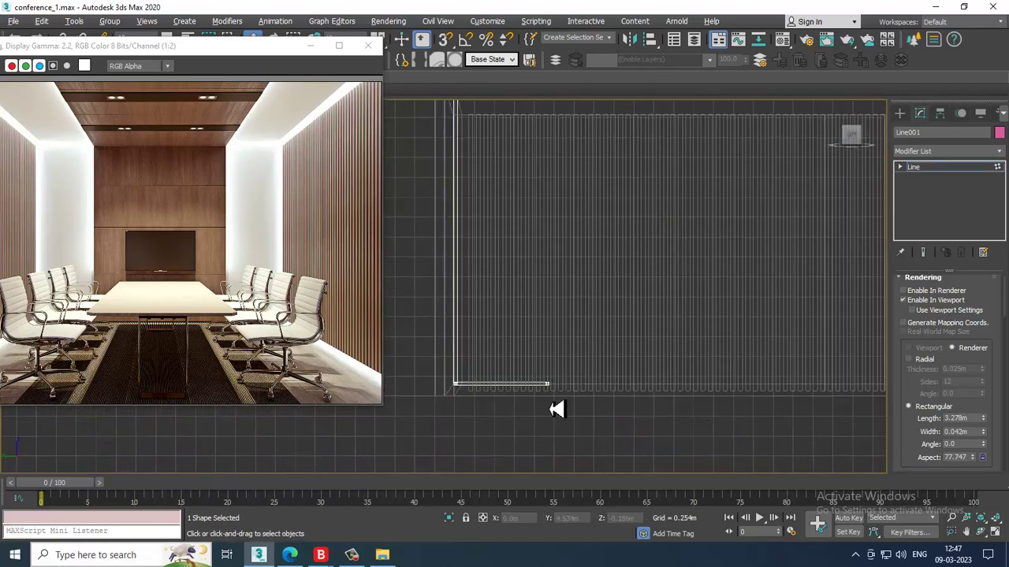
click(548, 385)
drag(601, 393, 622, 395)
Examine how the ceiling and back-wall panel fits inside the room from the Left view and the open front in perspective.
scroll(745, 263, down, 4)
middle_drag(745, 264, 651, 317)
scroll(651, 318, up, 2)
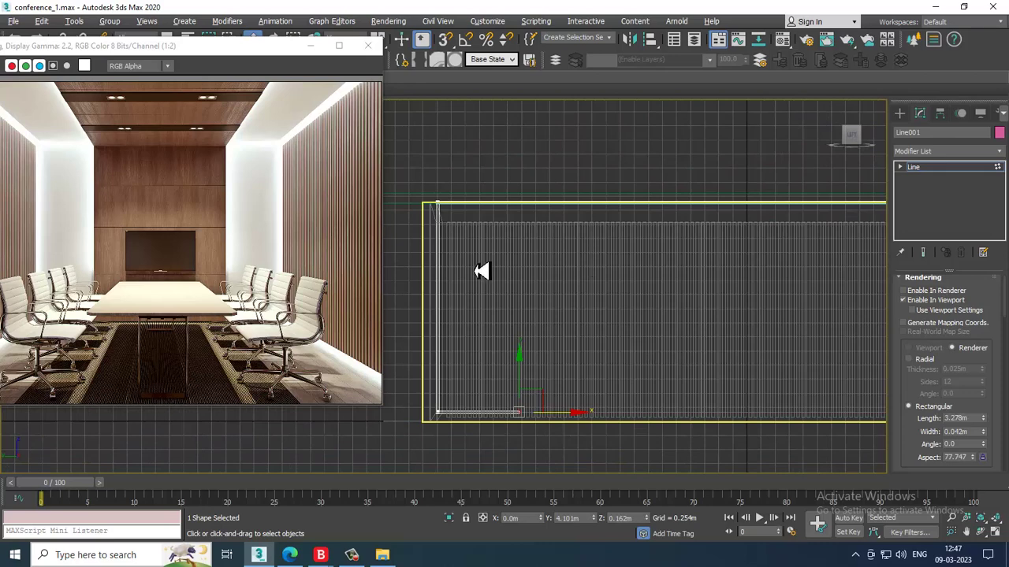
scroll(508, 251, up, 3)
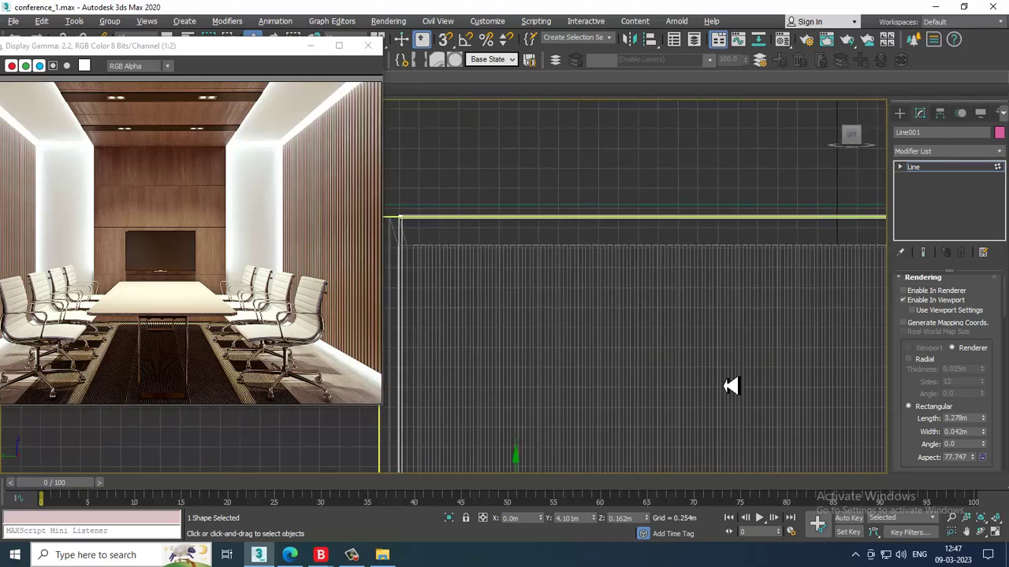
key(alt+w)
middle_click(756, 379)
key(alt+w)
scroll(734, 353, down, 4)
alt+middle_drag(732, 352, 713, 302)
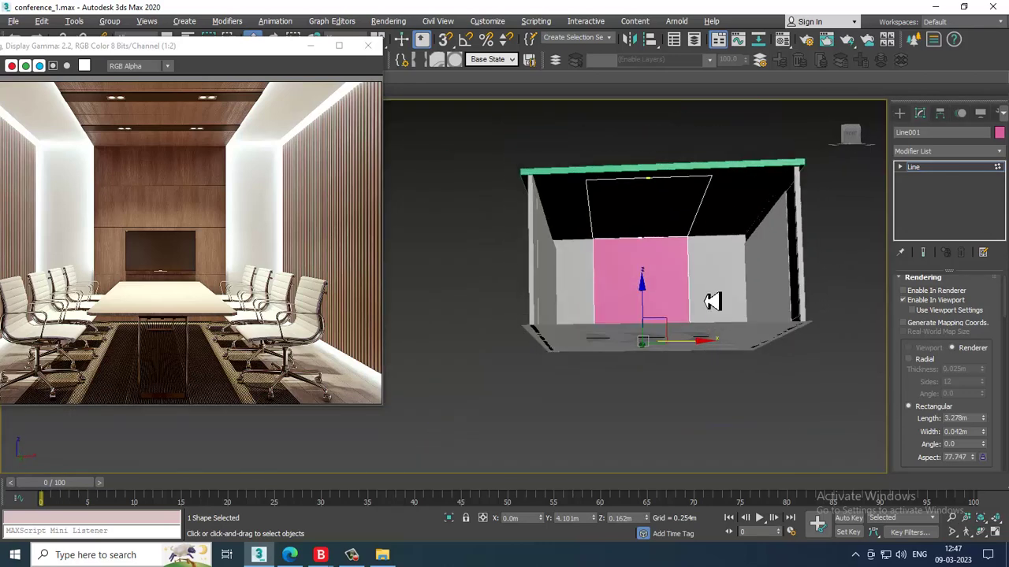
scroll(668, 225, up, 3)
alt+middle_drag(669, 224, 681, 252)
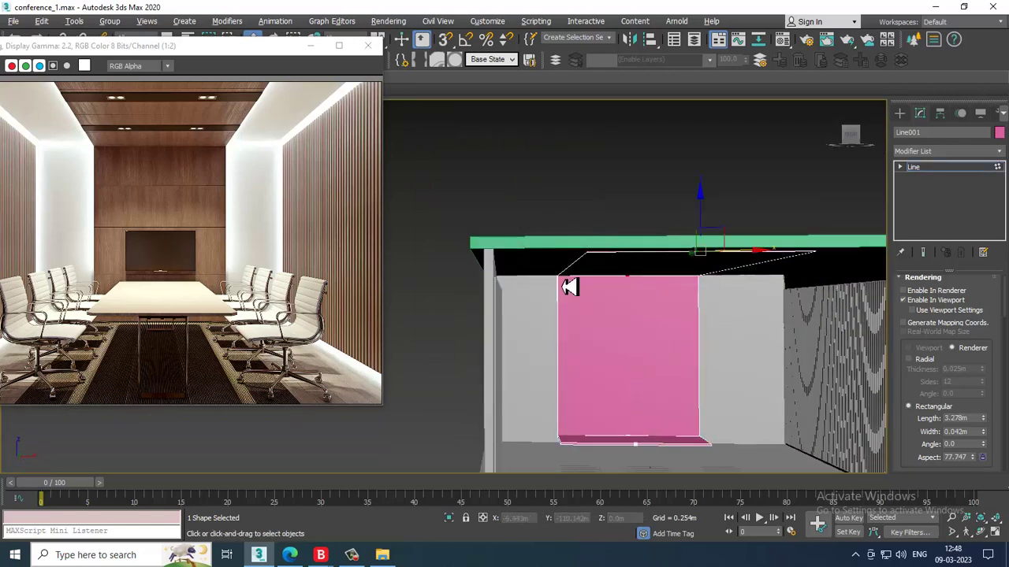
key(alt+w)
key(alt+w)
alt+middle_drag(719, 347, 682, 328)
key(alt+w)
alt+middle_drag(655, 222, 683, 238)
middle_click(692, 323)
key(f)
key(alt+w)
alt+middle_drag(676, 312, 613, 249)
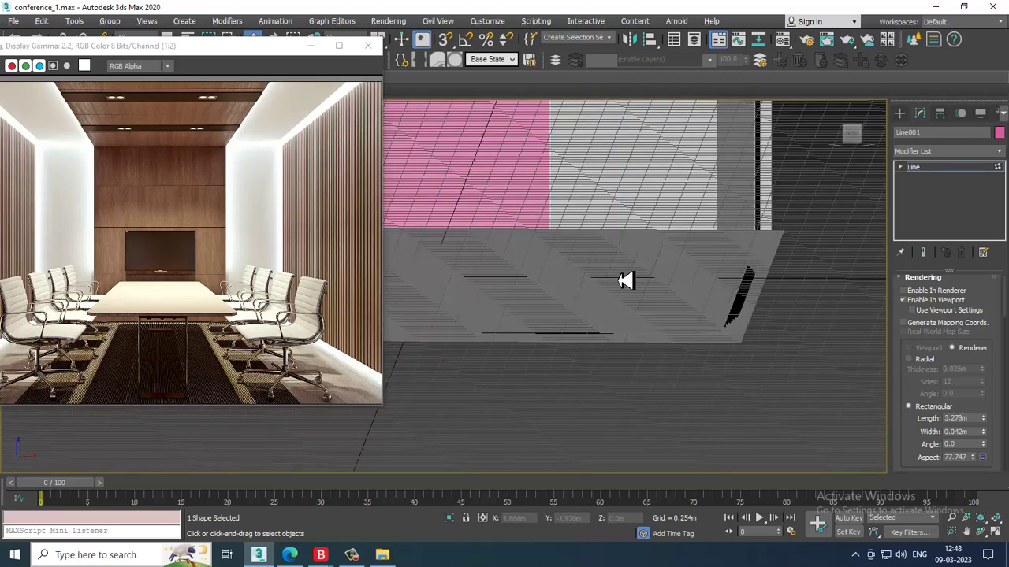
scroll(662, 331, down, 3)
key(alt+w)
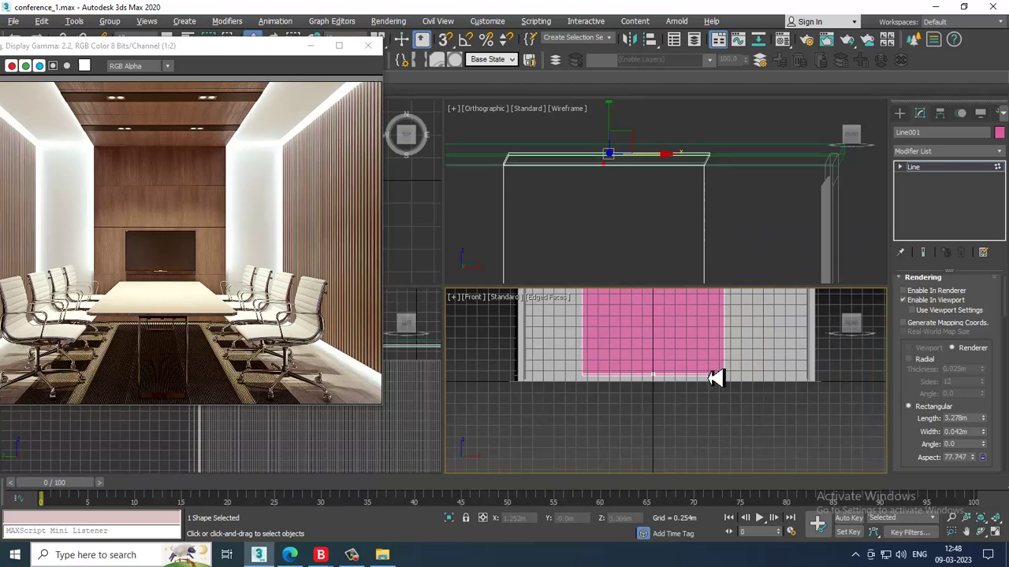
middle_drag(716, 378, 717, 395)
middle_drag(626, 230, 618, 232)
middle_click(714, 371)
middle_drag(739, 386, 731, 393)
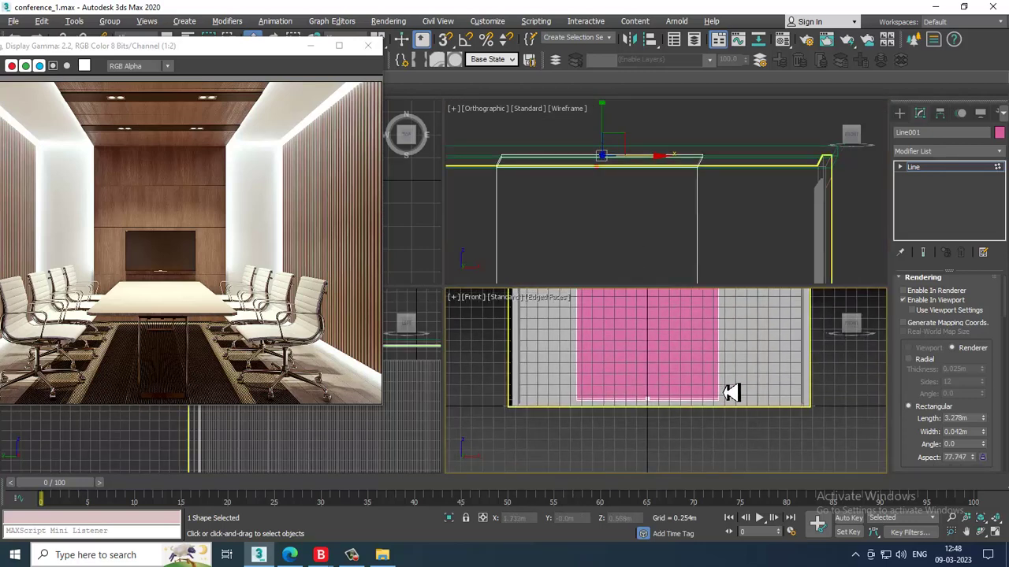
key(p)
key(alt+w)
Lower the panel spline's front ceiling vertex slightly below the underside of the ceiling slab.
scroll(664, 329, down, 5)
alt+middle_drag(664, 328, 635, 323)
scroll(564, 166, up, 3)
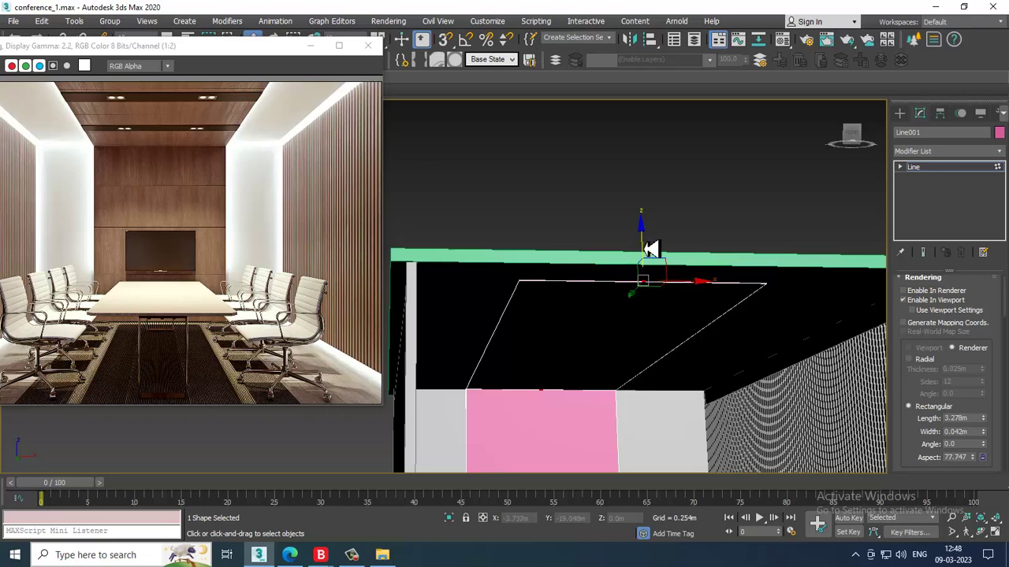
drag(644, 249, 672, 255)
alt+middle_drag(672, 255, 707, 165)
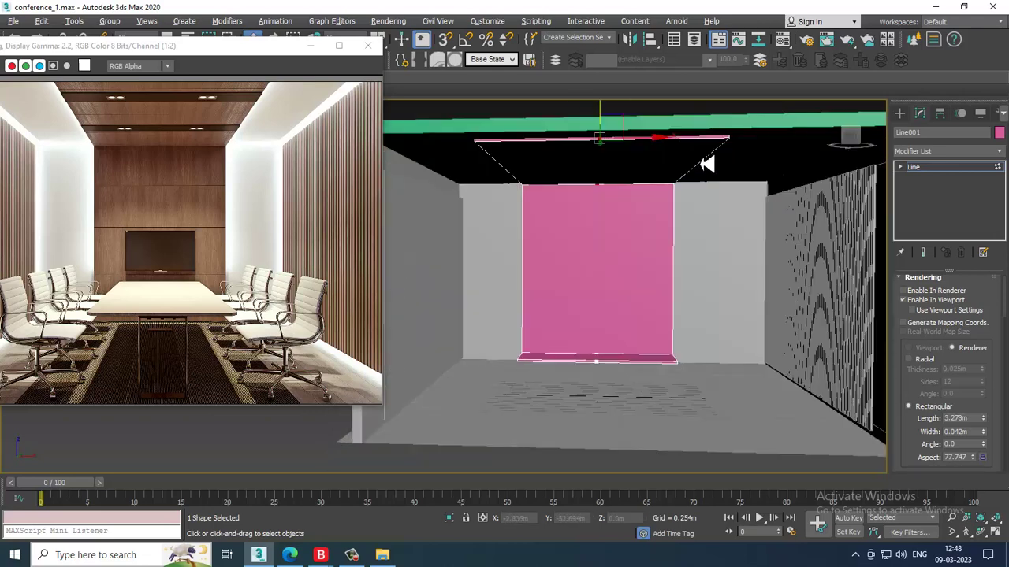
Move all vertices of the panel spline along X to about 0.402 m to centre the panel on the back wall.
scroll(693, 225, down, 2)
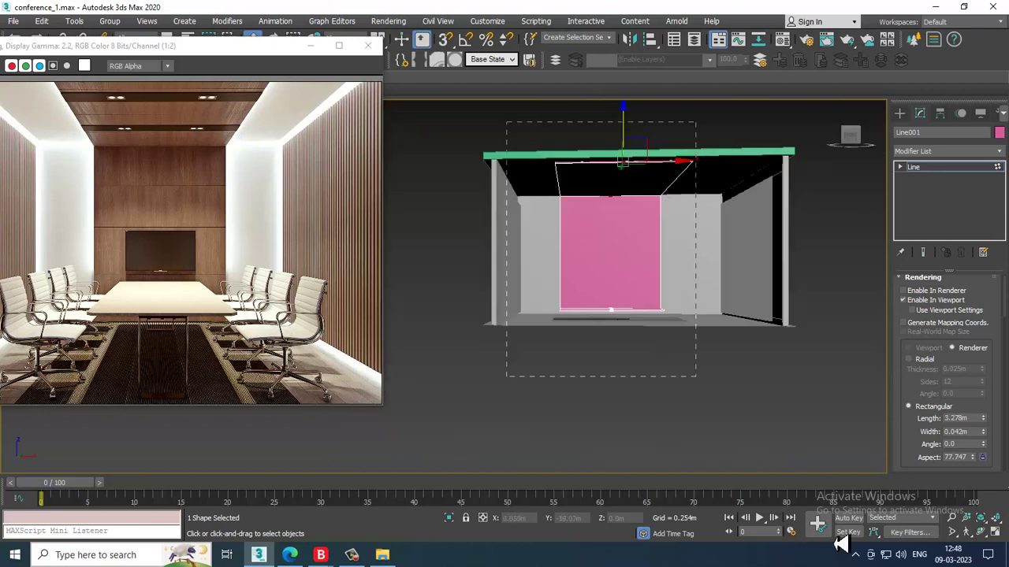
drag(507, 122, 842, 544)
drag(668, 175, 686, 175)
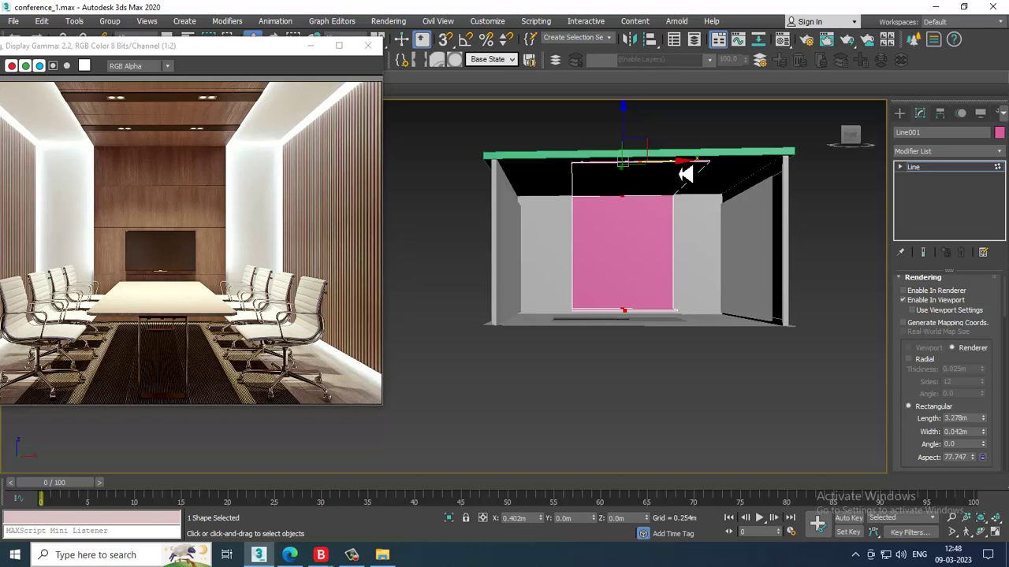
alt+middle_drag(686, 189, 689, 236)
scroll(682, 276, up, 3)
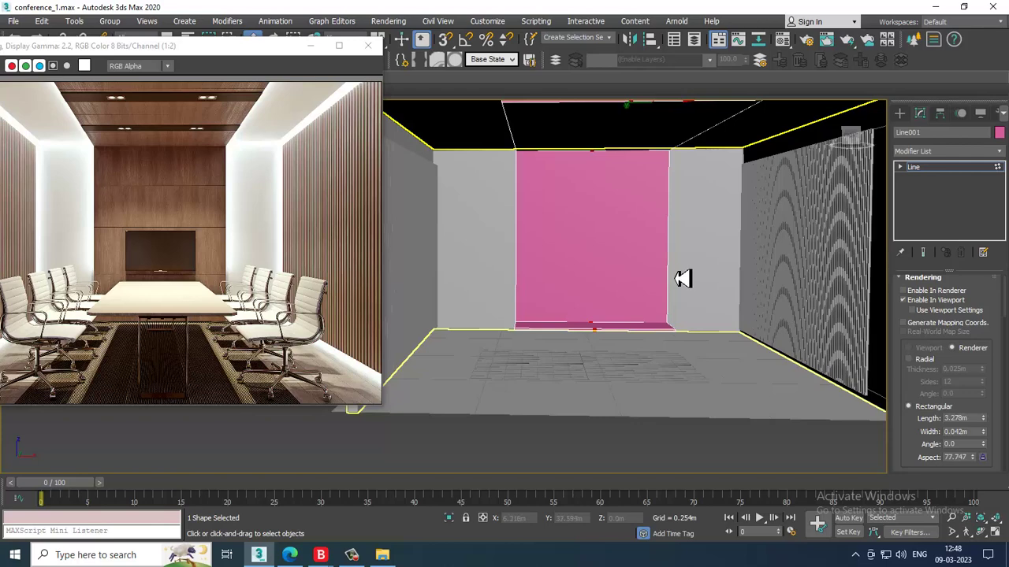
alt+middle_drag(707, 260, 594, 144)
Convert the panel spline to an Editable Poly and show the room in wireframe from above.
right_click(584, 147)
mouse_move(657, 284)
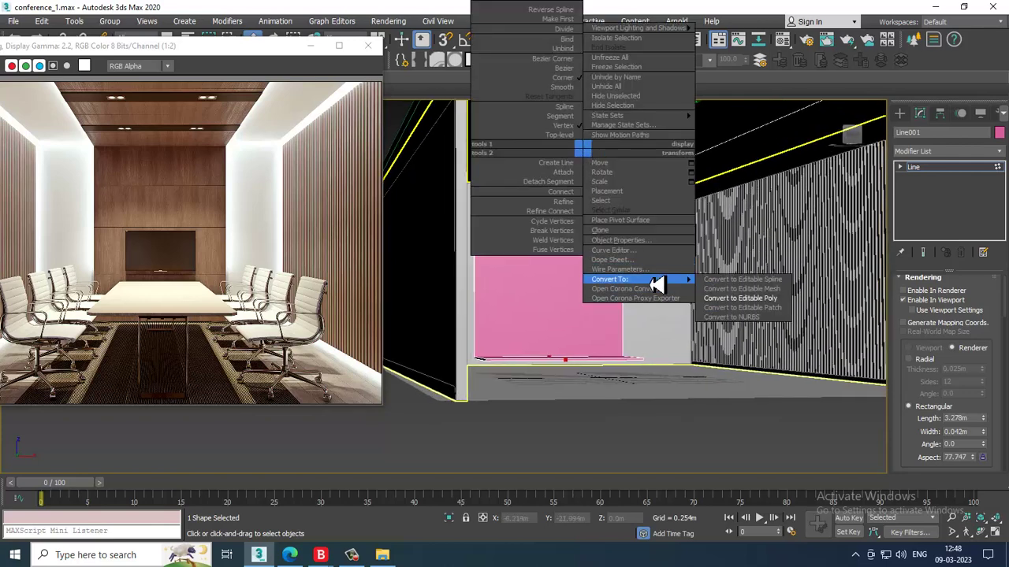
click(777, 298)
scroll(701, 244, down, 5)
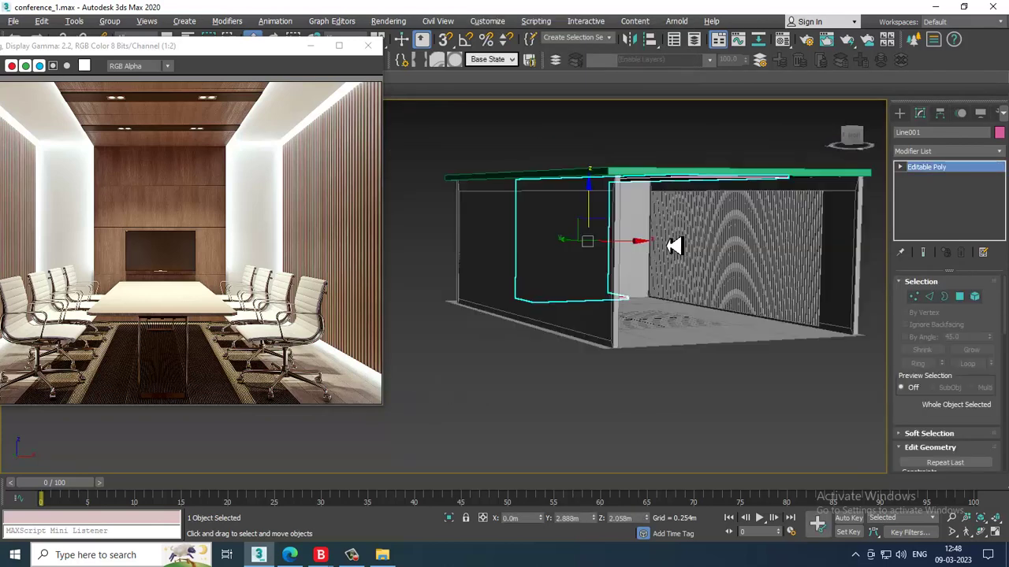
alt+middle_drag(674, 245, 755, 315)
key(F3)
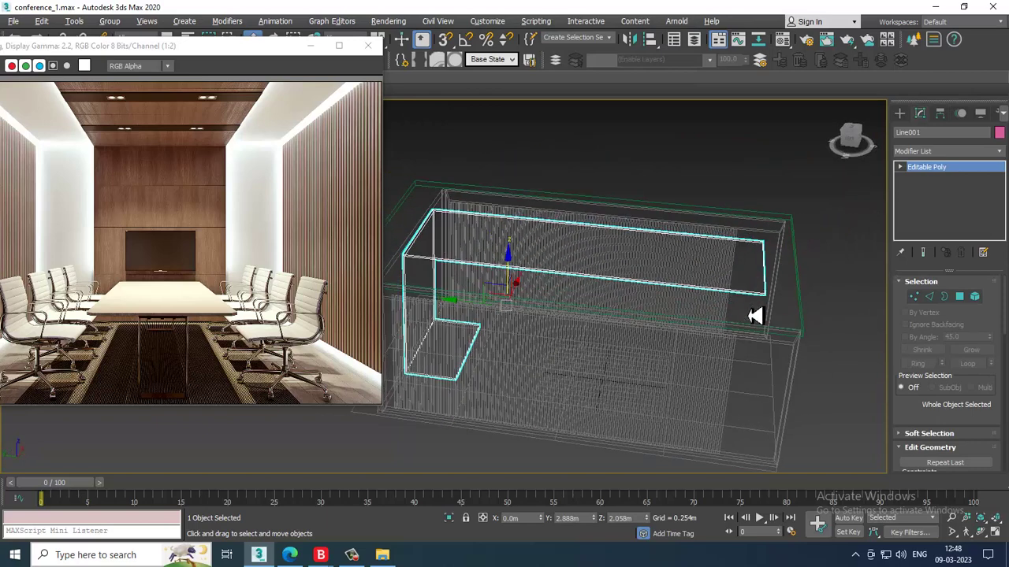
Select the four lengthwise edges of the panel's ceiling part and connect them with two segments.
click(932, 298)
drag(578, 156, 640, 382)
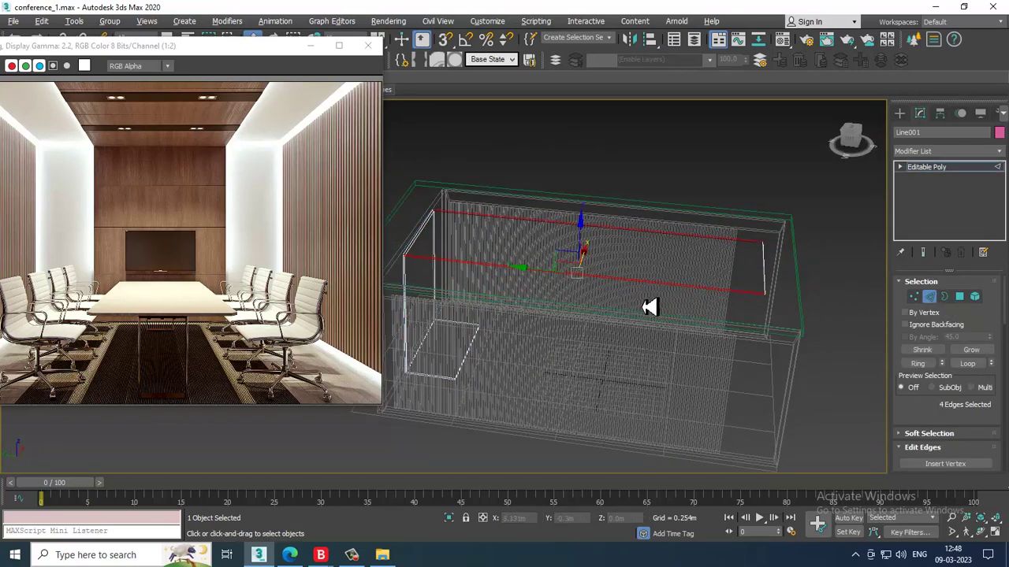
alt+middle_drag(643, 298, 649, 302)
scroll(936, 413, down, 3)
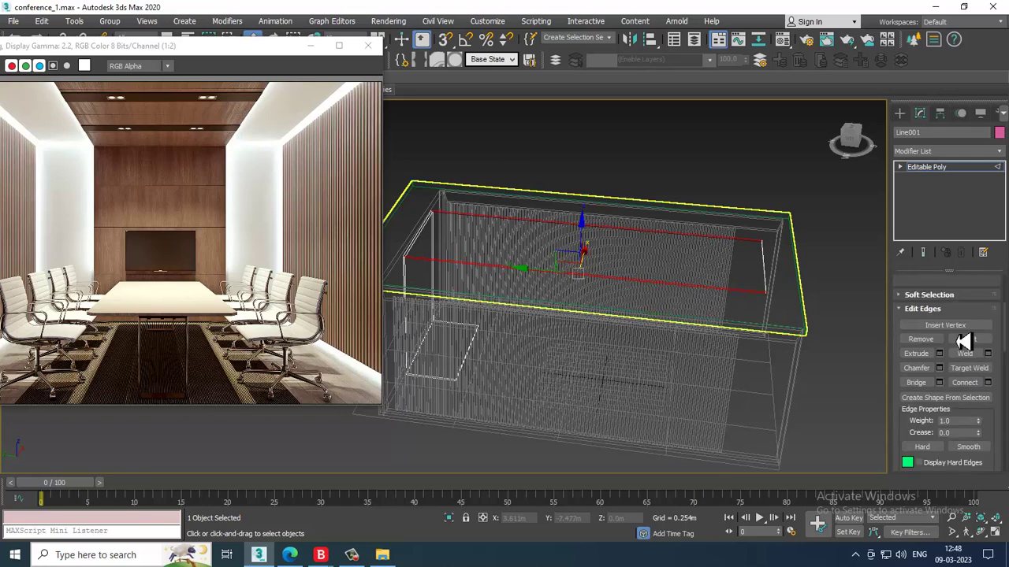
click(988, 383)
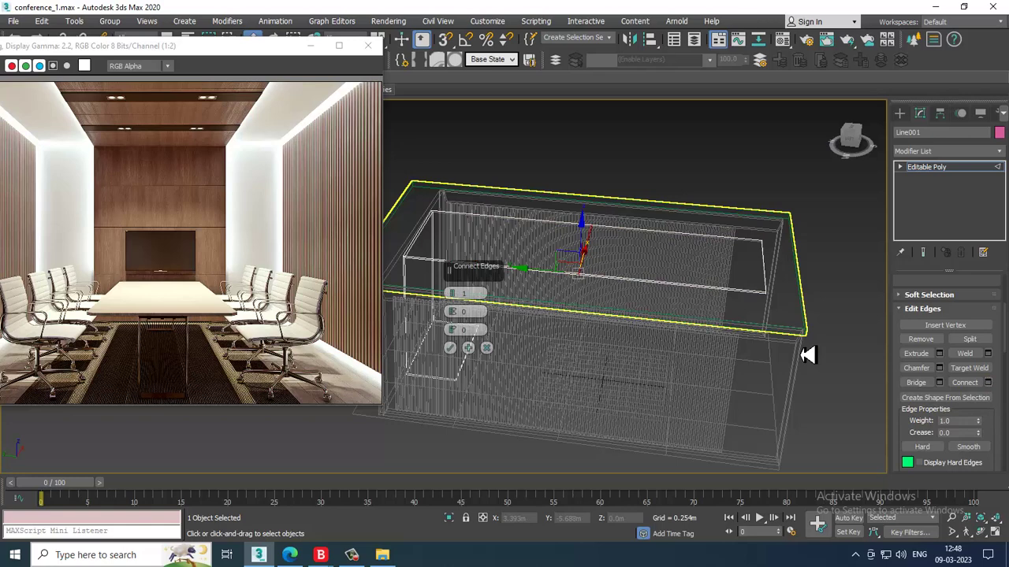
click(452, 291)
click(451, 348)
Bring the two new vertex rows close together as a narrow strip across the ceiling panel at about Y 0.206 m.
alt+middle_drag(579, 277, 622, 276)
key(1)
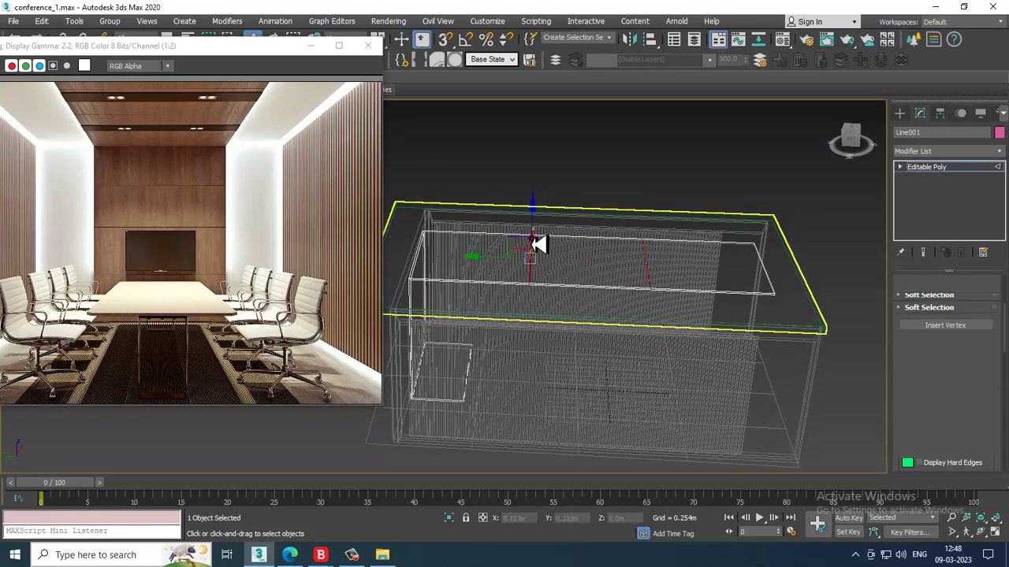
drag(484, 185, 556, 324)
drag(509, 269, 581, 270)
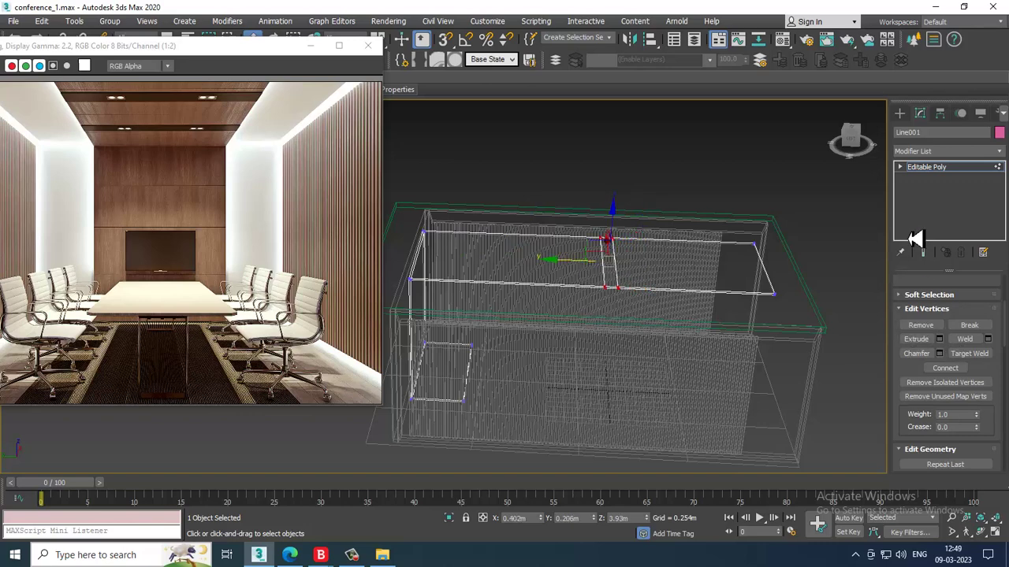
Connect the four lengthwise ceiling edges between the narrow strip and the back wall with two segments.
key(2)
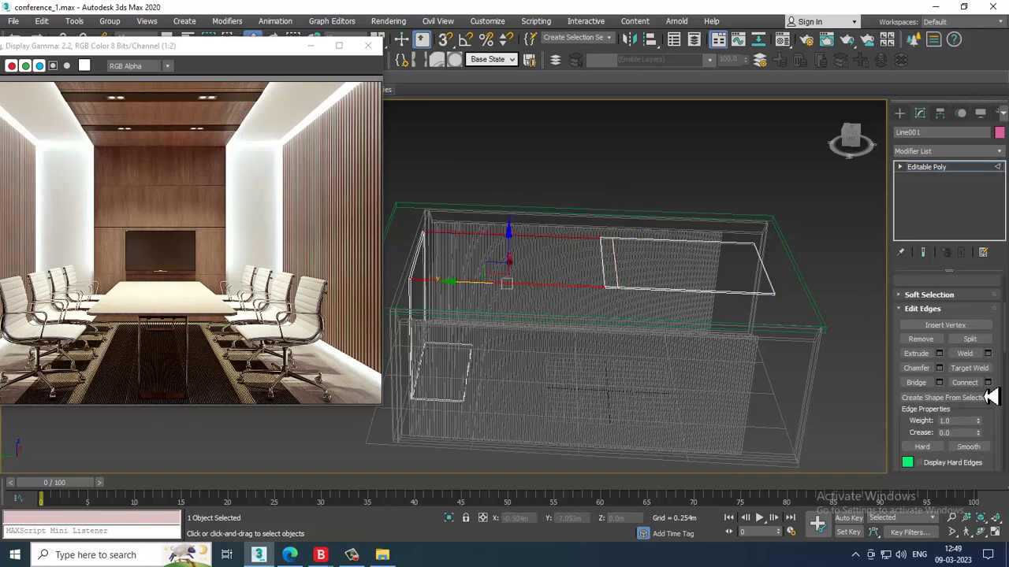
click(987, 383)
click(449, 347)
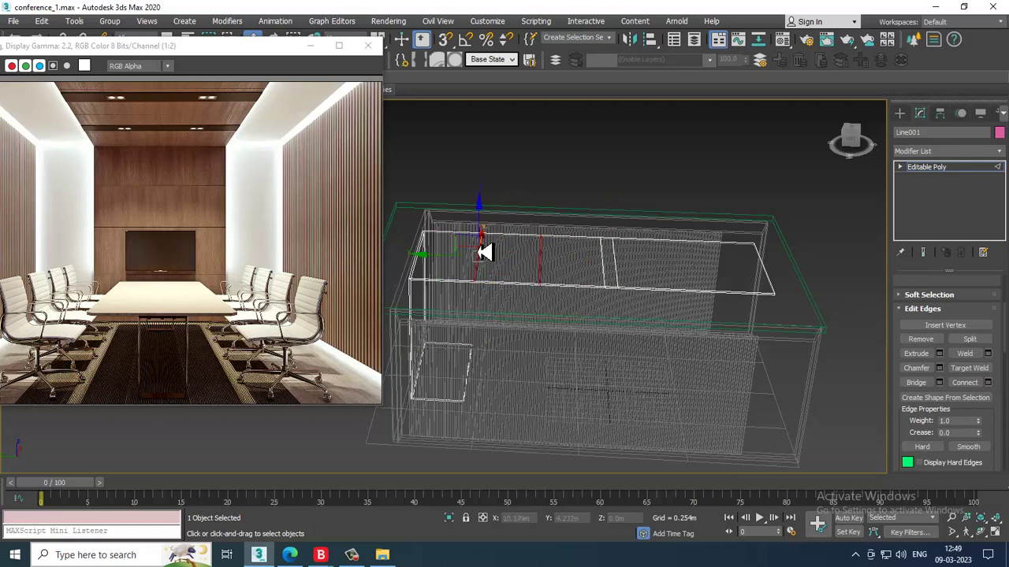
Move the two new vertex rows together into a second narrow strip nearer the back wall, with its front row at about Y 2.922 m.
key(1)
drag(455, 210, 494, 317)
drag(448, 260, 466, 261)
drag(530, 222, 489, 267)
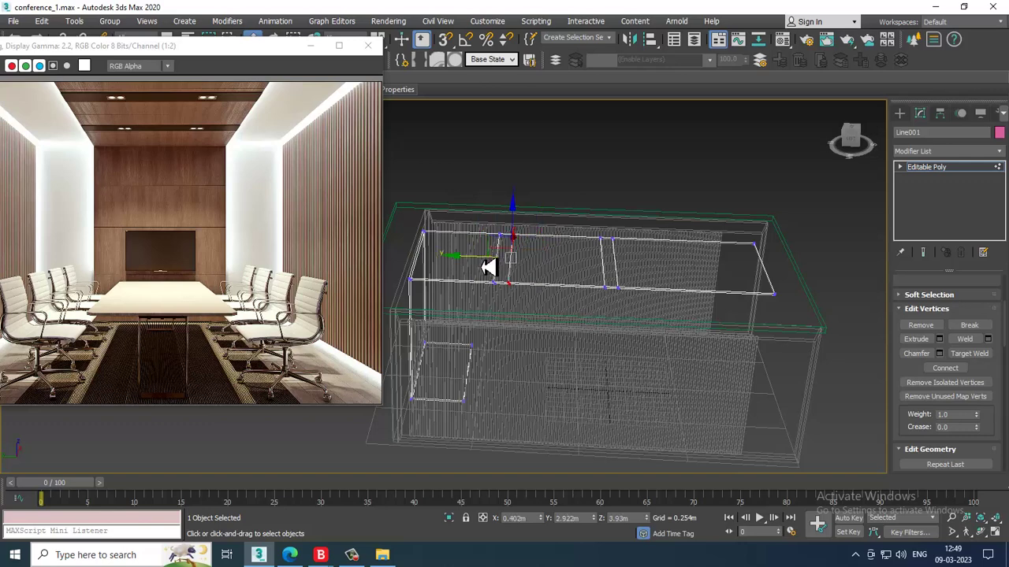
key(alt+w)
mouse_move(706, 357)
middle_down()
mouse_move(621, 325)
mouse_move(673, 297)
mouse_move(597, 225)
middle_up()
key(alt+w)
key(F3)
scroll(574, 201, up, 5)
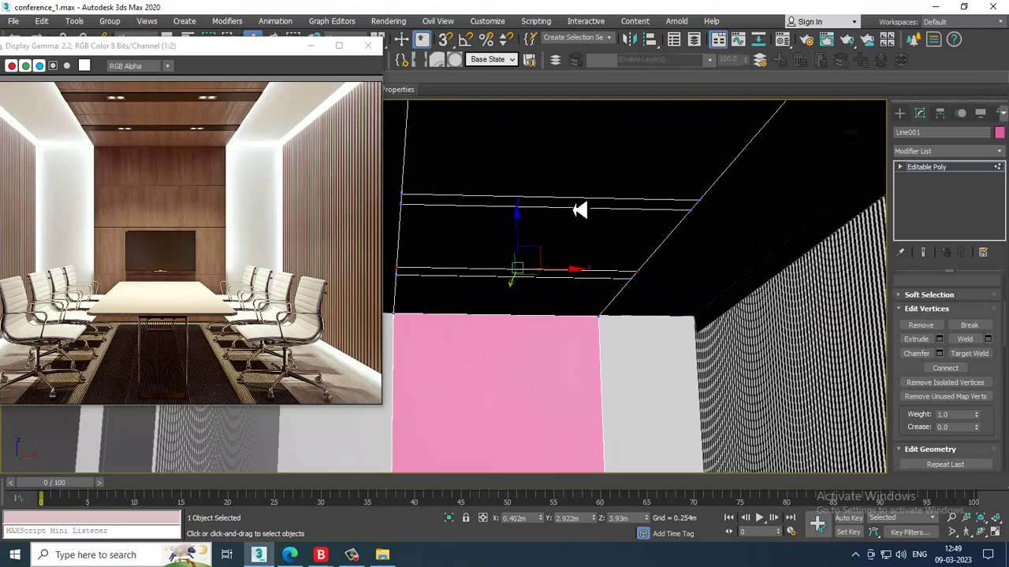
Select the two narrow strip polygons across the ceiling panel and extrude them by 0.011 m.
scroll(553, 208, up, 2)
scroll(175, 138, up, 1)
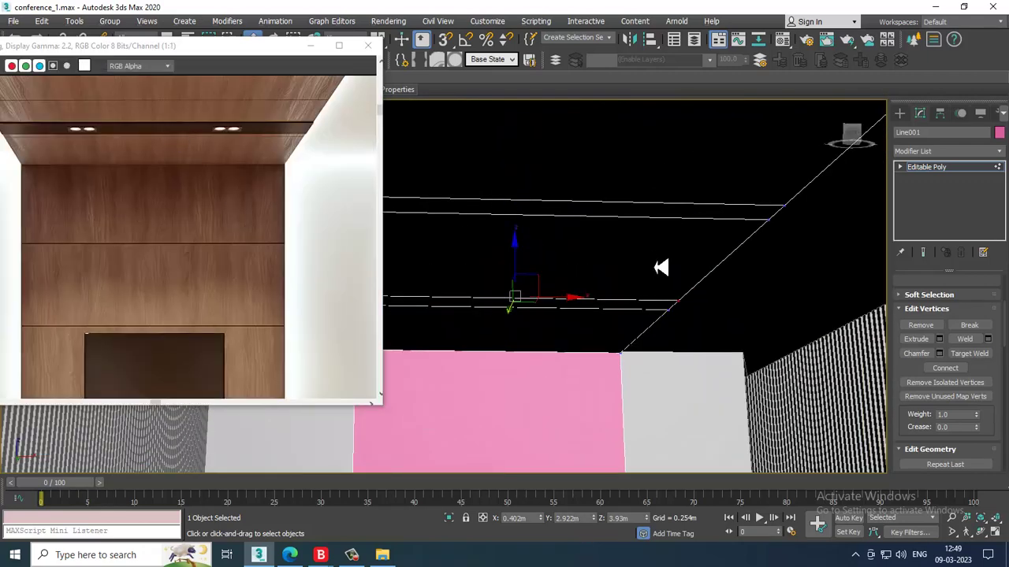
key(4)
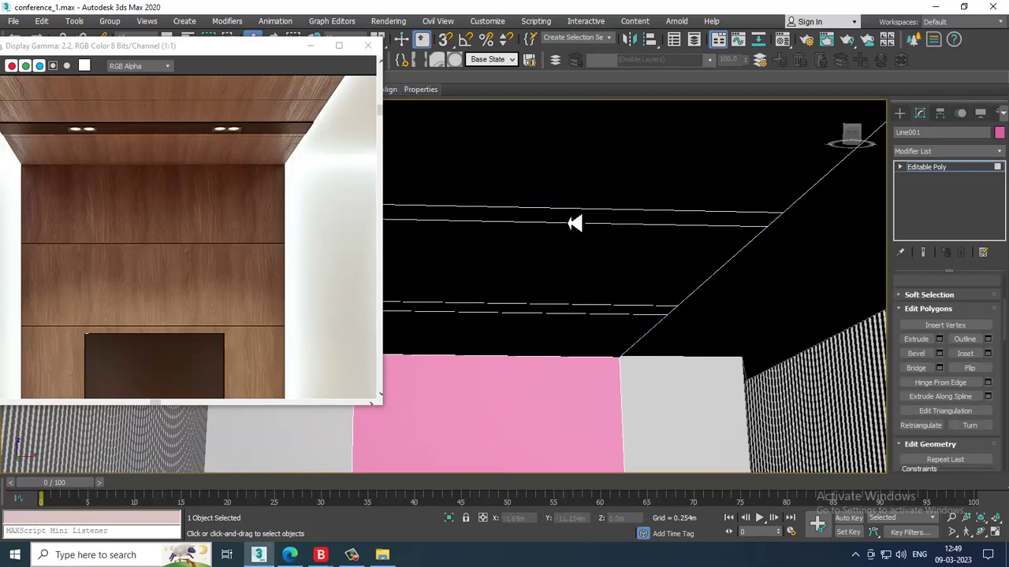
click(574, 223)
ctrl+click(553, 313)
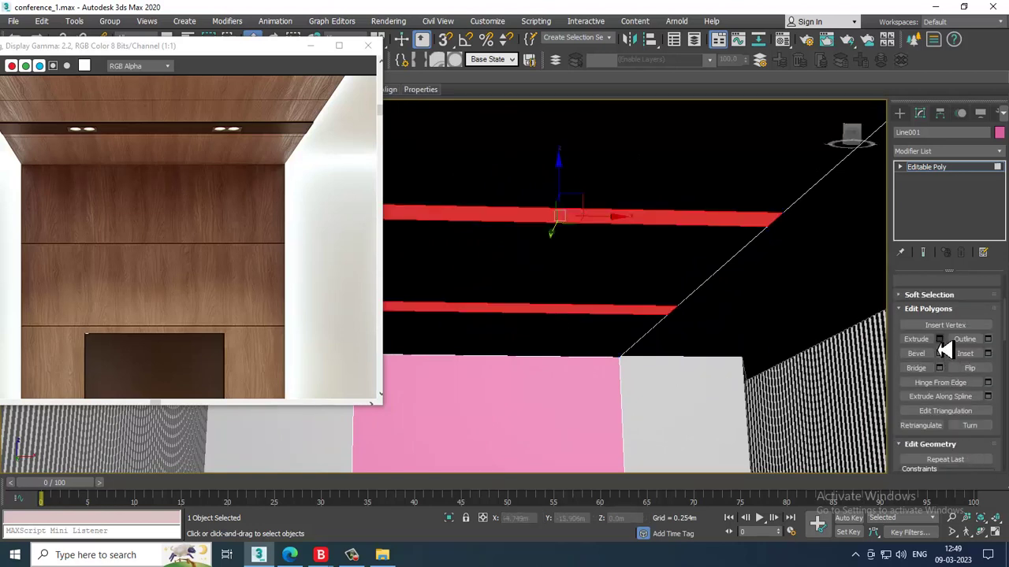
drag(453, 313, 480, 373)
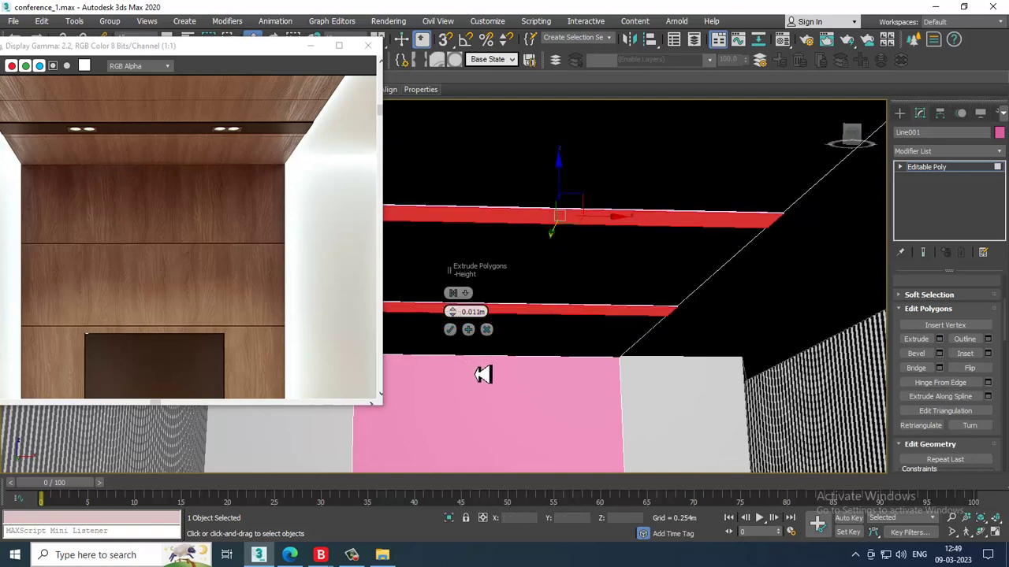
click(468, 329)
click(946, 167)
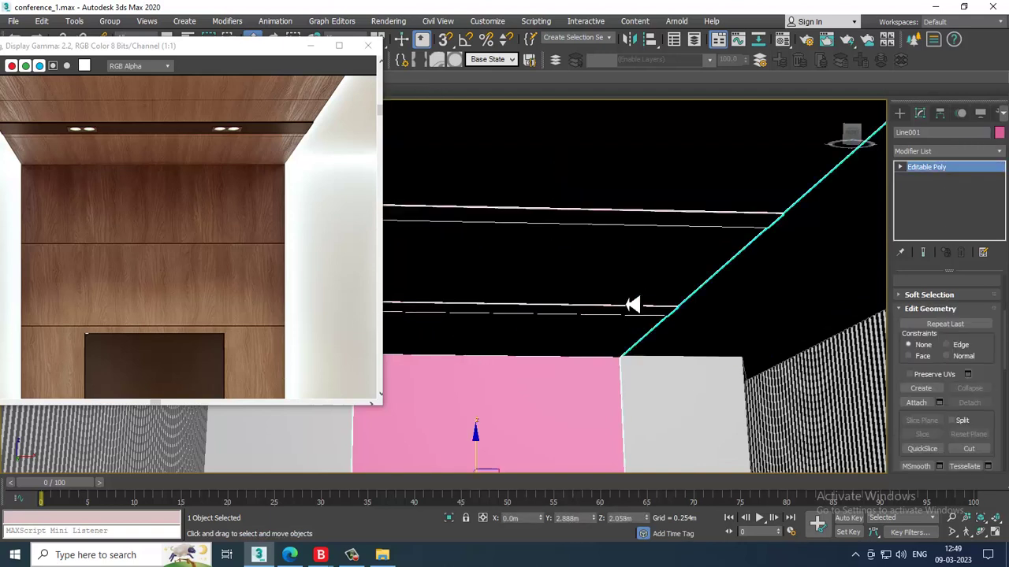
scroll(609, 313, up, 1)
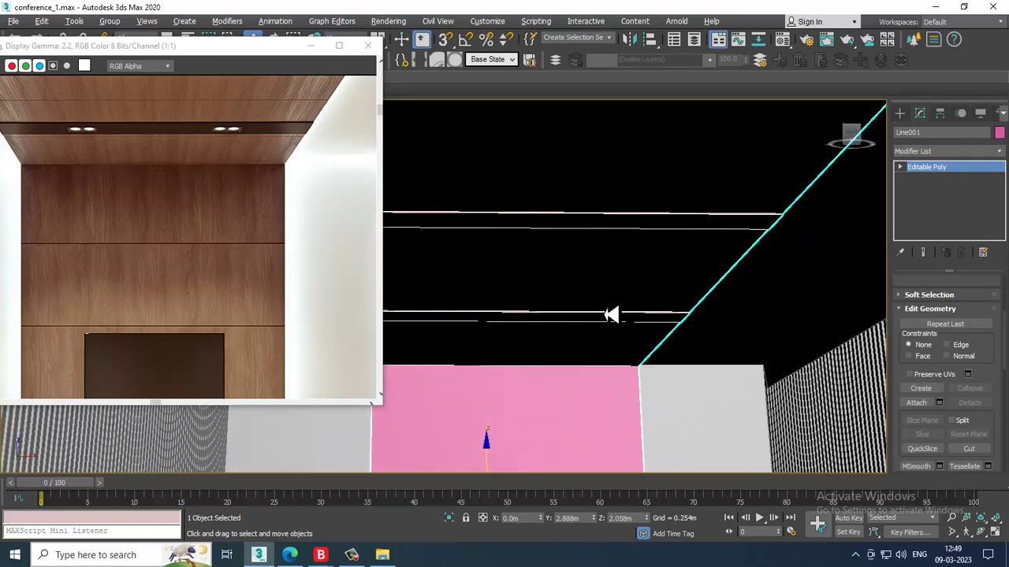
middle_drag(608, 313, 686, 295)
click(903, 118)
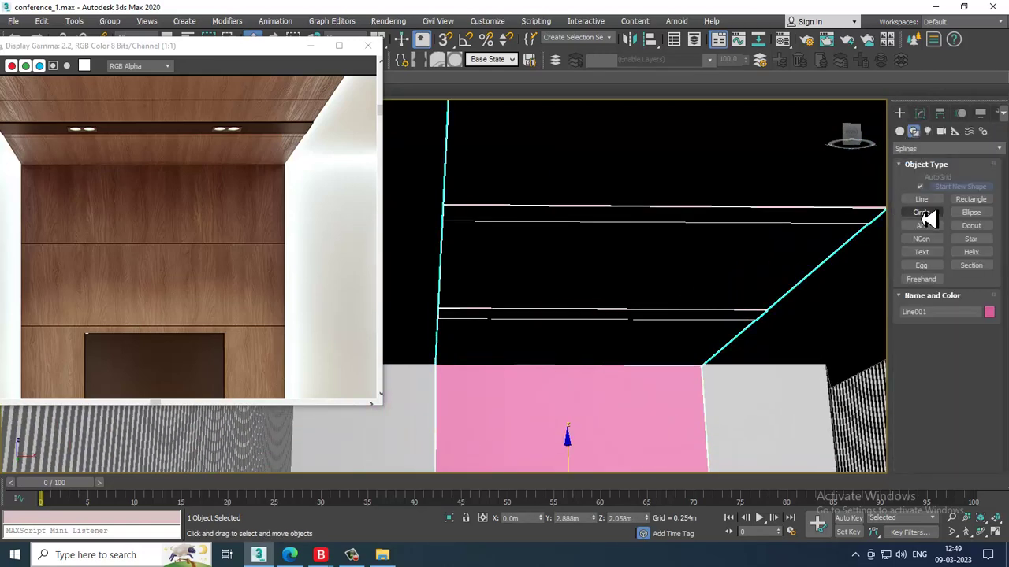
click(920, 189)
In the Top view, flatten both vertex rows of the ceiling strip nearer the back wall by scaling them along Y.
key(alt+w)
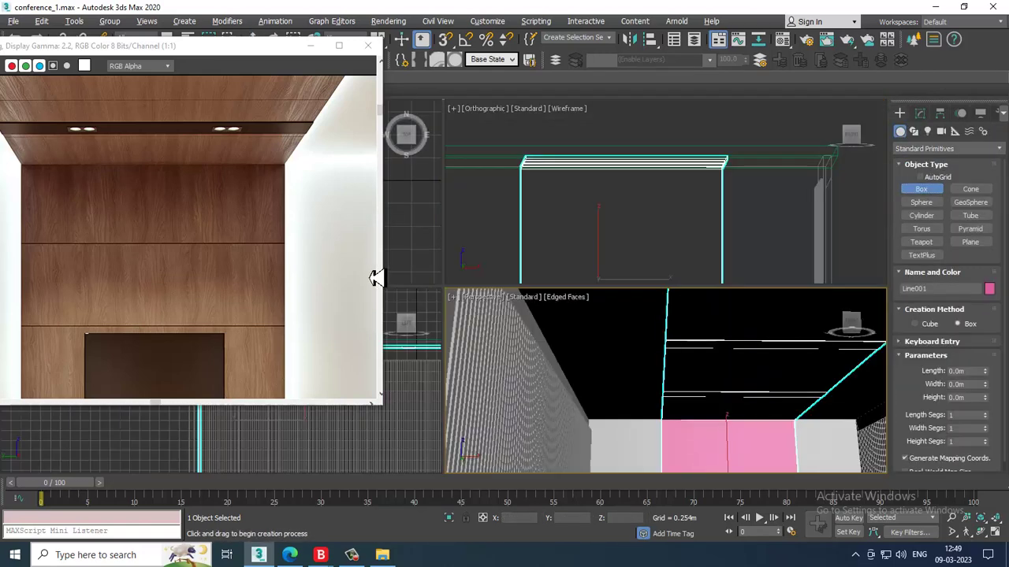
key(alt+w)
scroll(635, 210, up, 6)
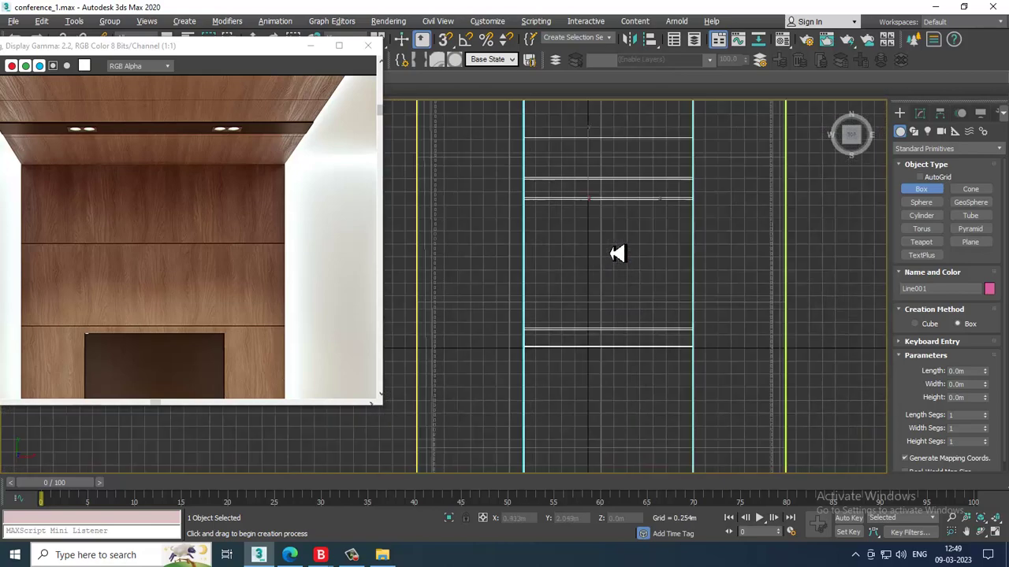
scroll(621, 230, up, 5)
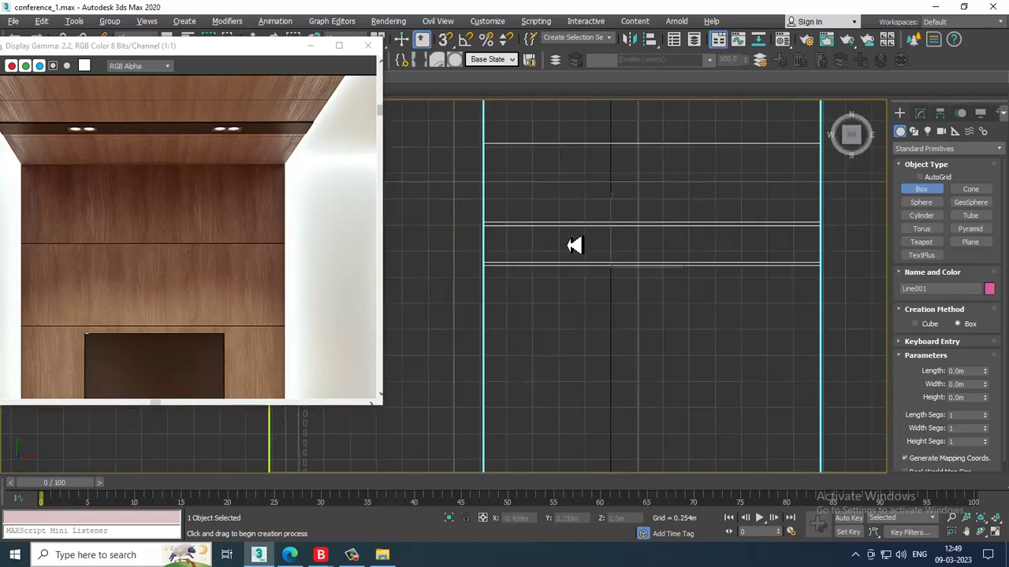
key(1)
drag(414, 194, 492, 225)
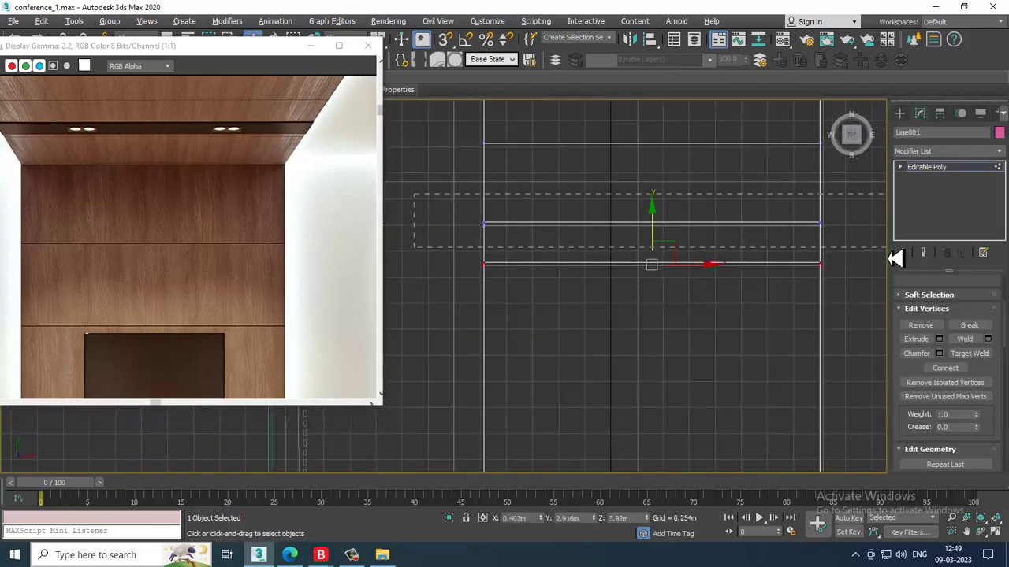
drag(890, 254, 885, 248)
middle_drag(549, 249, 547, 261)
key(r)
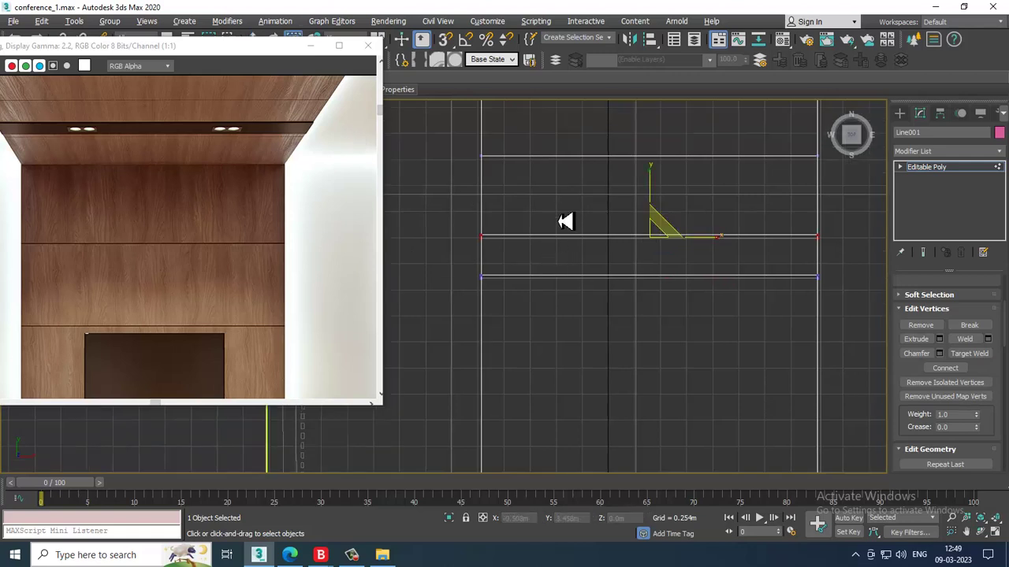
drag(658, 182, 691, 455)
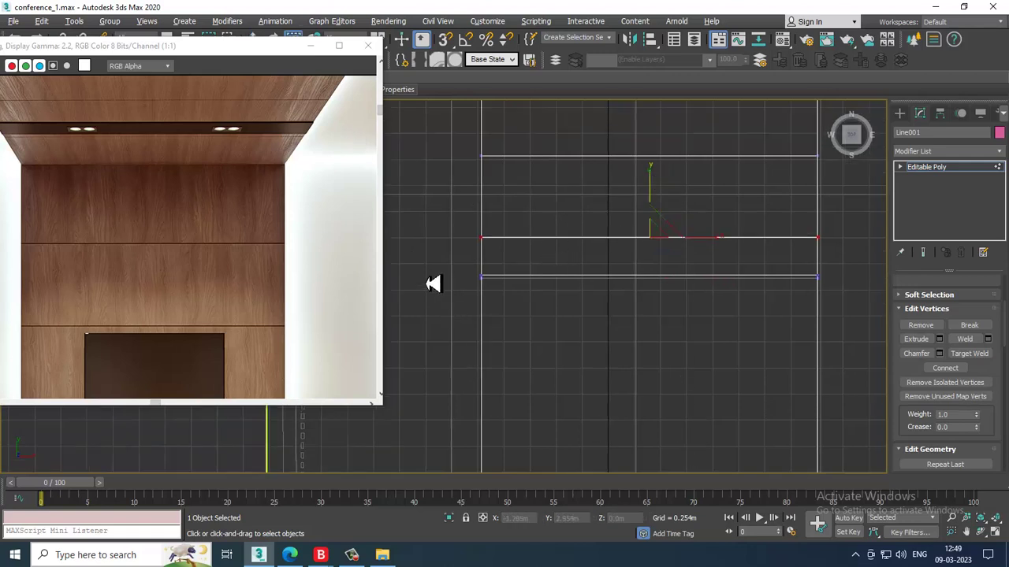
drag(951, 391, 949, 390)
drag(660, 223, 670, 516)
Flatten both vertex rows of the ceiling strip farther from the back wall by scaling them along Y.
middle_drag(665, 435, 635, 294)
scroll(601, 366, down, 2)
middle_drag(600, 366, 600, 324)
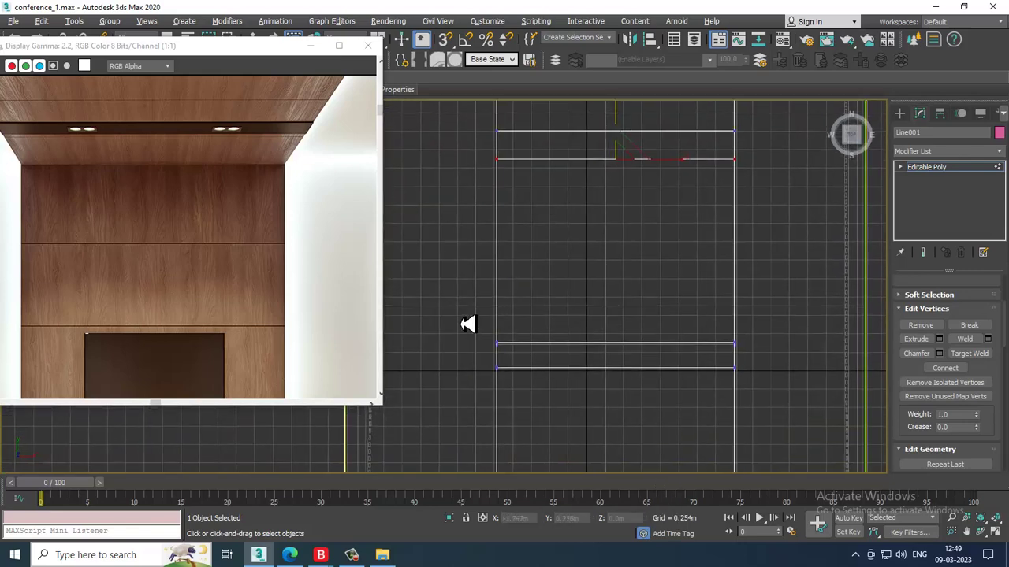
drag(814, 344, 812, 351)
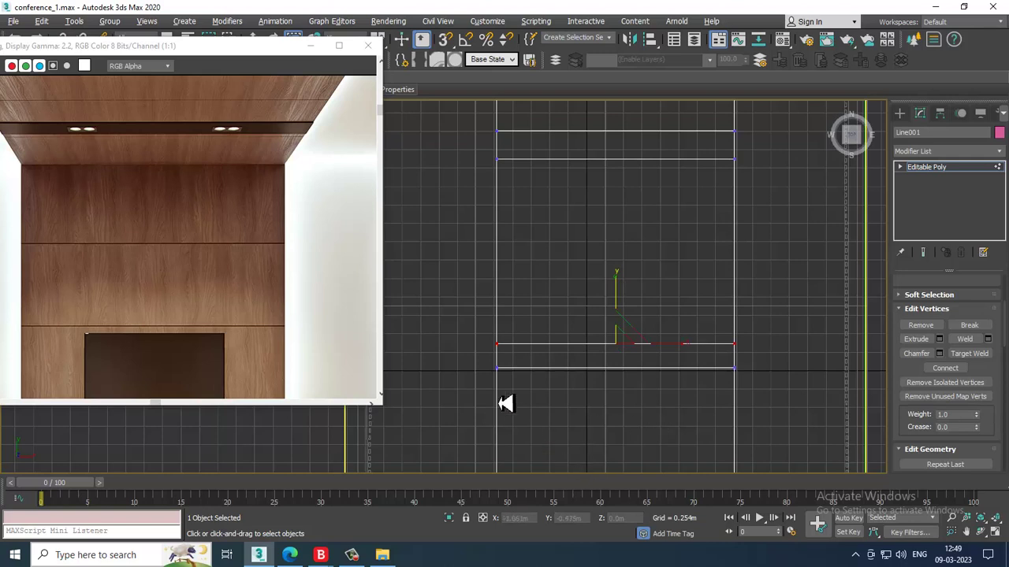
drag(592, 408, 802, 452)
key(r)
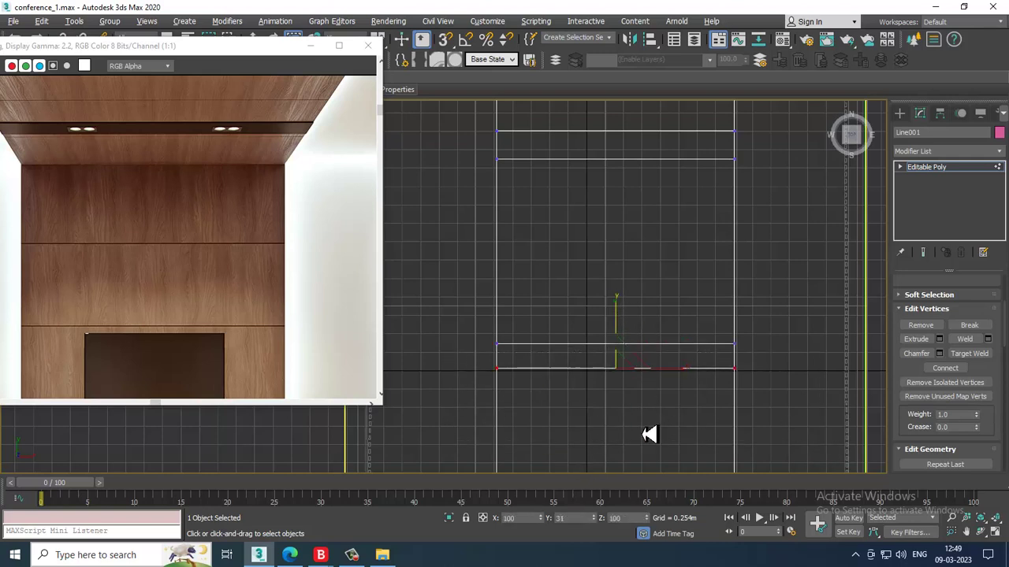
Draw a light-fixture box of about 0.51 by 0.246 m, 0.012 m high, within the rear ceiling strip in the Top view.
click(900, 113)
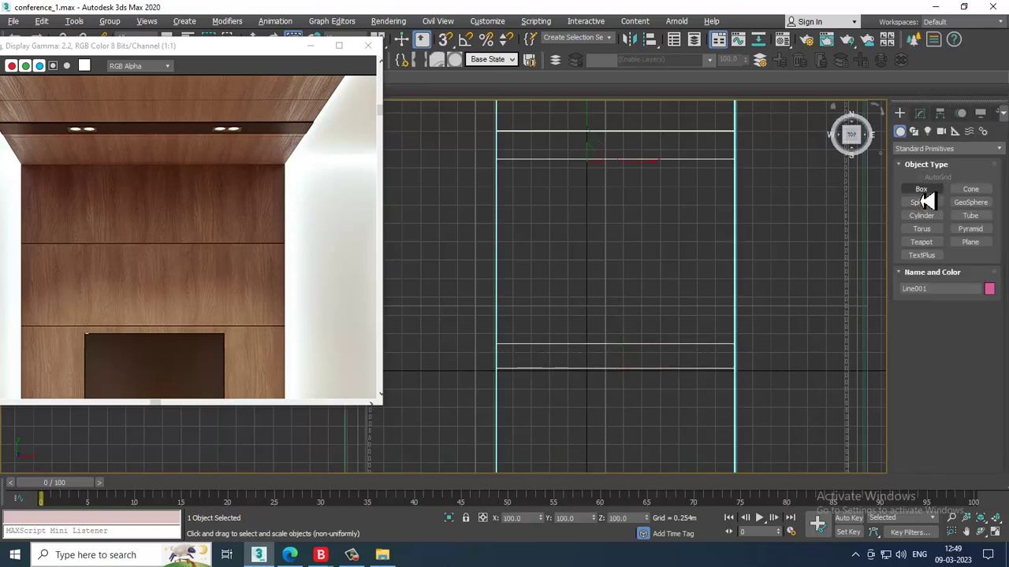
click(916, 189)
scroll(605, 207, up, 2)
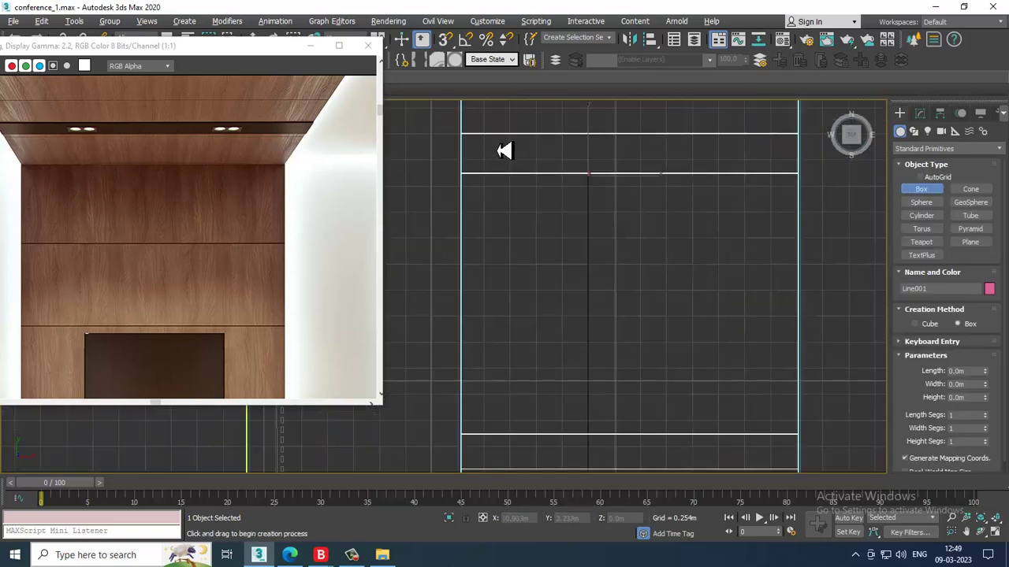
drag(505, 151, 556, 175)
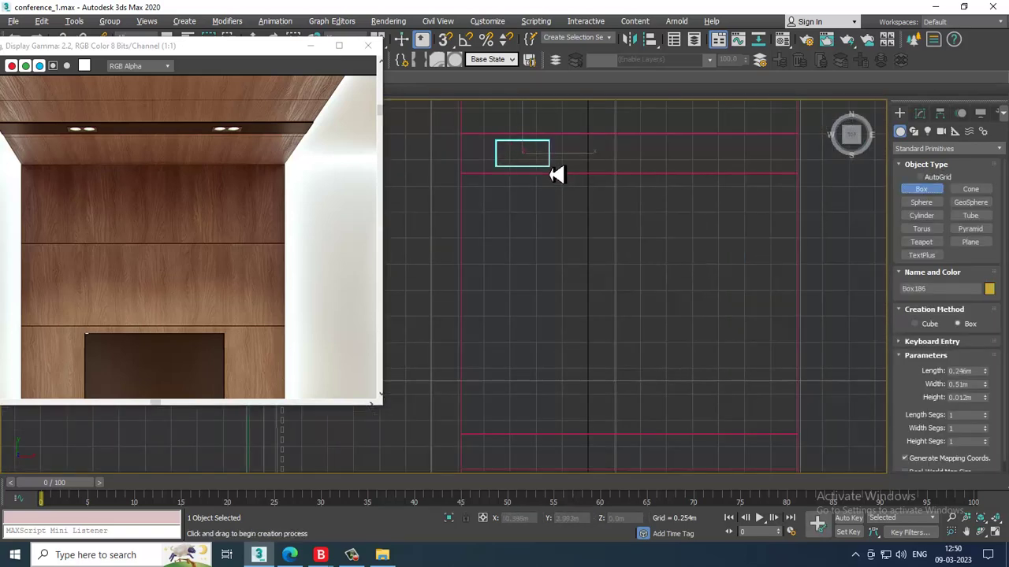
In the perspective view, raise the new box up to the ceiling strip, at about Z 4.227 m.
key(alt+w)
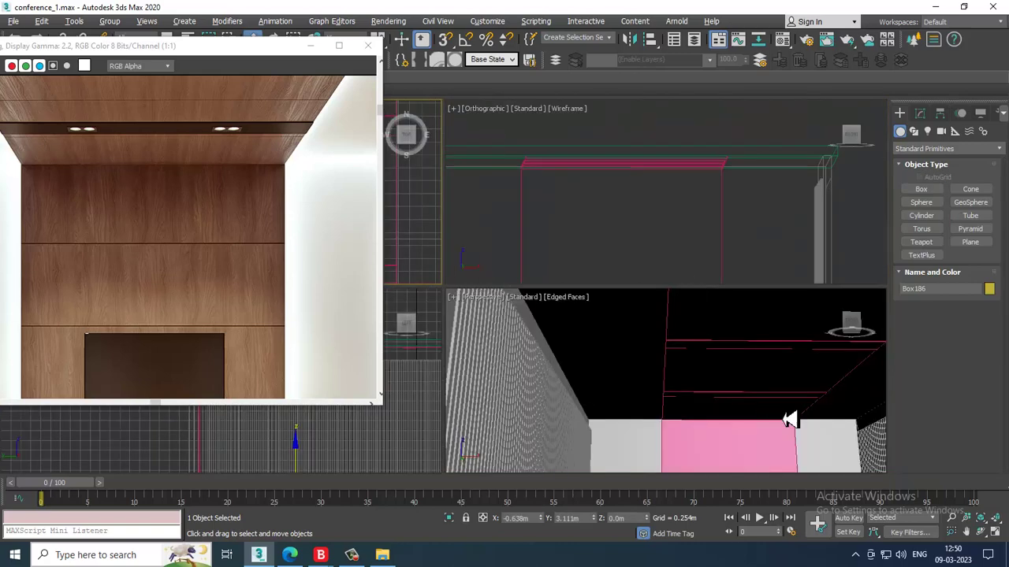
scroll(782, 418, down, 2)
key(alt+w)
scroll(694, 352, down, 4)
middle_drag(694, 351, 663, 235)
drag(602, 361, 618, 186)
scroll(737, 303, up, 5)
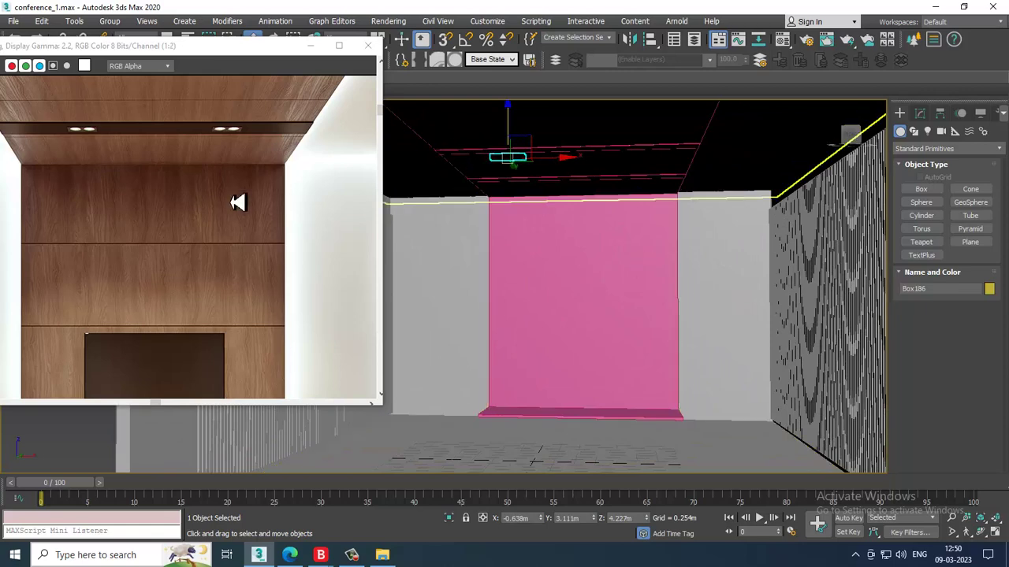
Show the whole reference image clear of the back wall, facing that wall in the perspective view, and select the room's wall object.
scroll(236, 202, down, 1)
drag(216, 52, 141, 54)
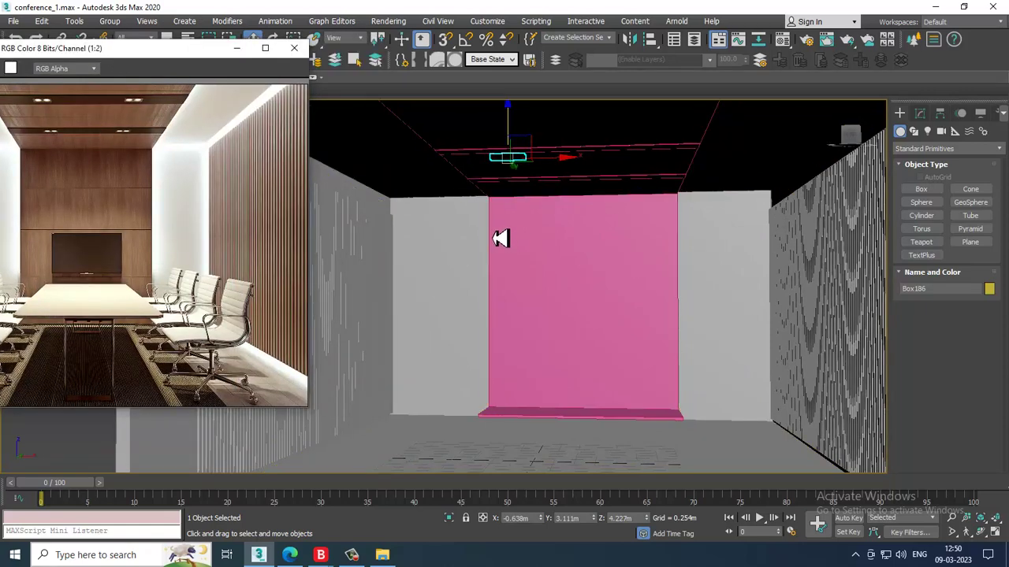
alt+middle_drag(536, 243, 526, 248)
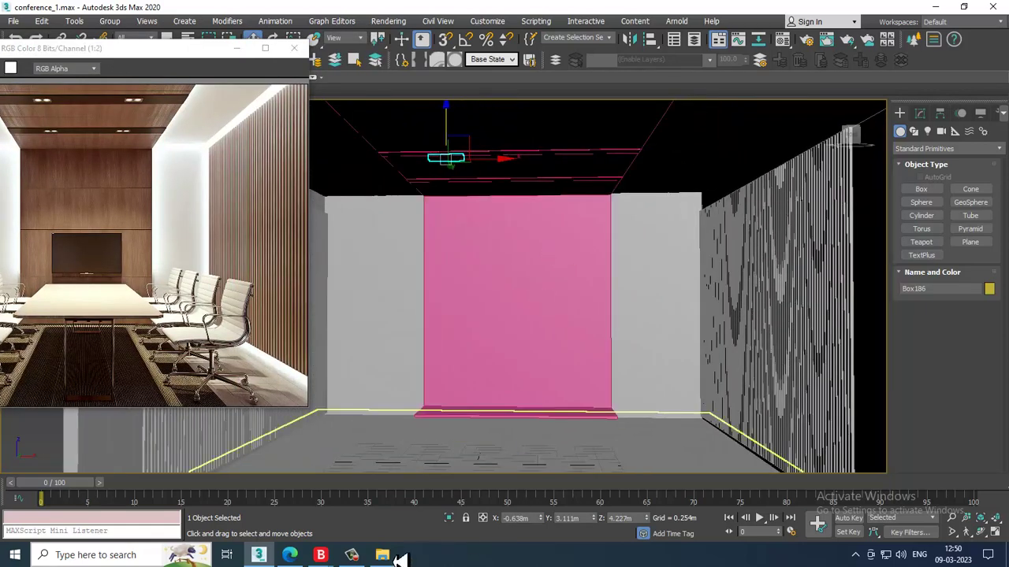
click(351, 554)
click(354, 557)
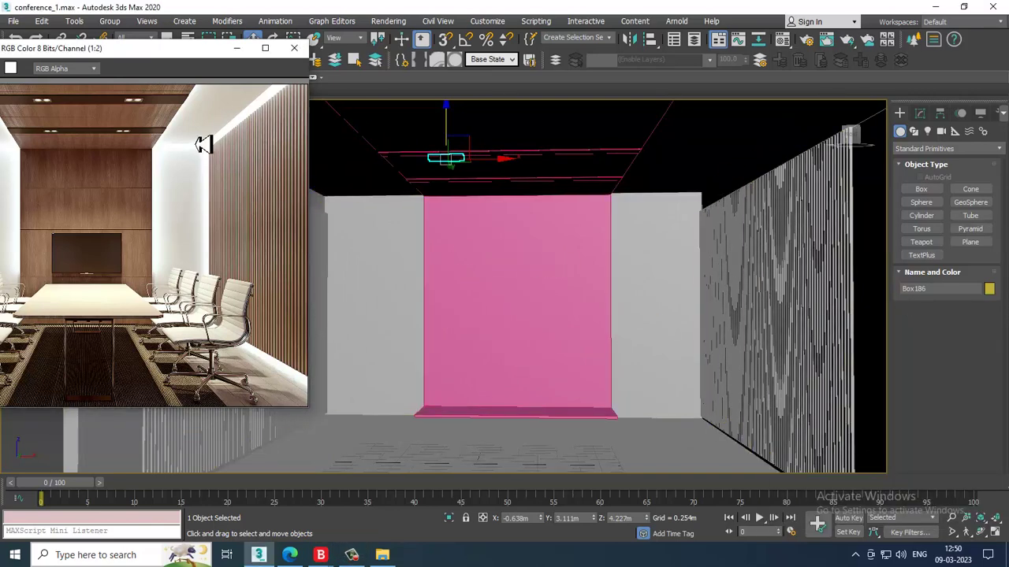
drag(208, 55, 167, 52)
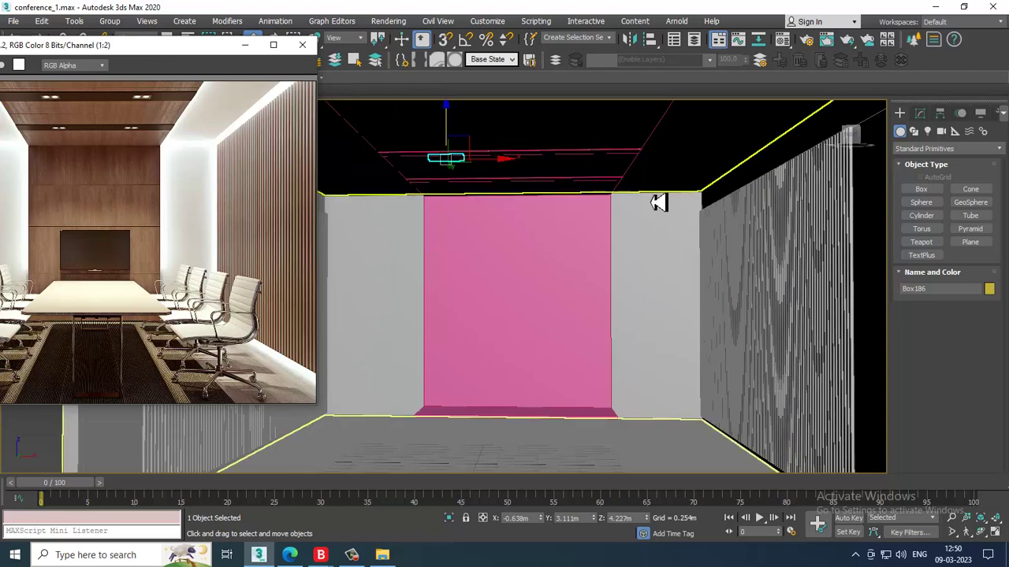
click(668, 252)
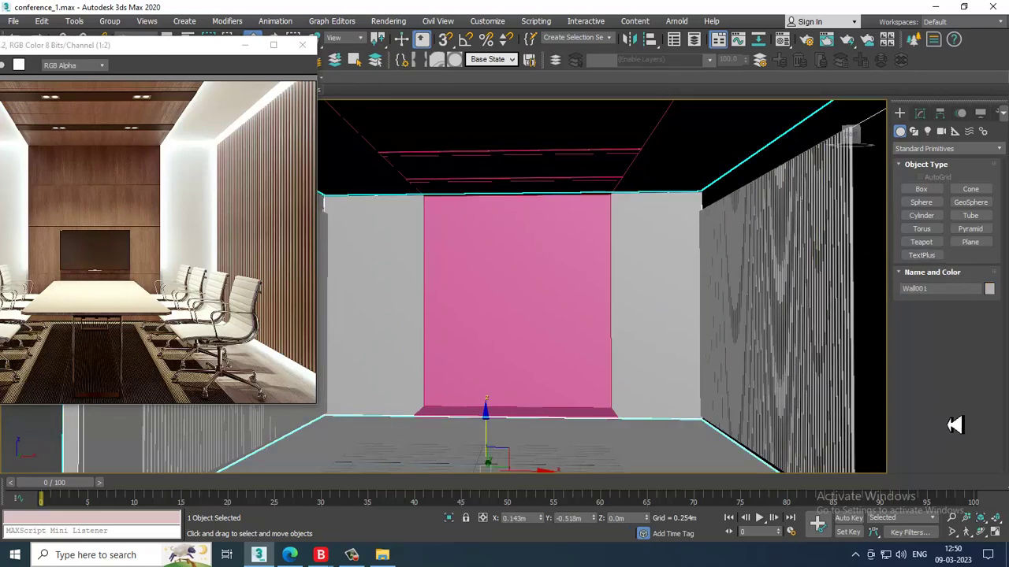